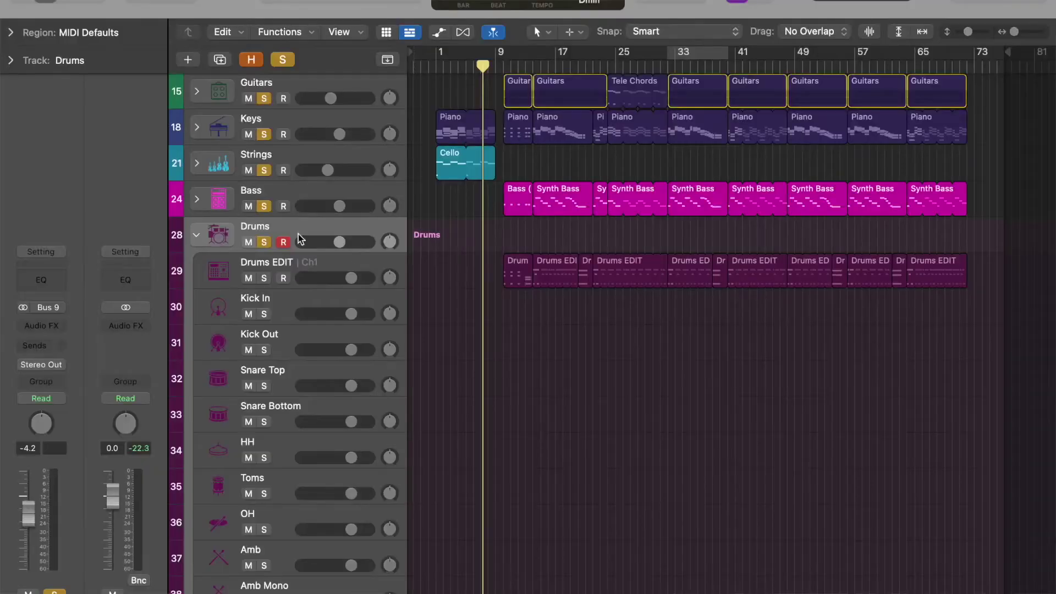
{"action": "left_click", "coordinate": [196, 235]}
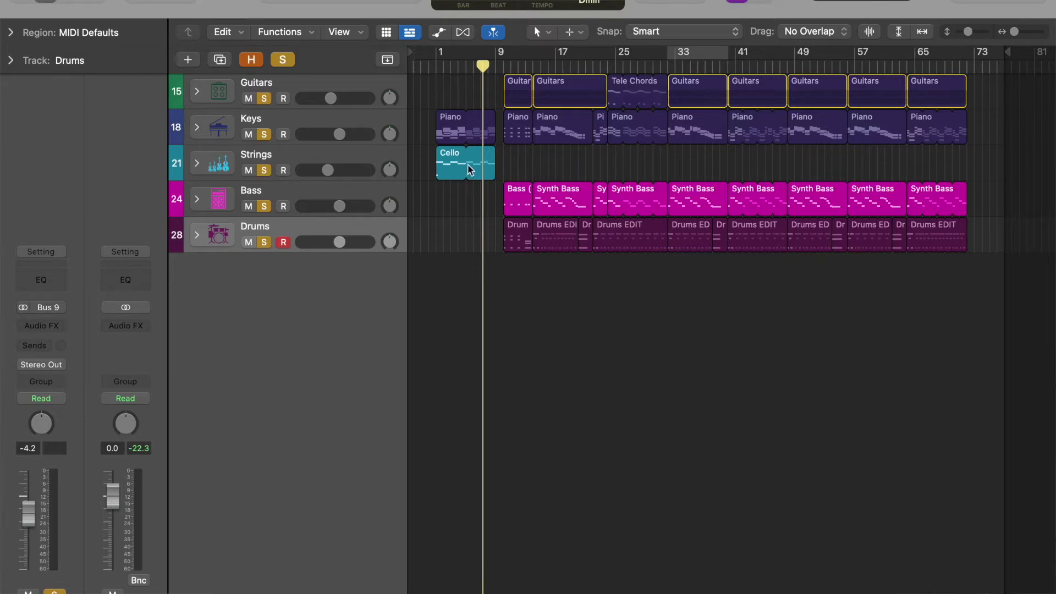
{"action": "left_click", "coordinate": [387, 61]}
{"action": "left_click", "coordinate": [387, 60]}
{"action": "left_click", "coordinate": [292, 89]}
{"action": "left_click", "coordinate": [285, 119]}
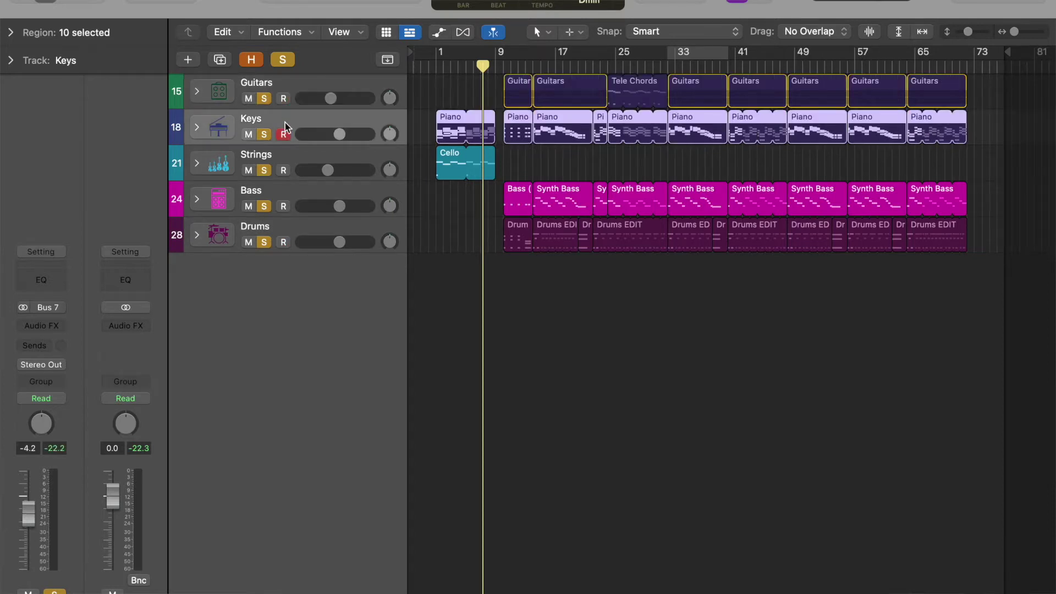
{"action": "left_click", "coordinate": [279, 162]}
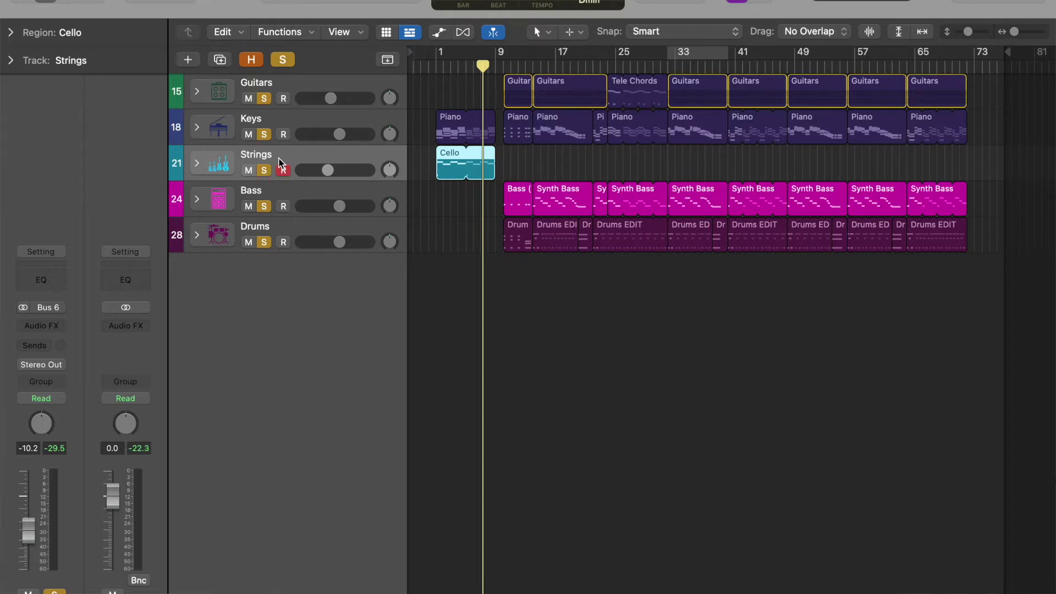
{"action": "key", "text": "Down"}
{"action": "key", "text": "Down"}
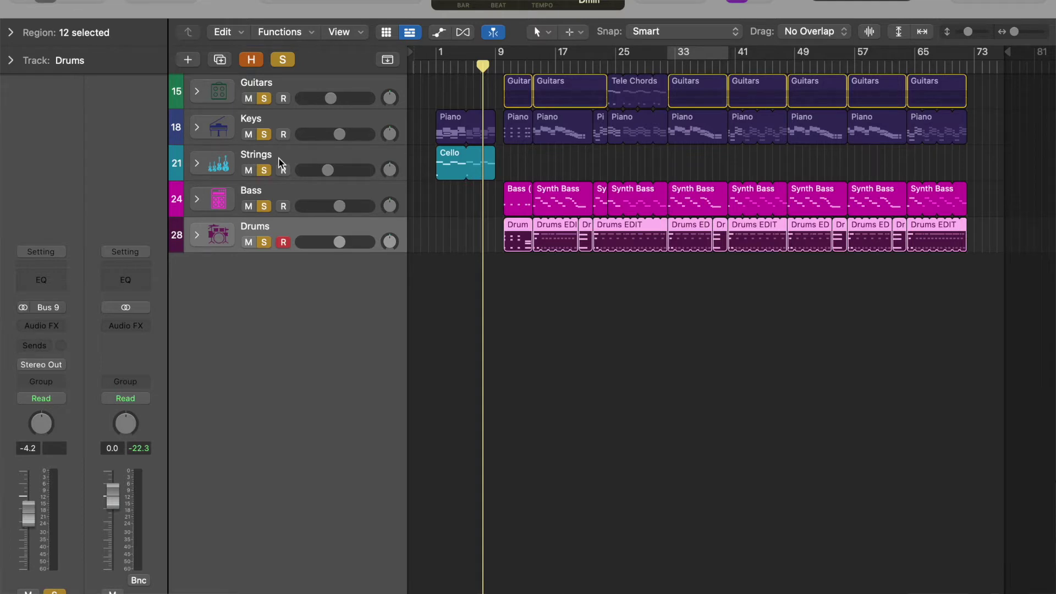
{"action": "left_click", "coordinate": [197, 235]}
Open the Drums EDIT region in the Piano Roll and loop-play bars 14–18
{"action": "left_click", "coordinate": [654, 442]}
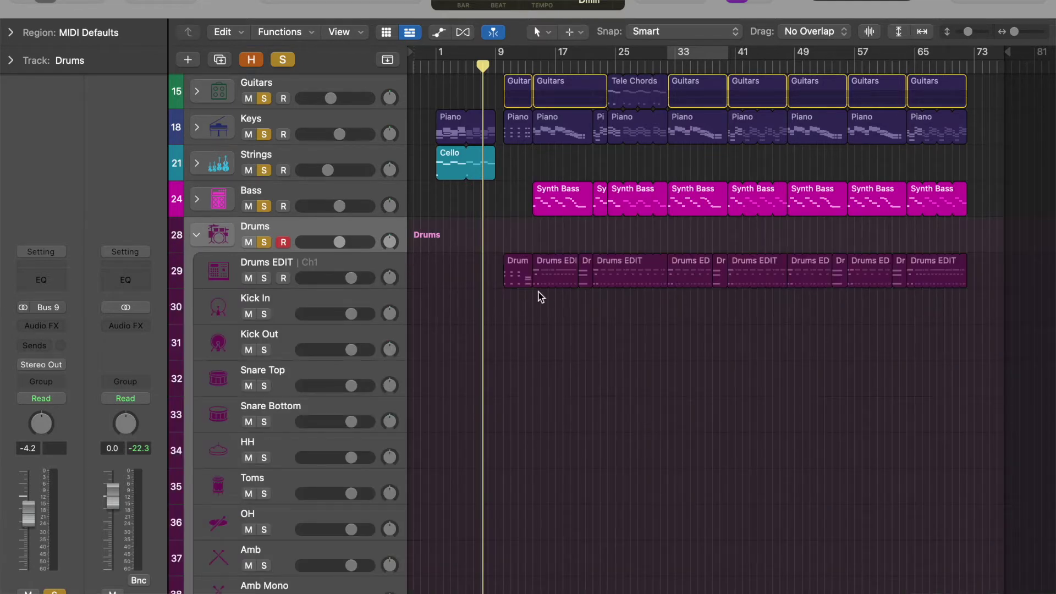
{"action": "double_click", "coordinate": [539, 277]}
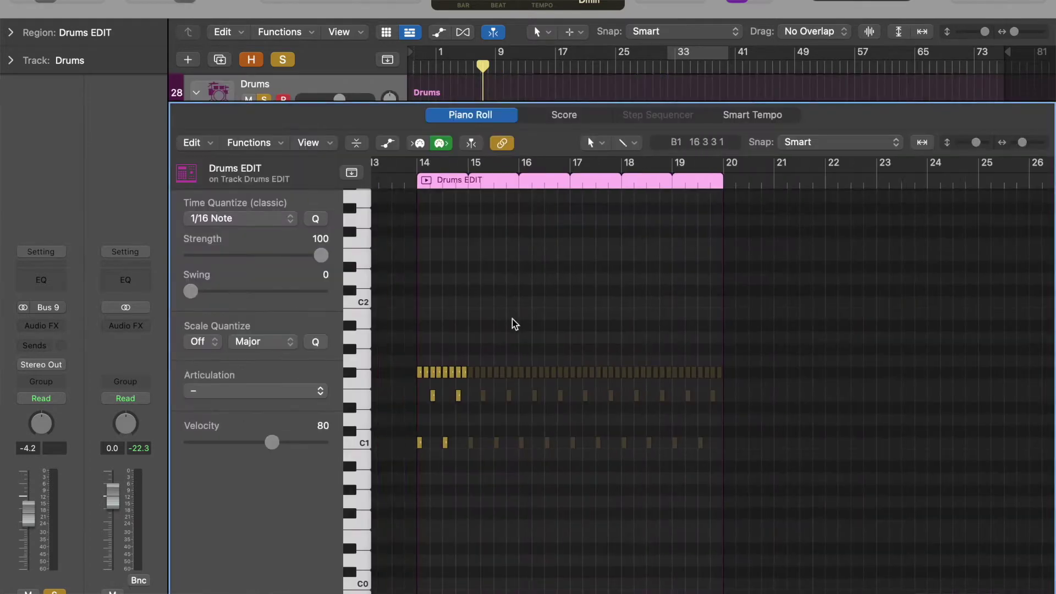
{"action": "scroll", "coordinate": [514, 324], "scroll_direction": "left", "scroll_amount": 3}
{"action": "left_click_drag", "start_coordinate": [543, 164], "coordinate": [737, 166]}
{"action": "key", "text": "space"}
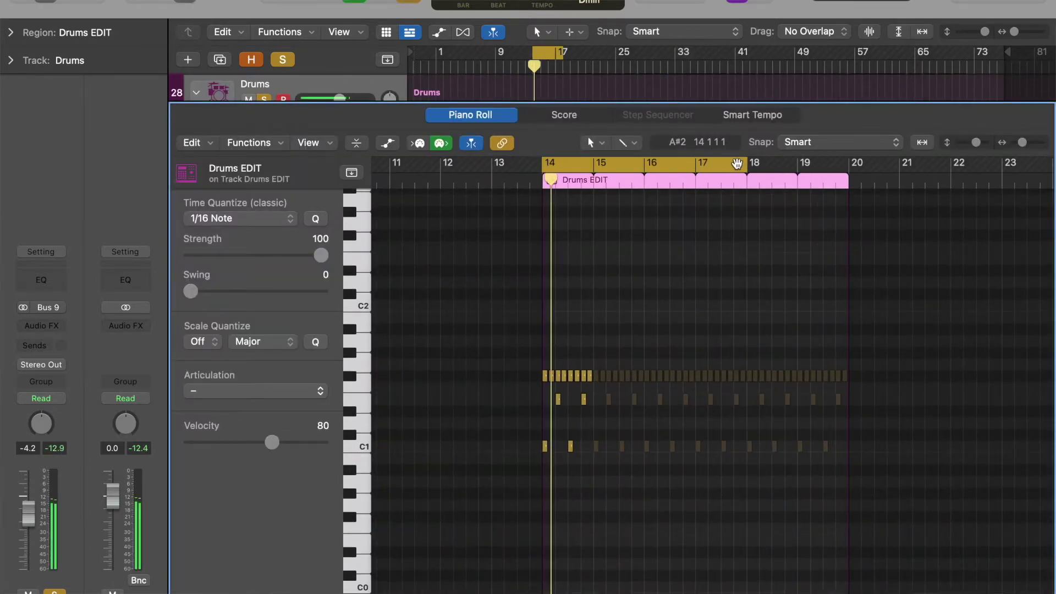
Leave only the drums soloed, reopen the Drums EDIT notes and zoom in on bars 14–16
{"action": "left_click", "coordinate": [474, 115]}
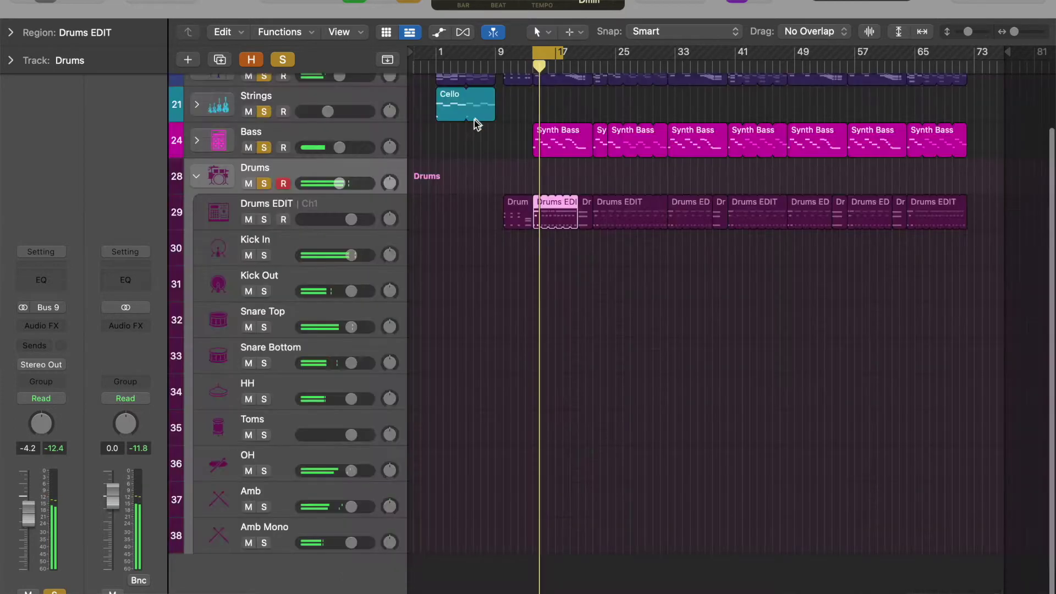
{"action": "left_click", "coordinate": [264, 183], "text": "alt"}
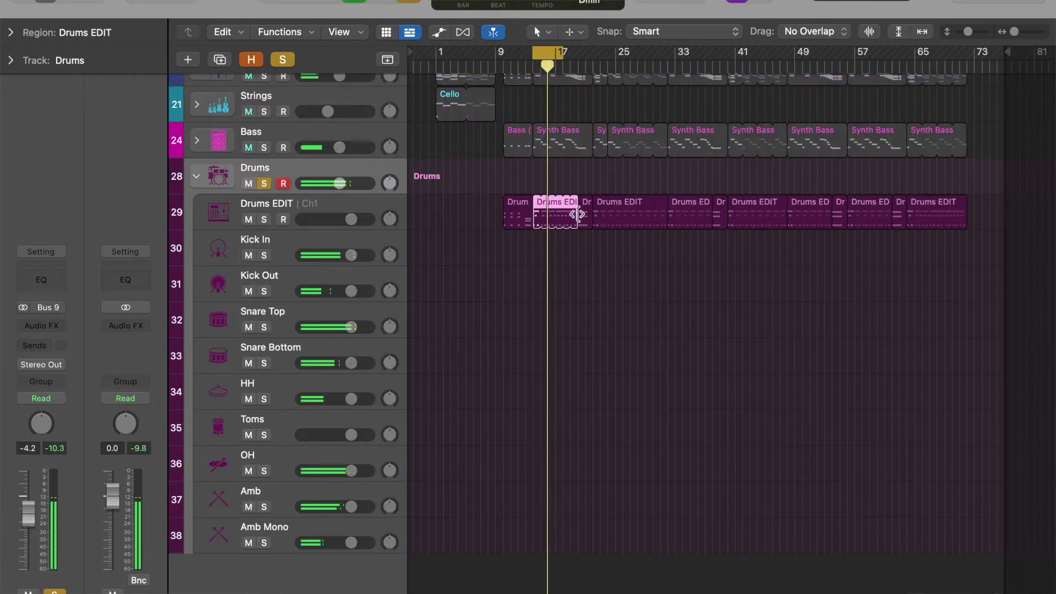
{"action": "double_click", "coordinate": [538, 217]}
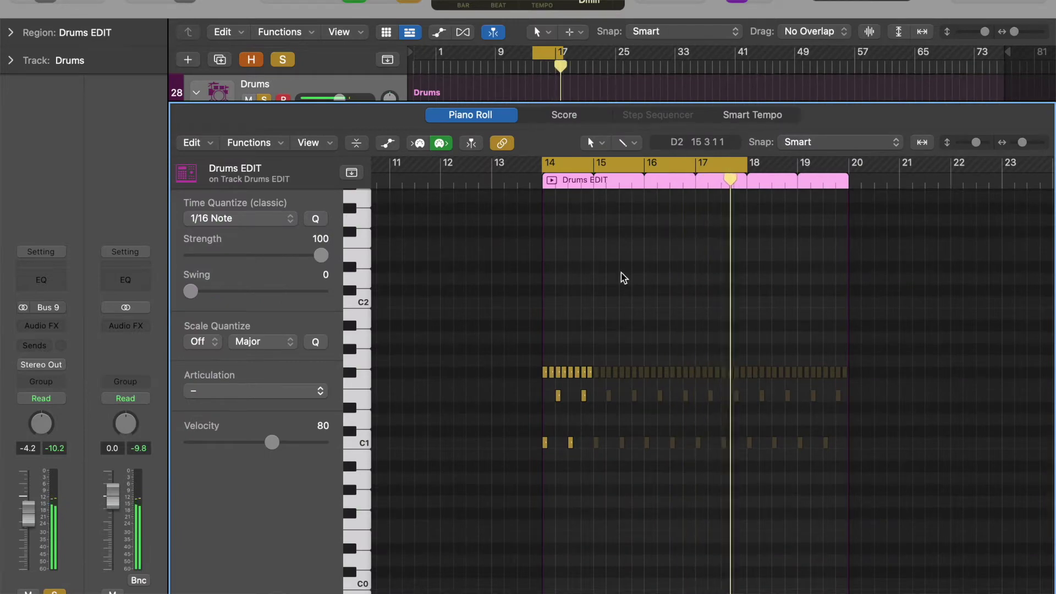
{"action": "key", "text": "super+Right"}
{"action": "key", "text": "super+Right"}
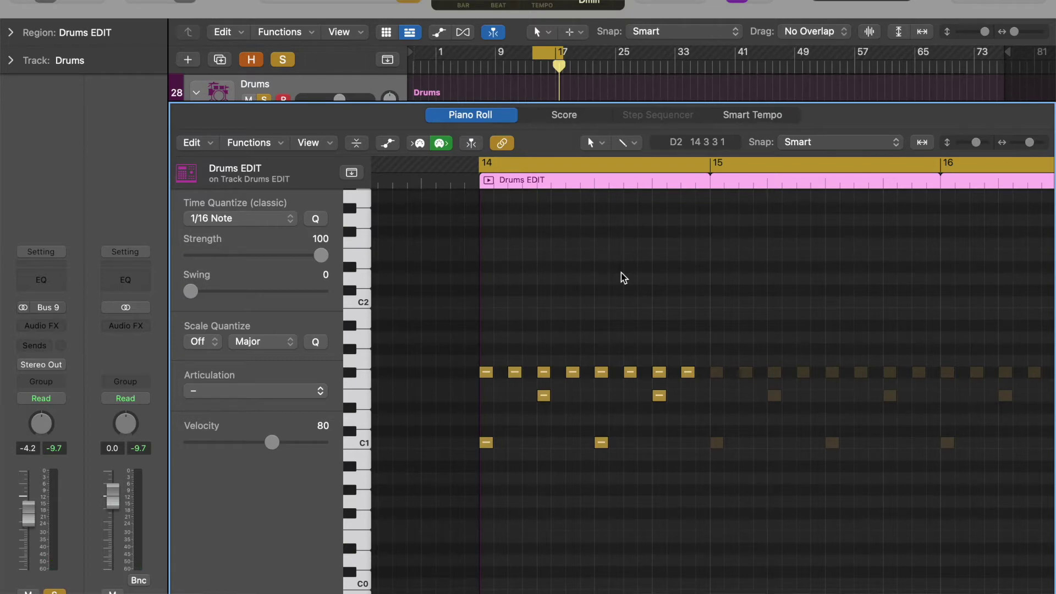
Raise the two C1 notes' velocity to 114
{"action": "left_click", "coordinate": [349, 374]}
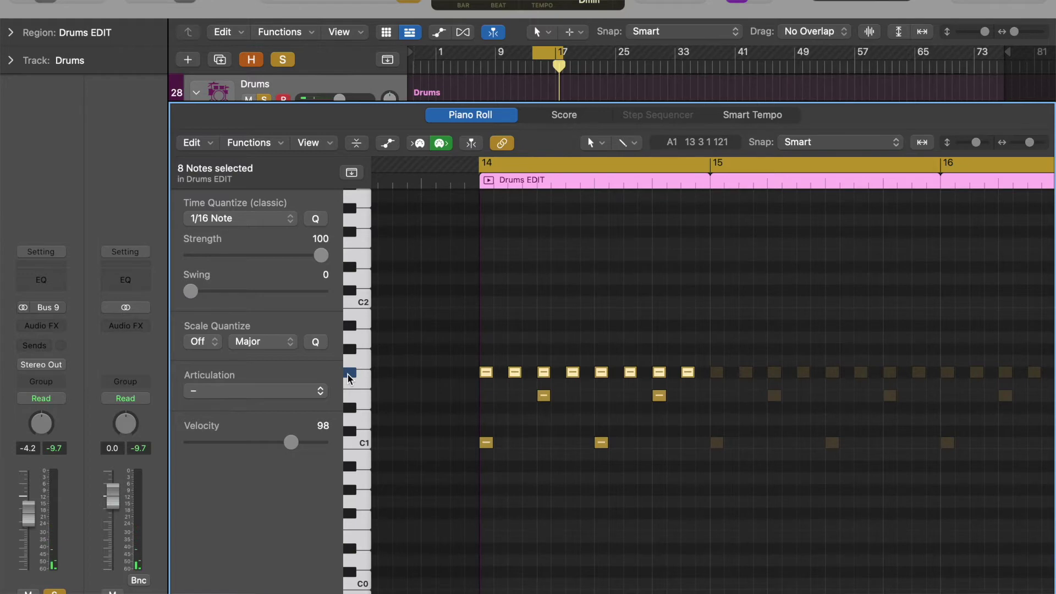
{"action": "left_click", "coordinate": [356, 406]}
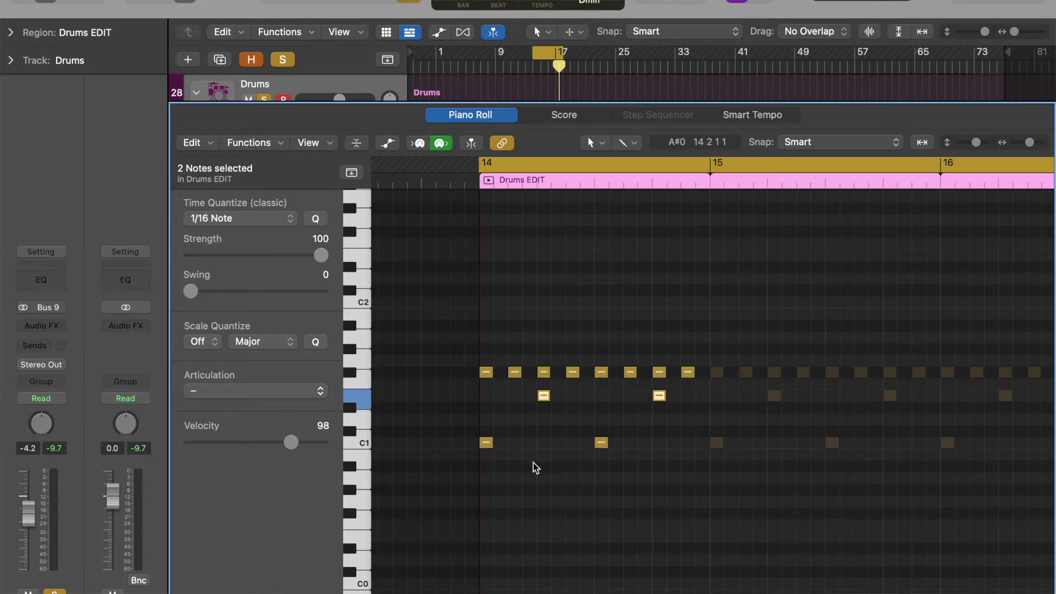
{"action": "left_click_drag", "start_coordinate": [625, 474], "coordinate": [490, 440]}
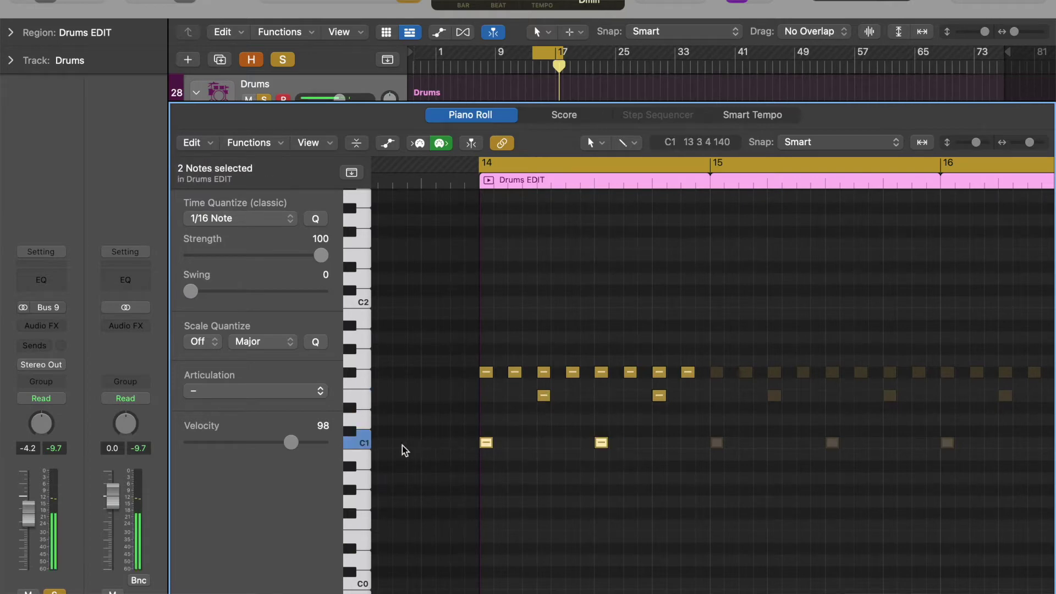
{"action": "left_click", "coordinate": [290, 441]}
{"action": "left_click_drag", "start_coordinate": [290, 442], "coordinate": [304, 441]}
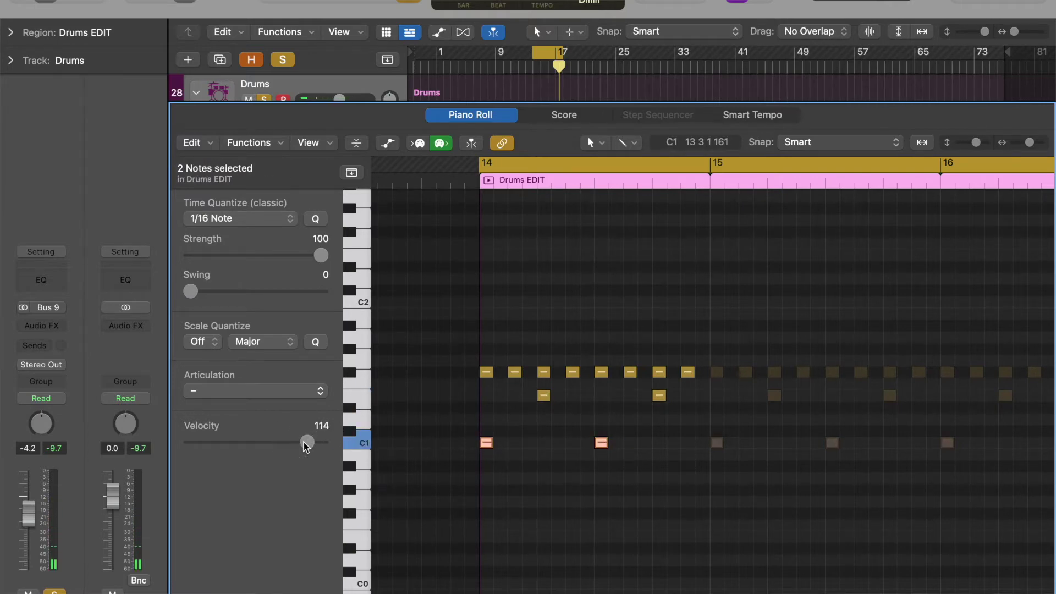
{"action": "left_click", "coordinate": [533, 309]}
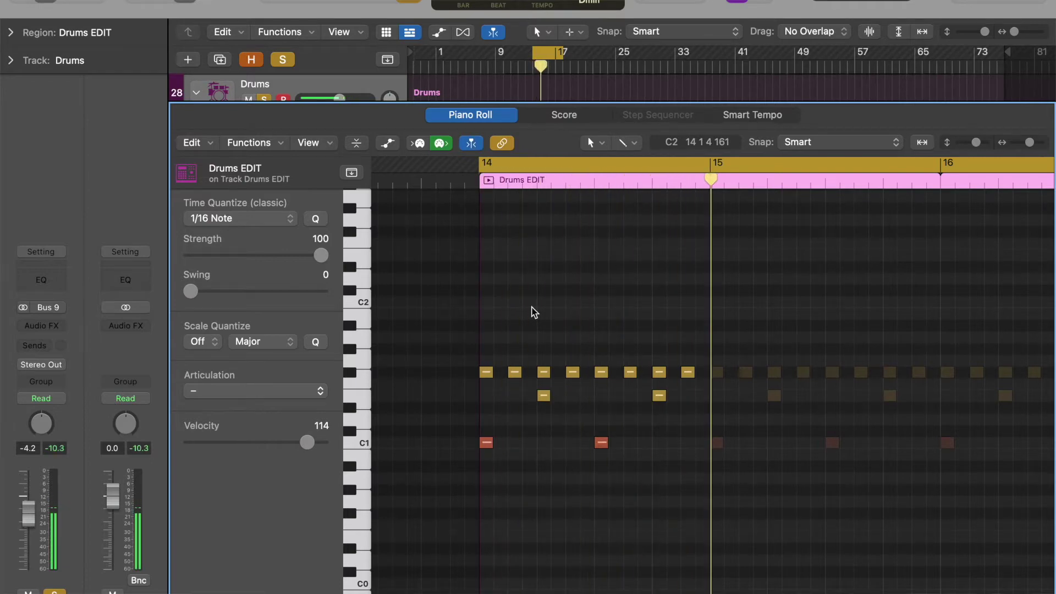
Set the beat-1 and beat-3 top-row notes to velocity 107 and the next pair to 97
{"action": "left_click", "coordinate": [487, 372]}
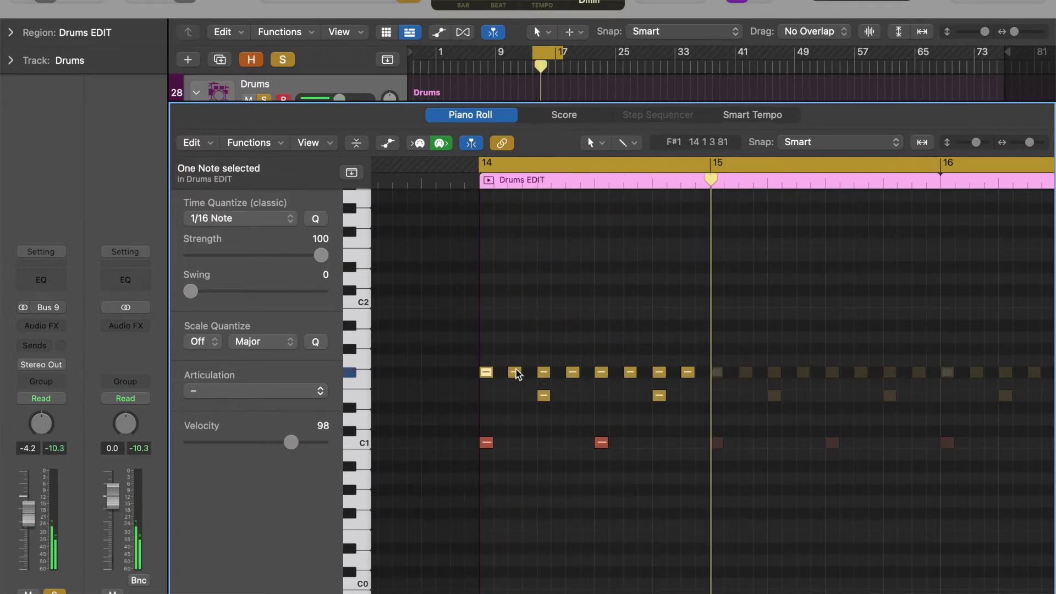
{"action": "left_click", "coordinate": [601, 373], "text": "shift"}
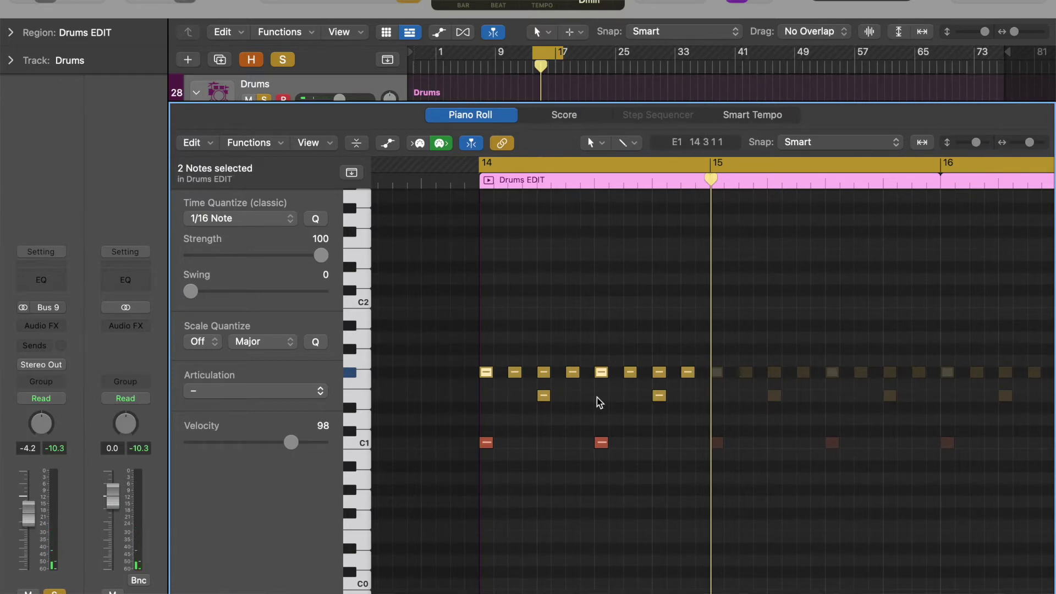
{"action": "left_click_drag", "start_coordinate": [291, 442], "coordinate": [301, 446]}
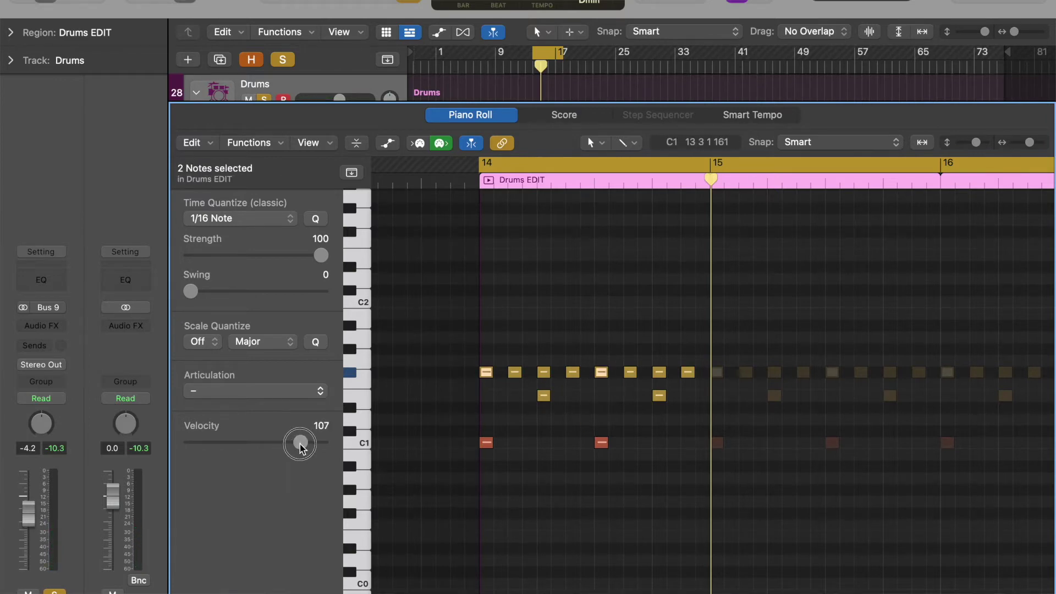
{"action": "left_click", "coordinate": [552, 455]}
{"action": "left_click", "coordinate": [543, 372]}
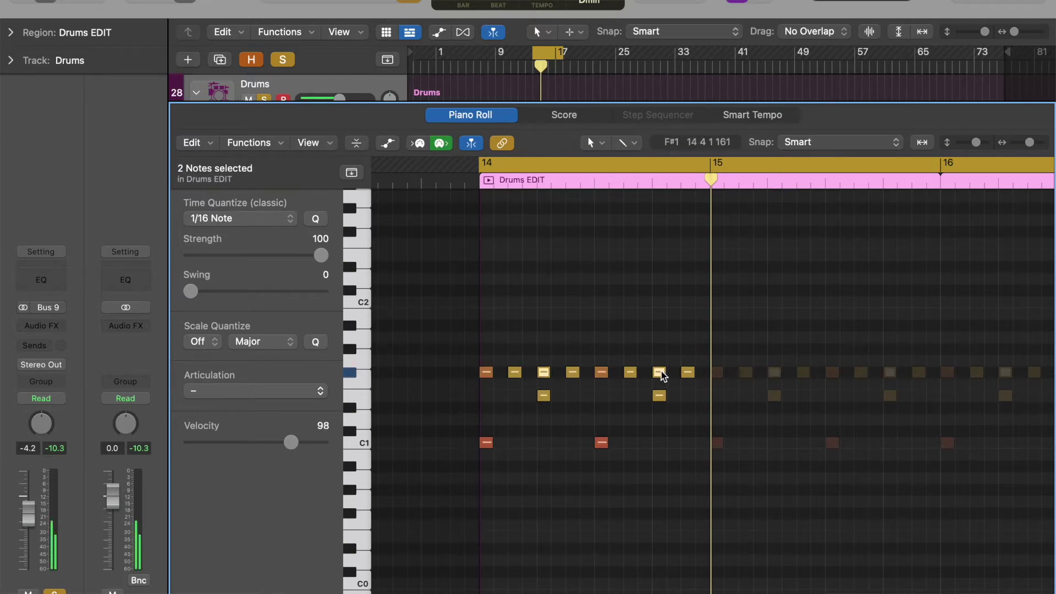
{"action": "left_click_drag", "start_coordinate": [292, 448], "coordinate": [289, 443]}
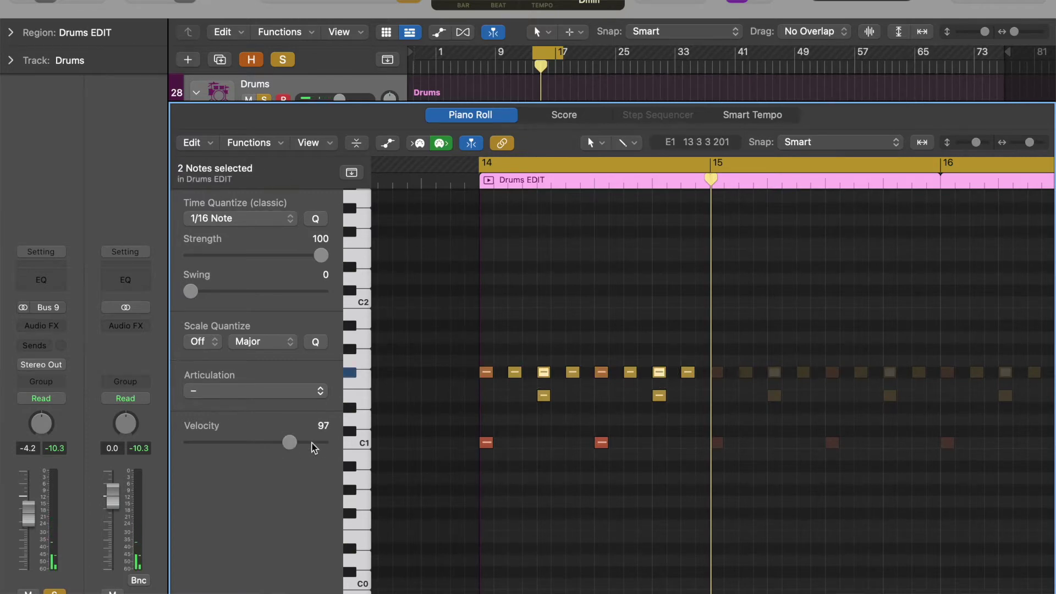
{"action": "left_click", "coordinate": [547, 488]}
Lower the four off-beat top-row notes' velocity to 83
{"action": "left_click", "coordinate": [515, 372]}
{"action": "left_click", "coordinate": [573, 373], "text": "shift"}
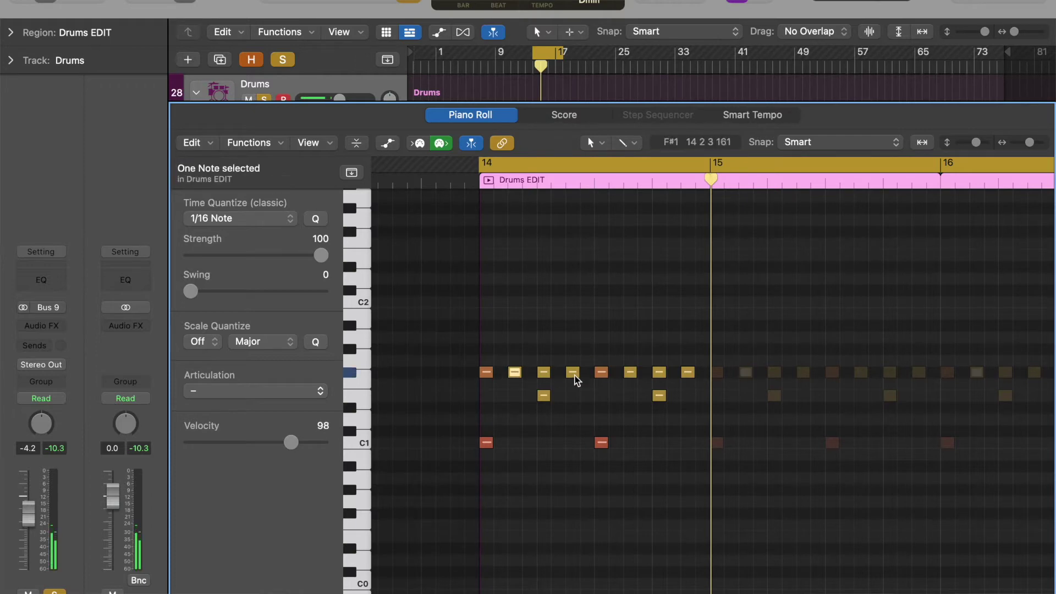
{"action": "left_click", "coordinate": [630, 373], "text": "shift"}
{"action": "left_click", "coordinate": [688, 373], "text": "shift"}
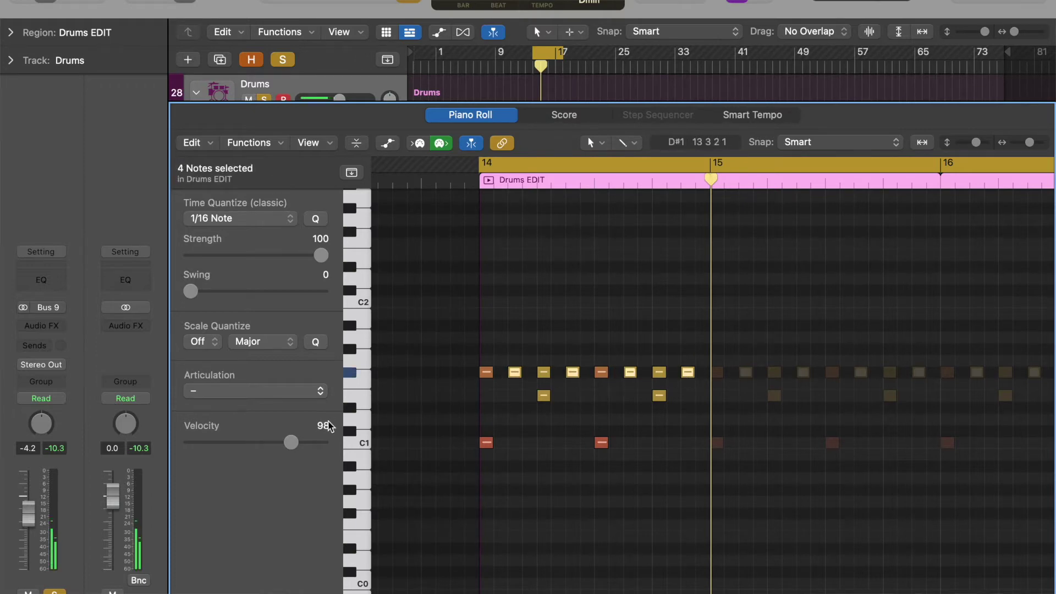
{"action": "left_click_drag", "start_coordinate": [300, 446], "coordinate": [284, 446]}
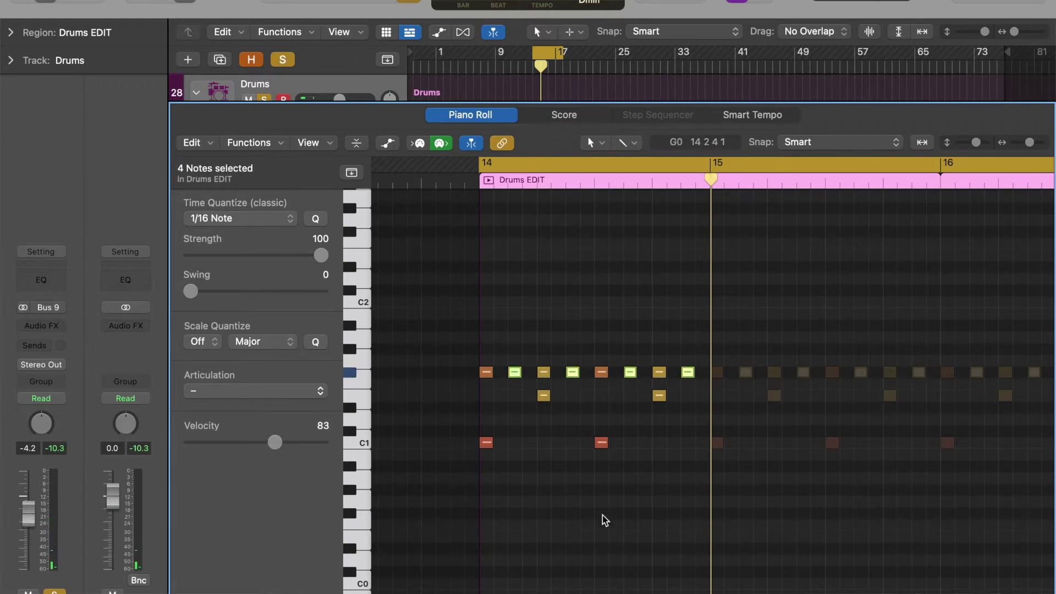
{"action": "left_click", "coordinate": [603, 520]}
Drop two off-beat top-row notes further, to velocity 73
{"action": "left_click", "coordinate": [572, 373]}
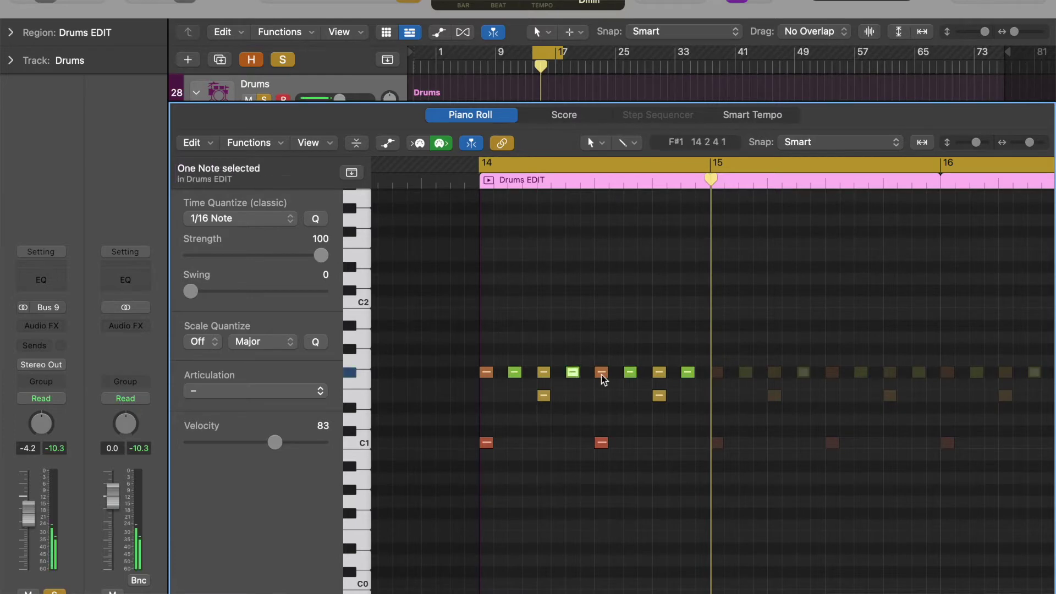
{"action": "left_click", "coordinate": [688, 374], "text": "shift"}
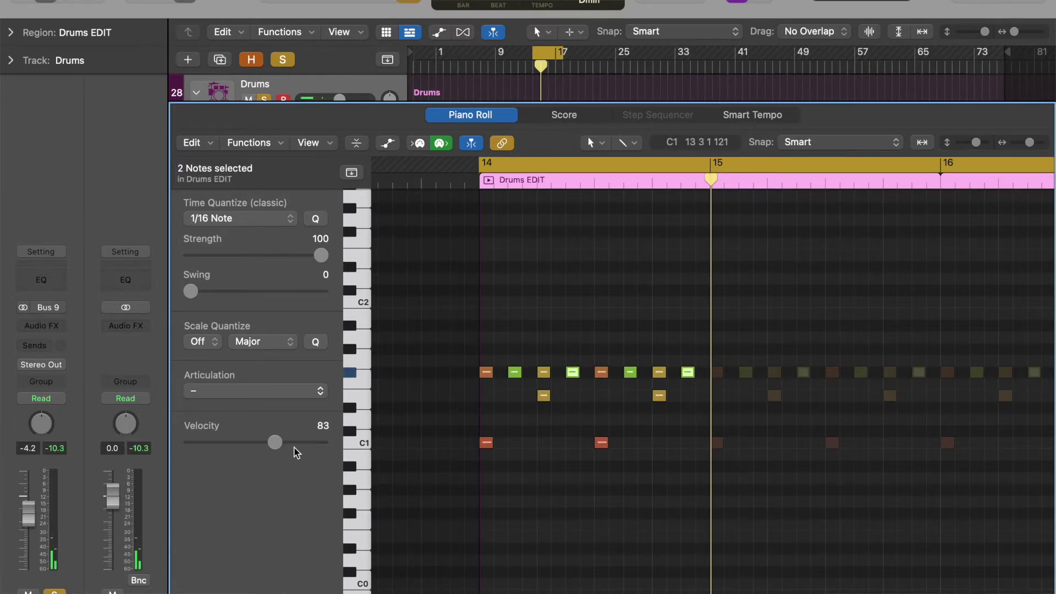
{"action": "left_click_drag", "start_coordinate": [278, 444], "coordinate": [268, 444]}
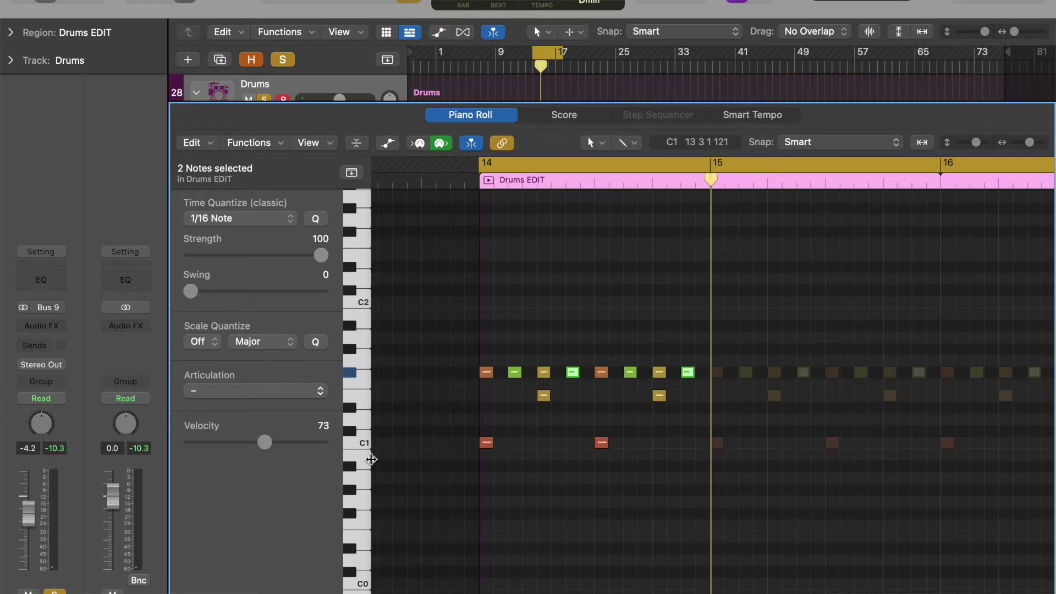
{"action": "left_click", "coordinate": [633, 552]}
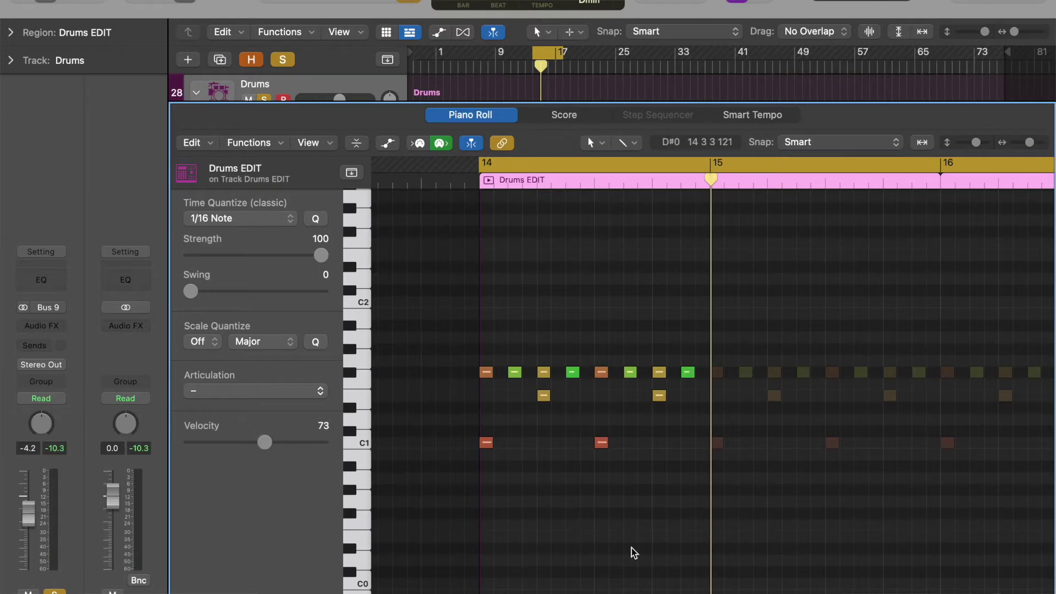
Play back the edited bar, close the editor, collapse the Drums stack and move the solo from Drums to Bass
{"action": "key", "text": "space"}
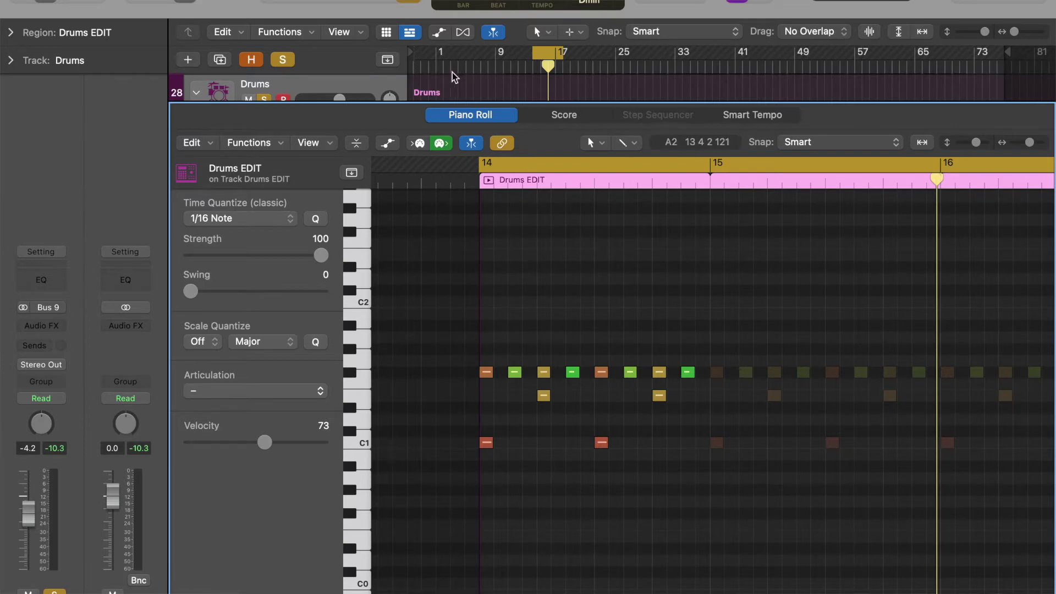
{"action": "left_click", "coordinate": [469, 115]}
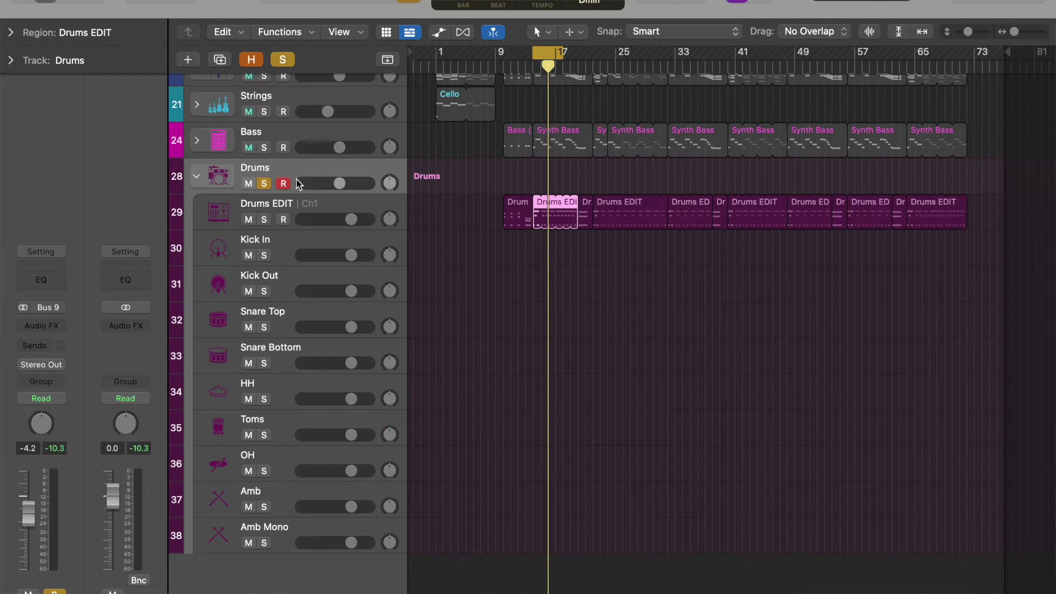
{"action": "left_click", "coordinate": [196, 176]}
{"action": "left_click", "coordinate": [264, 243]}
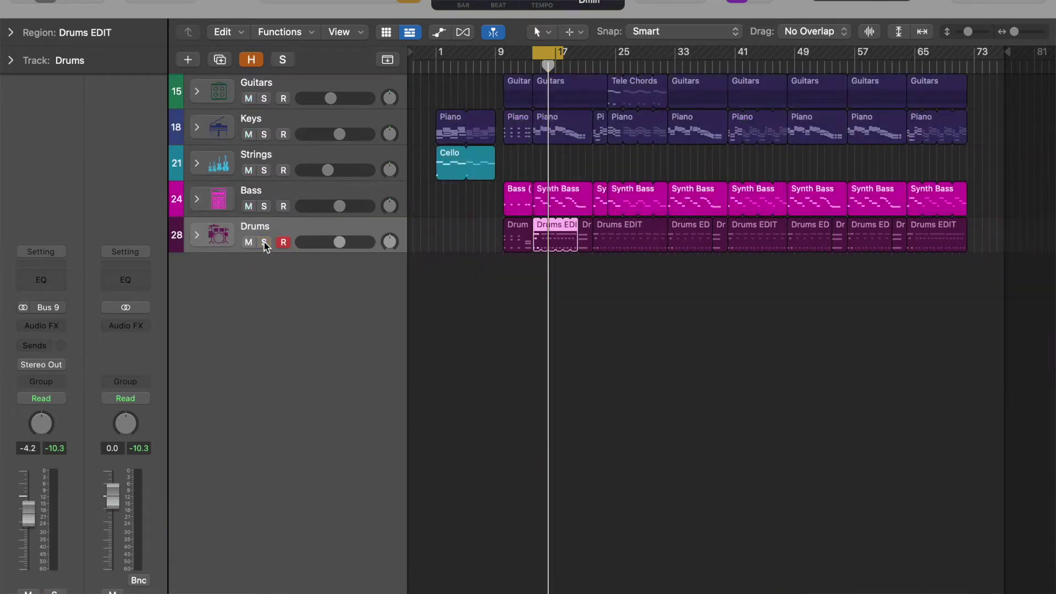
{"action": "left_click", "coordinate": [265, 207]}
Expand the Bass stack and open the Bass (PM) region in the Piano Roll, looping its bars
{"action": "left_click", "coordinate": [568, 199]}
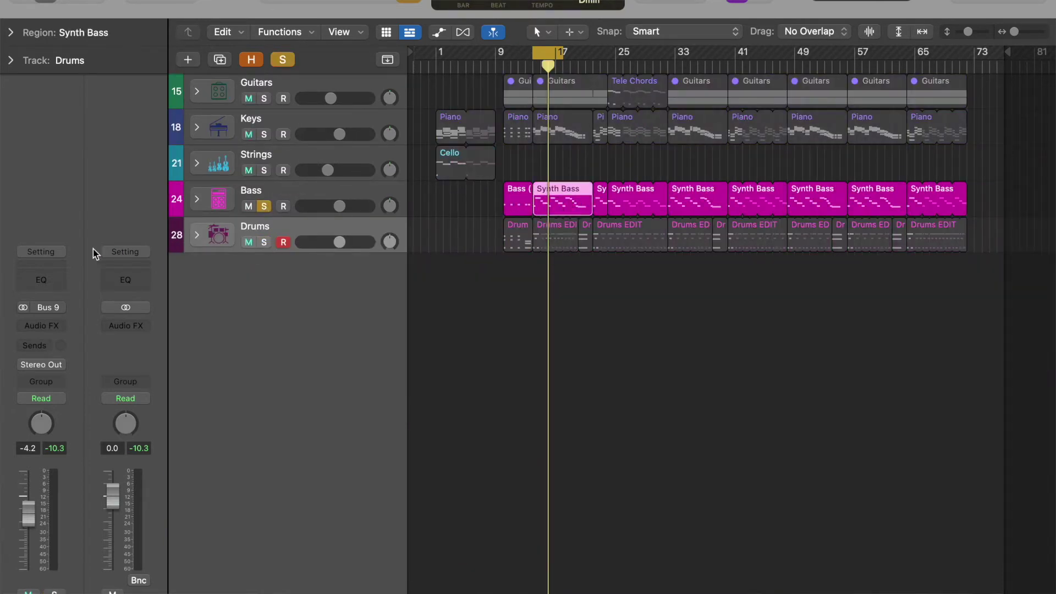
{"action": "left_click", "coordinate": [197, 199]}
{"action": "double_click", "coordinate": [516, 290]}
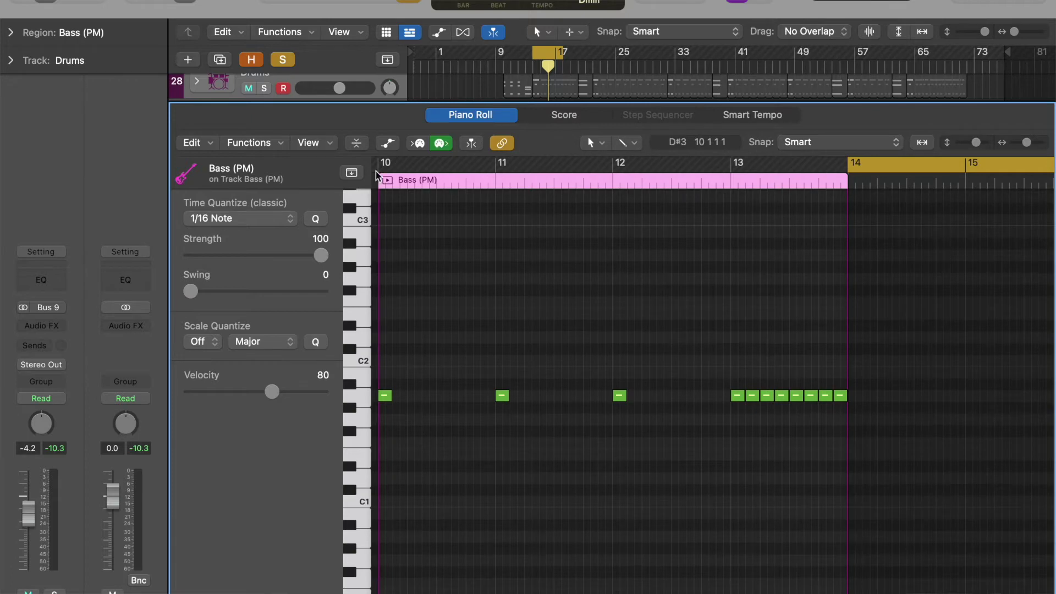
{"action": "left_click_drag", "start_coordinate": [387, 163], "coordinate": [850, 165]}
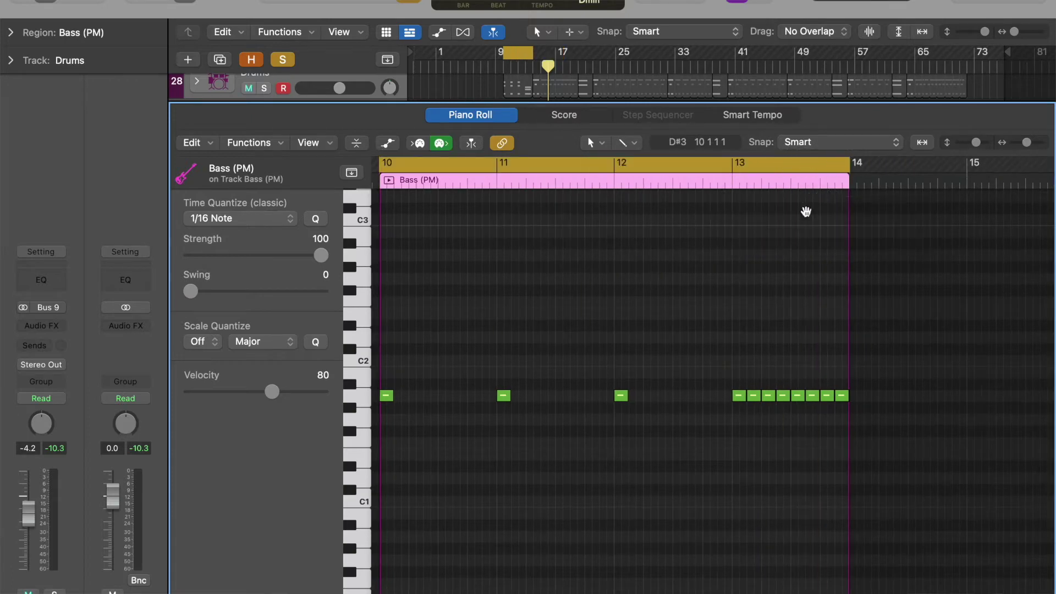
{"action": "scroll", "coordinate": [742, 290], "scroll_direction": "down", "scroll_amount": 2}
Raise the first three Bass (PM) notes, in bars 10–12, to velocity 105
{"action": "left_click", "coordinate": [387, 359]}
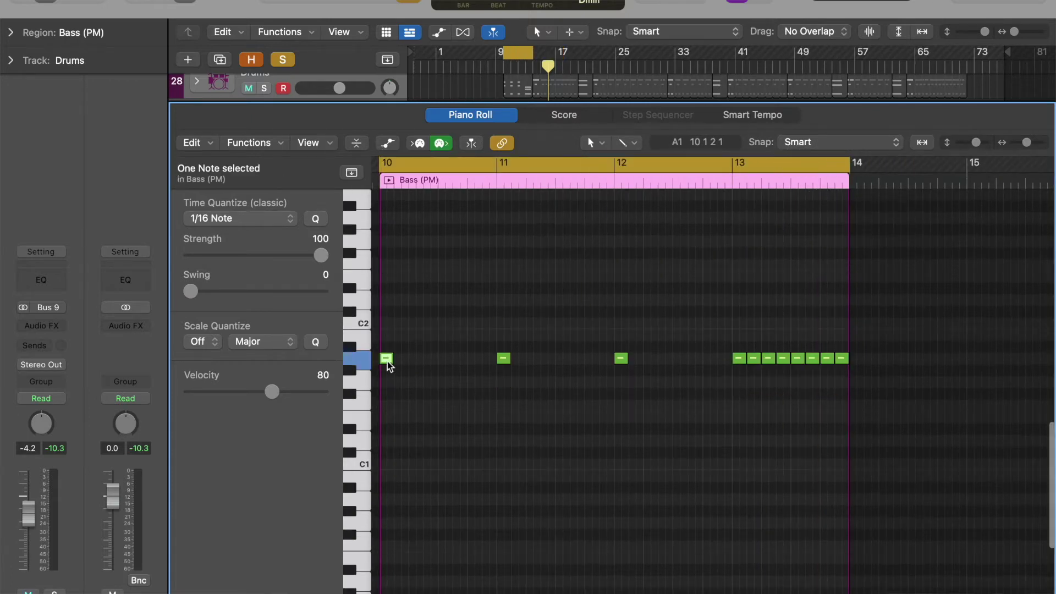
{"action": "left_click", "coordinate": [571, 245]}
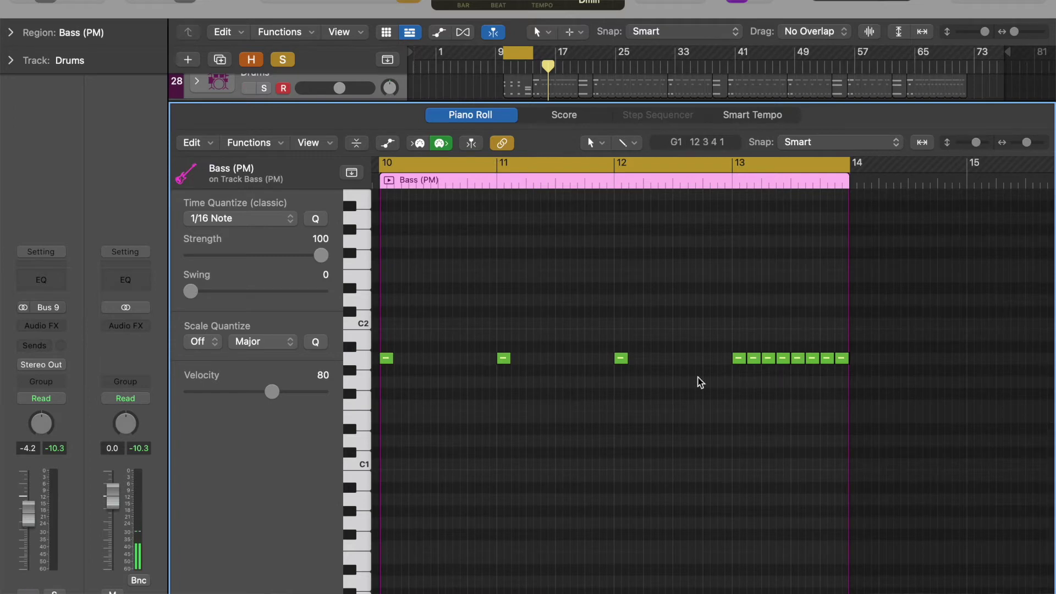
{"action": "left_click_drag", "start_coordinate": [641, 414], "coordinate": [378, 354]}
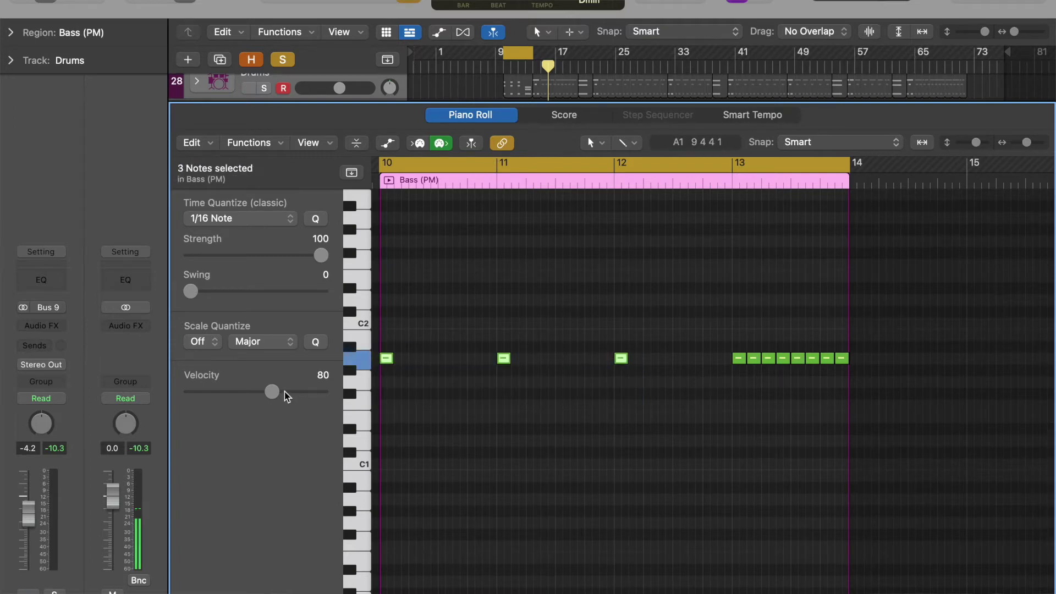
{"action": "left_click_drag", "start_coordinate": [278, 393], "coordinate": [297, 393]}
{"action": "left_click", "coordinate": [625, 472]}
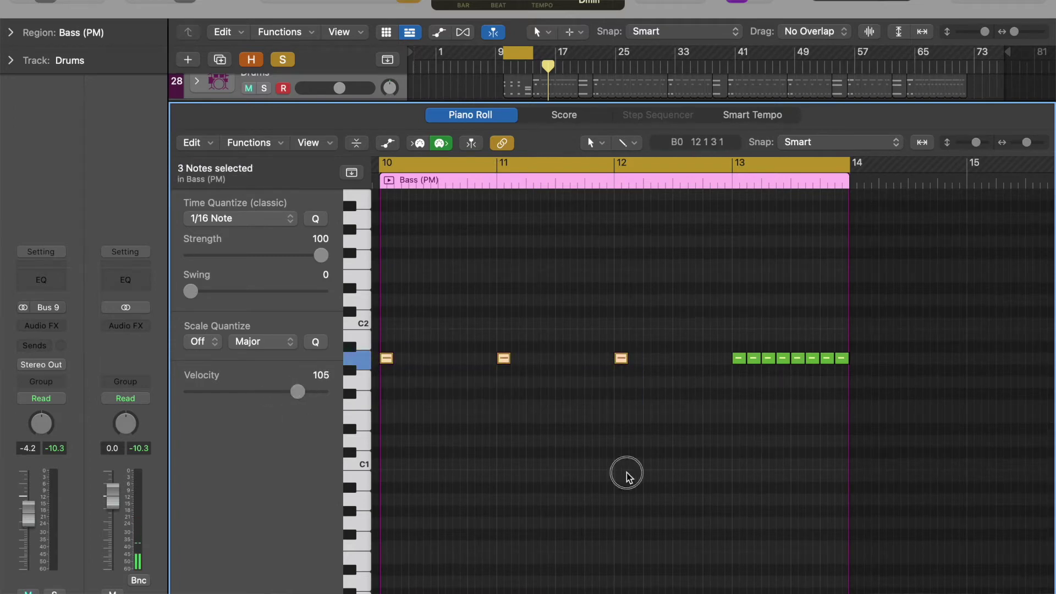
Loop bar 13 and start playback
{"action": "left_click", "coordinate": [733, 179]}
{"action": "left_click", "coordinate": [742, 164]}
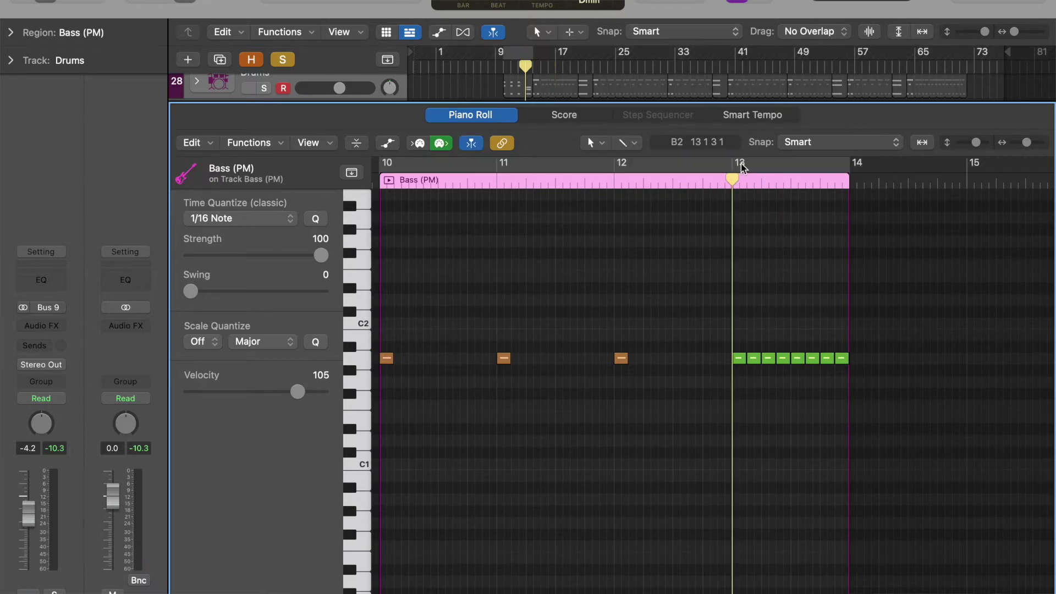
{"action": "left_click", "coordinate": [807, 165]}
{"action": "left_click_drag", "start_coordinate": [807, 165], "coordinate": [861, 168]}
{"action": "key", "text": "space"}
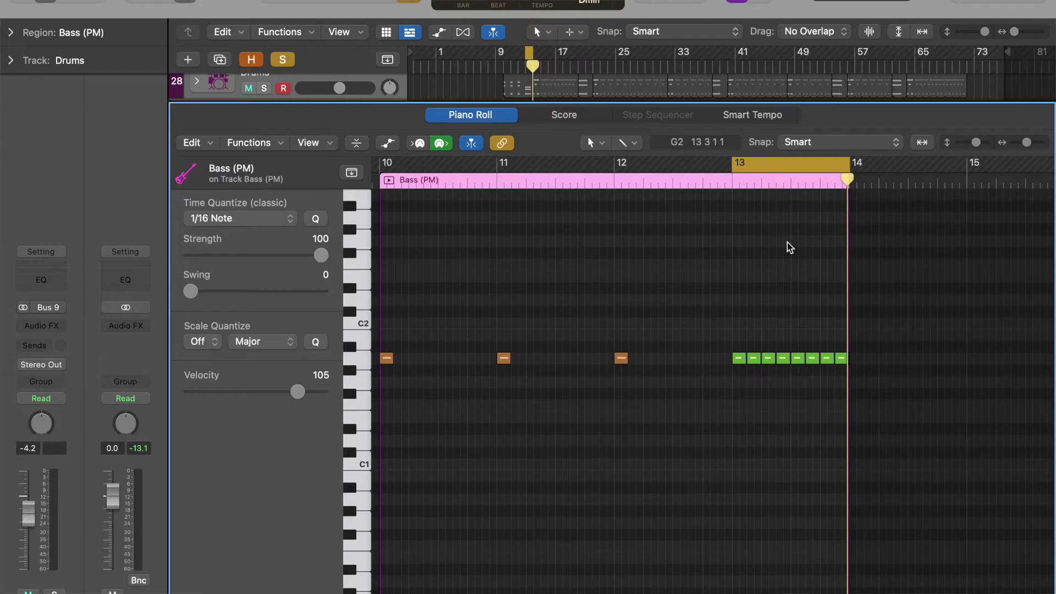
Raise the bar-13 bass notes' velocities progressively: 85, 91, then 99
{"action": "left_click", "coordinate": [739, 358]}
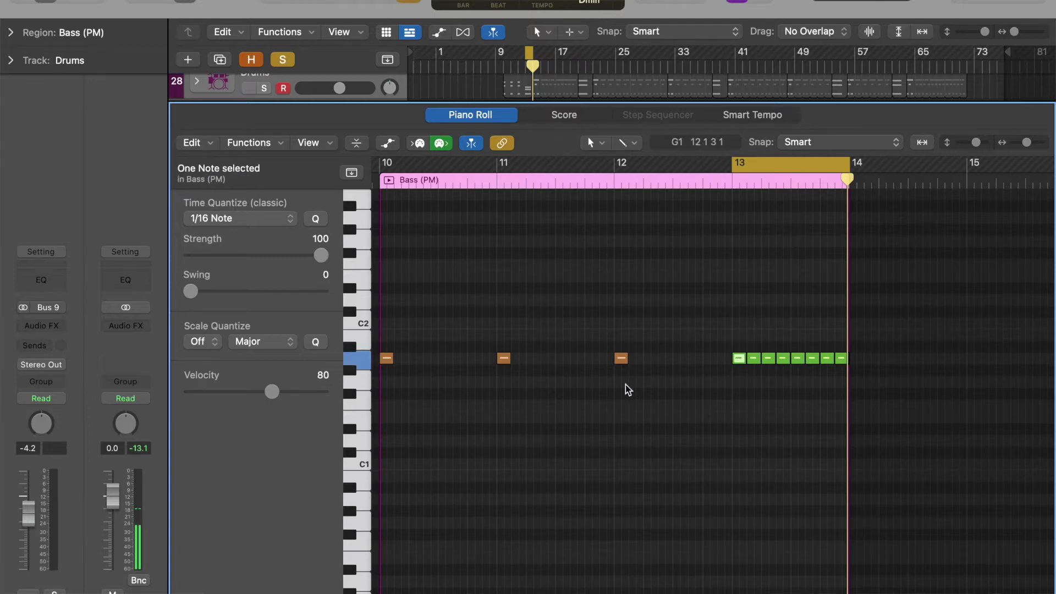
{"action": "left_click", "coordinate": [754, 358]}
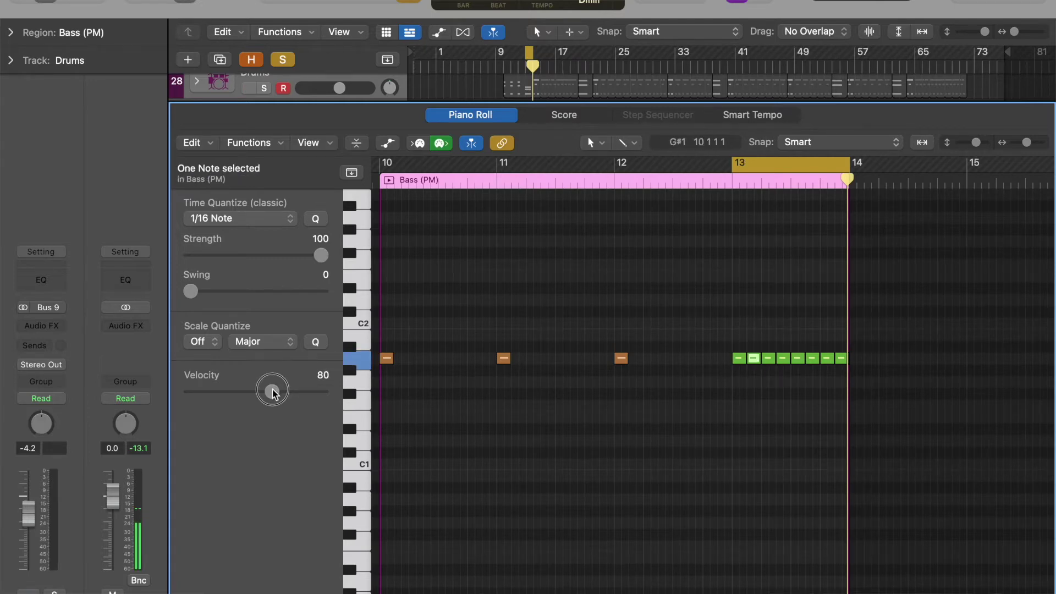
{"action": "left_click_drag", "start_coordinate": [274, 393], "coordinate": [280, 394]}
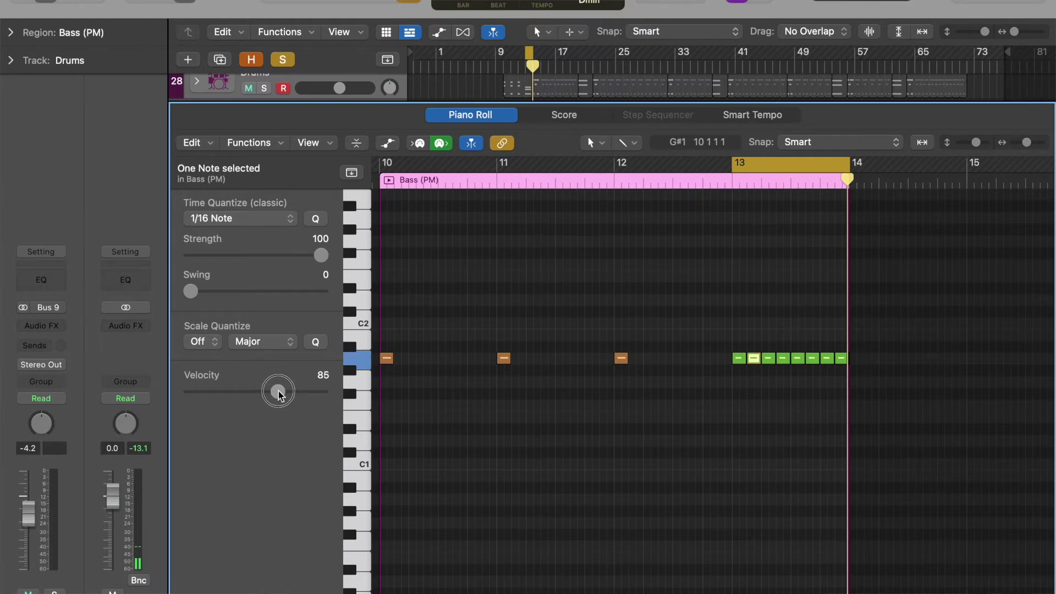
{"action": "left_click", "coordinate": [769, 358]}
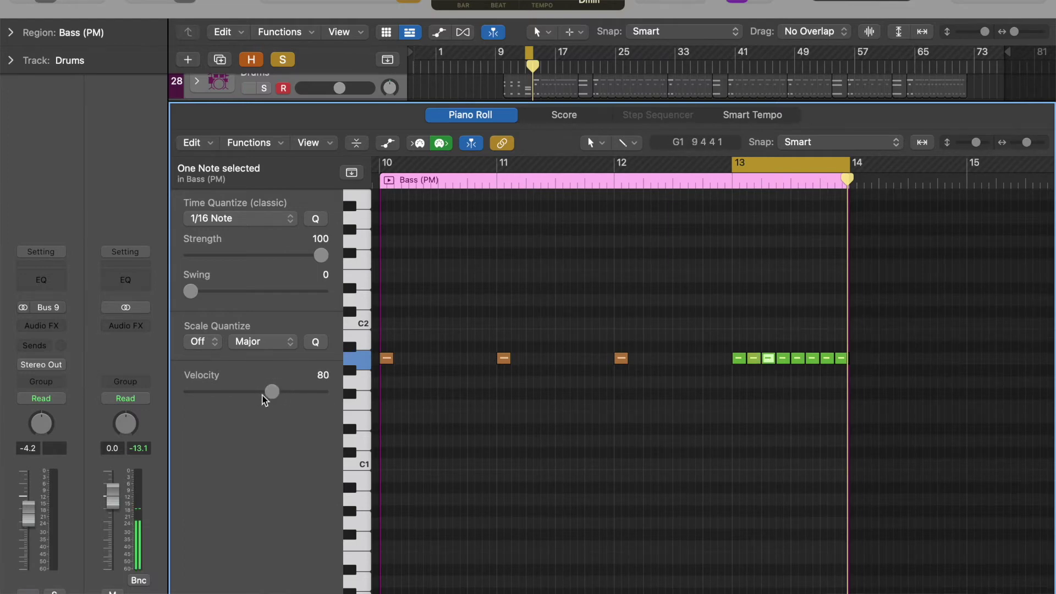
{"action": "left_click_drag", "start_coordinate": [271, 394], "coordinate": [291, 395]}
{"action": "left_click", "coordinate": [783, 358]}
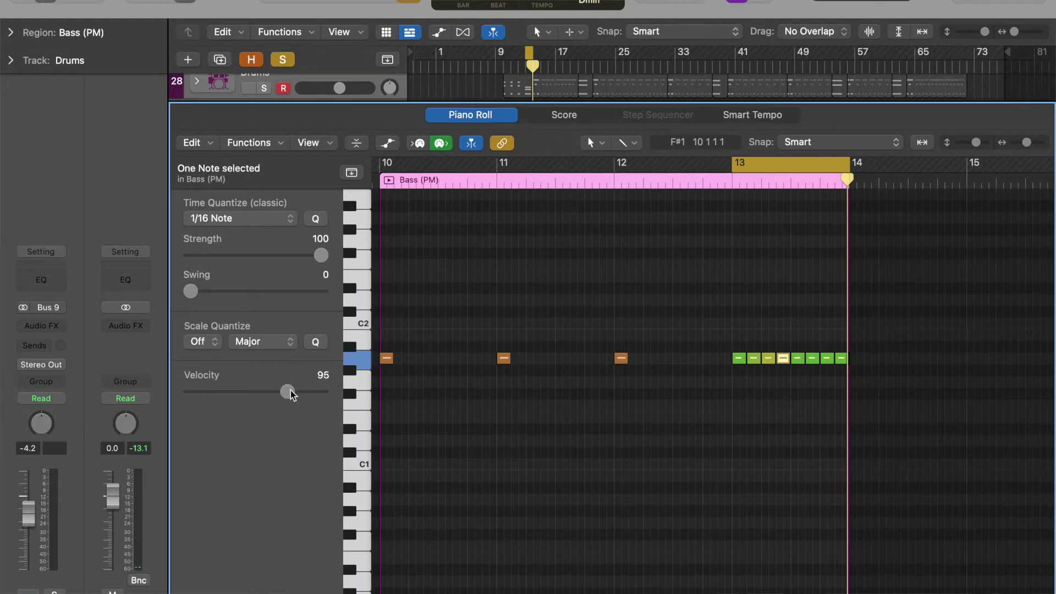
{"action": "left_click", "coordinate": [799, 359]}
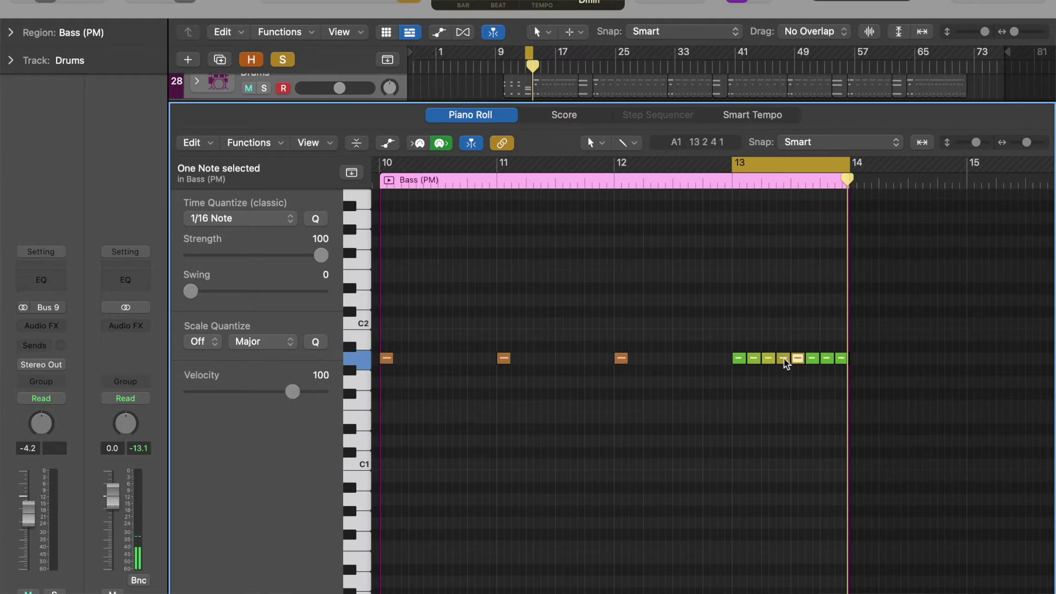
{"action": "left_click", "coordinate": [813, 359]}
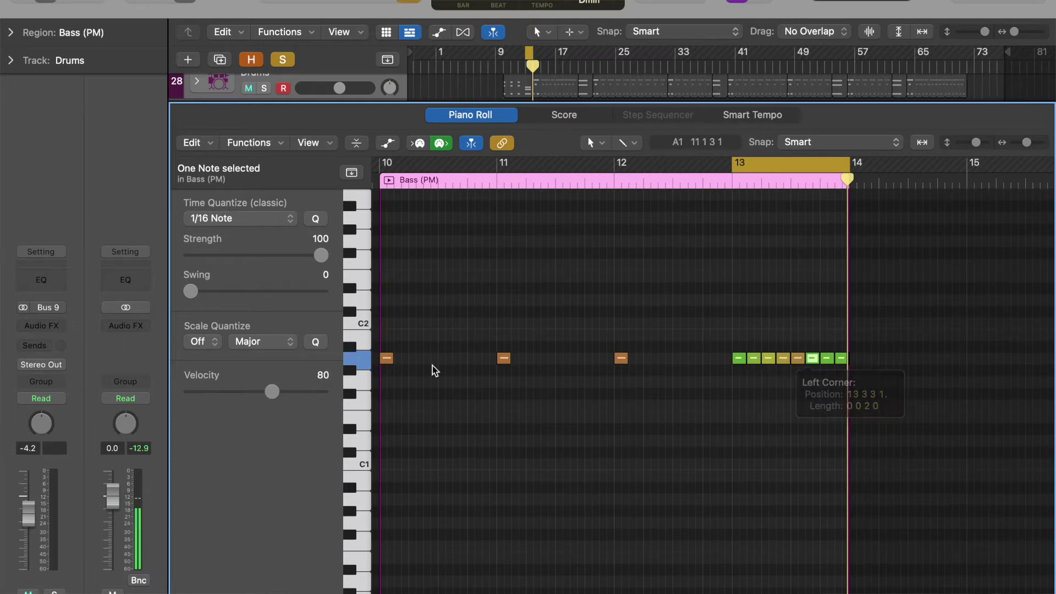
{"action": "left_click_drag", "start_coordinate": [275, 392], "coordinate": [307, 398]}
{"action": "left_click", "coordinate": [823, 359]}
{"action": "left_click", "coordinate": [842, 358]}
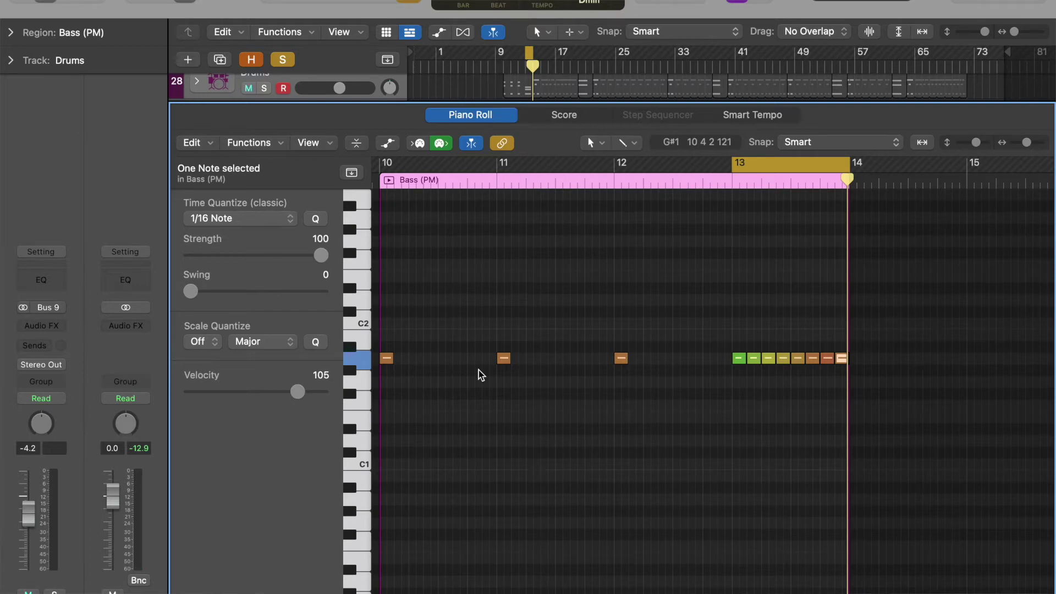
Play the bar-13 loop to check, turn the loop off and close the note editor
{"action": "key", "text": "space"}
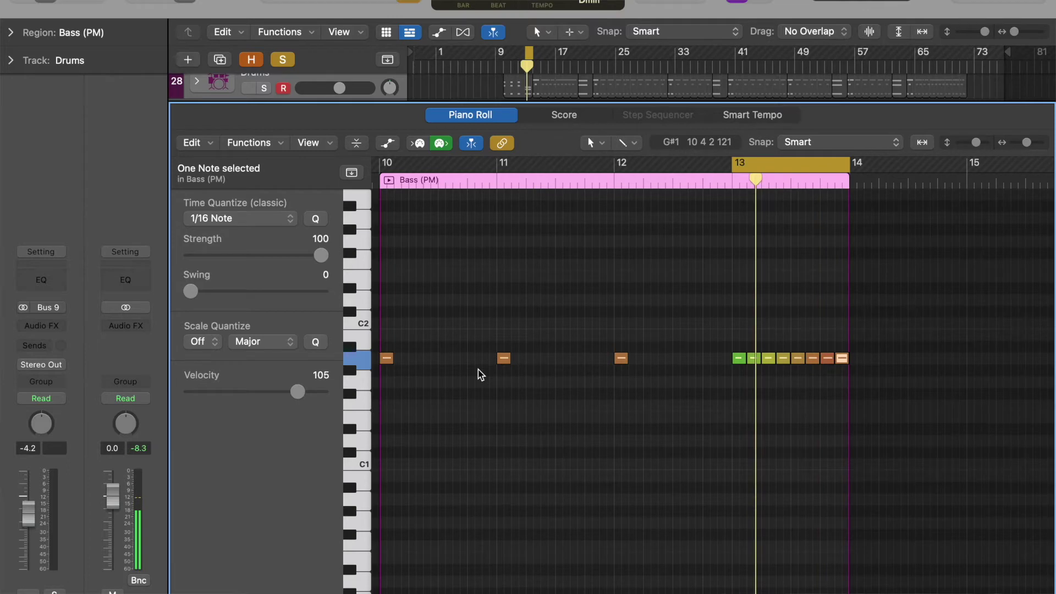
{"action": "left_click", "coordinate": [802, 172]}
{"action": "scroll", "coordinate": [692, 279], "scroll_direction": "left", "scroll_amount": 3}
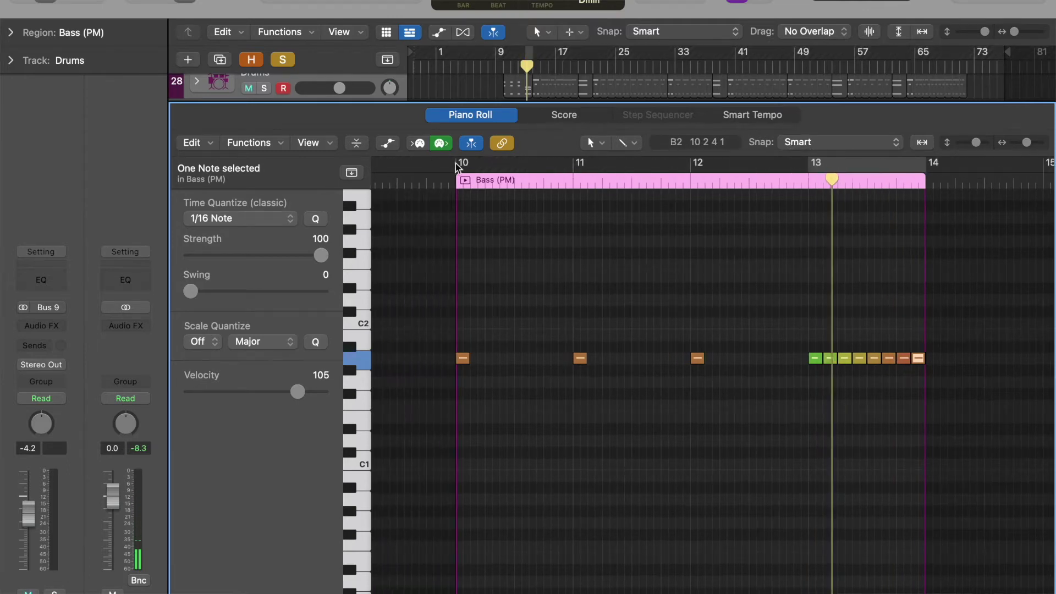
{"action": "left_click_drag", "start_coordinate": [462, 161], "coordinate": [932, 168]}
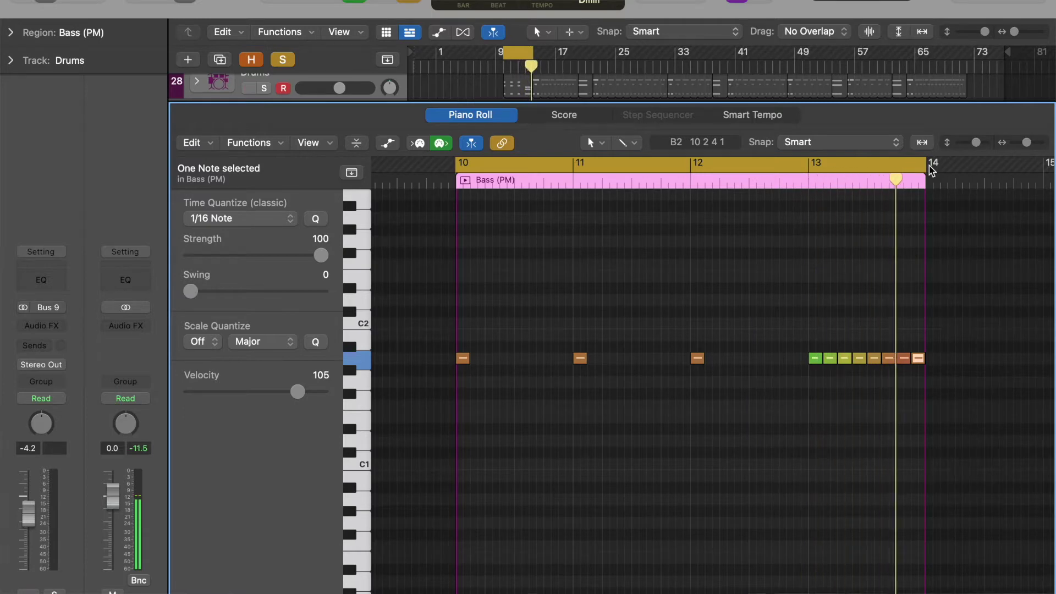
{"action": "left_click", "coordinate": [488, 113]}
Collapse and unsolo the Bass stack, then reopen the Drums EDIT region in the Piano Roll
{"action": "left_click", "coordinate": [196, 198]}
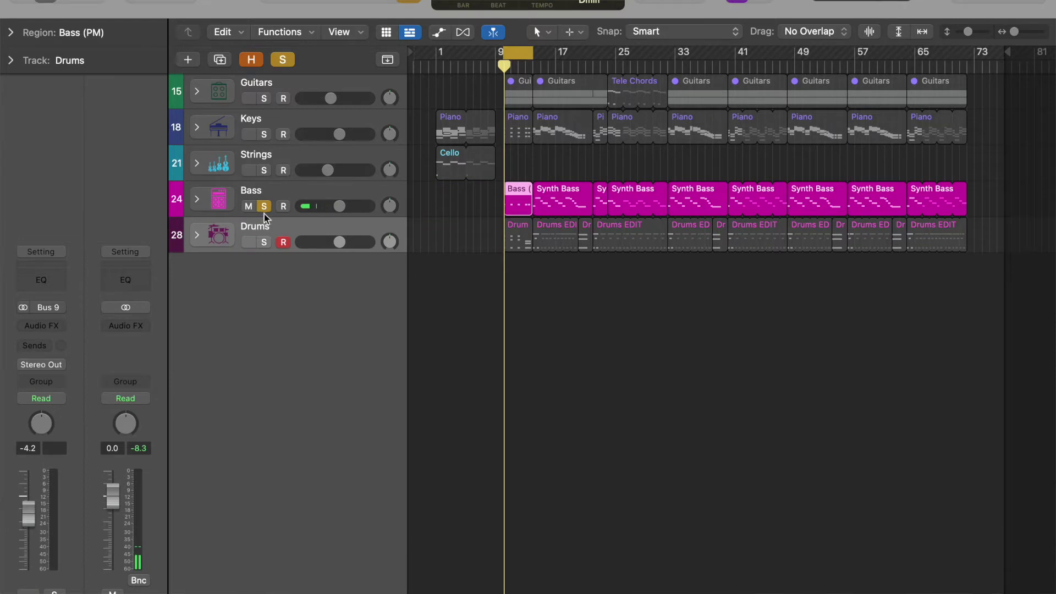
{"action": "left_click", "coordinate": [264, 206]}
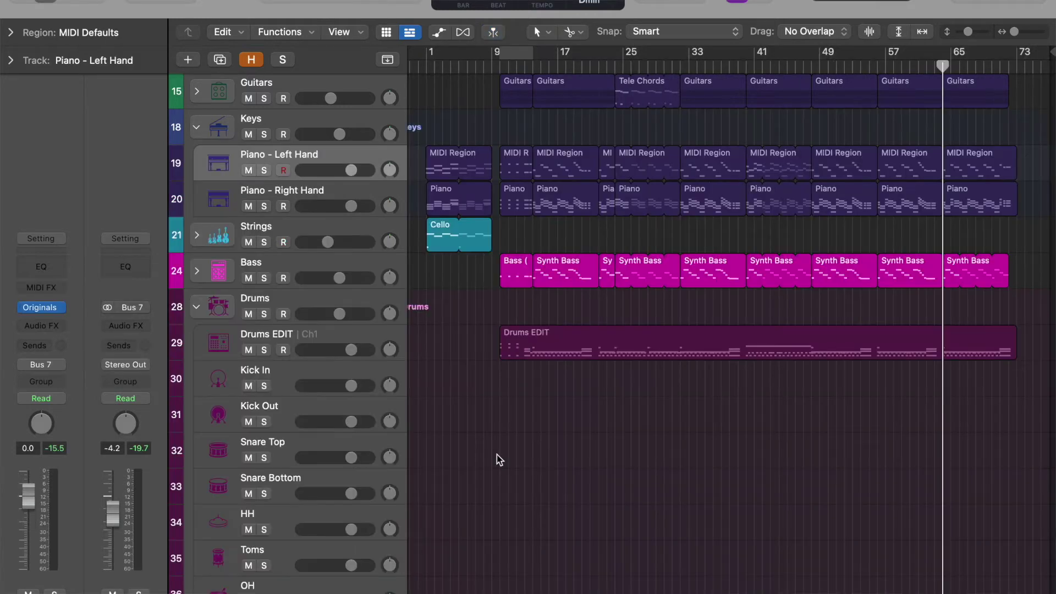
{"action": "left_click", "coordinate": [195, 307]}
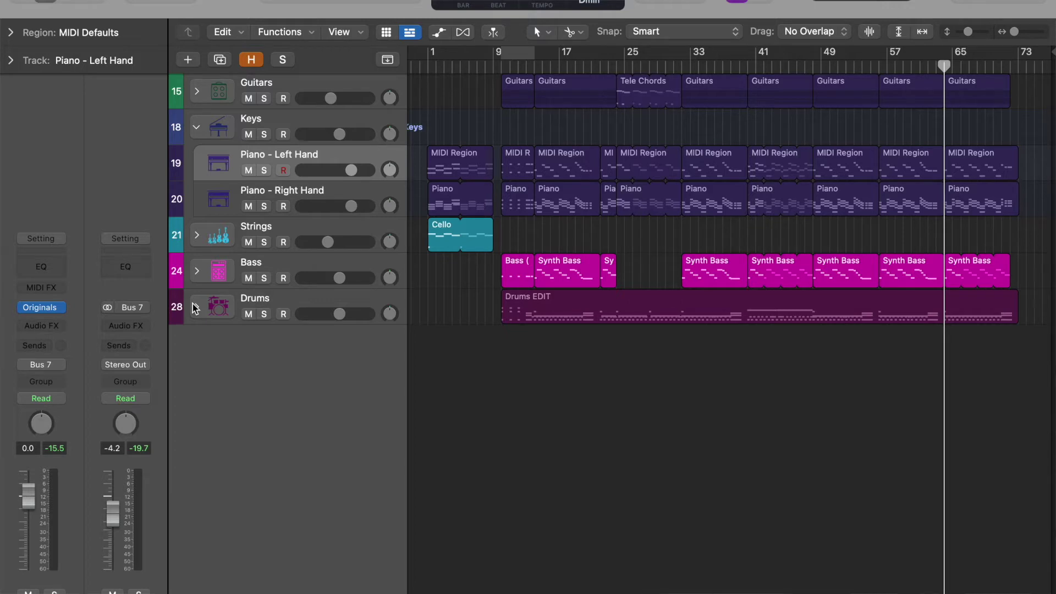
{"action": "double_click", "coordinate": [655, 315]}
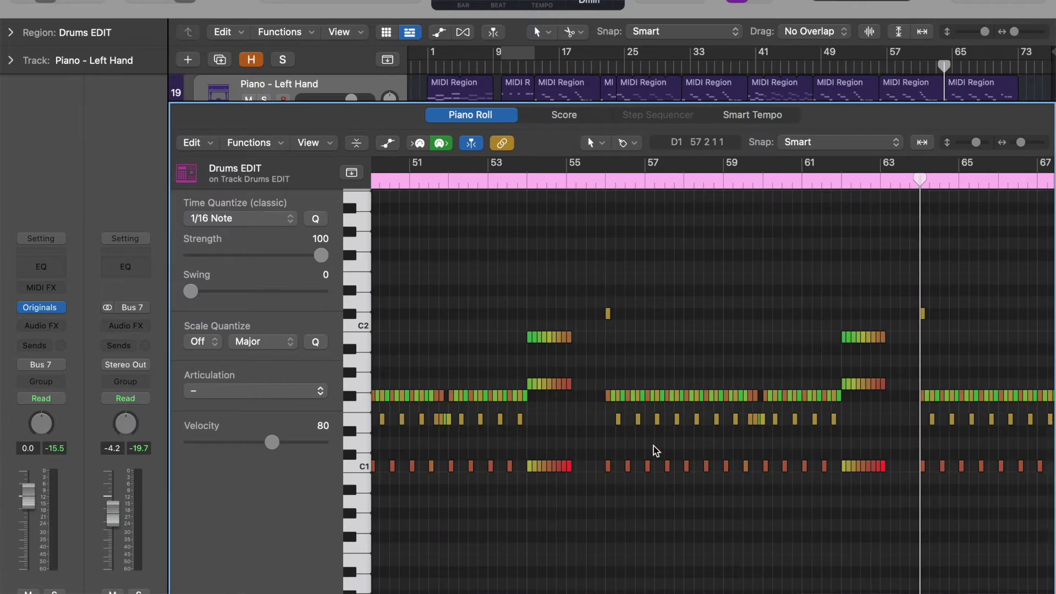
Fit the whole Drums EDIT region in view with Z and hide the Inspector, showing bars 1–89
{"action": "key", "text": "z"}
{"action": "key", "text": "i"}
{"action": "key", "text": "z"}
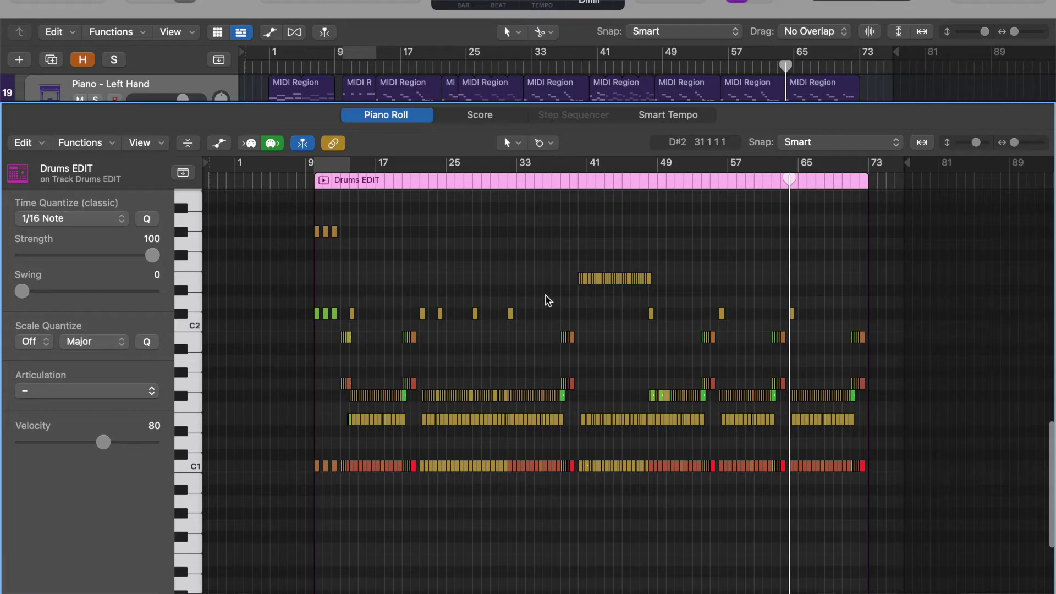
Close the drum note editor and clear the region selection
{"action": "left_click", "coordinate": [379, 114]}
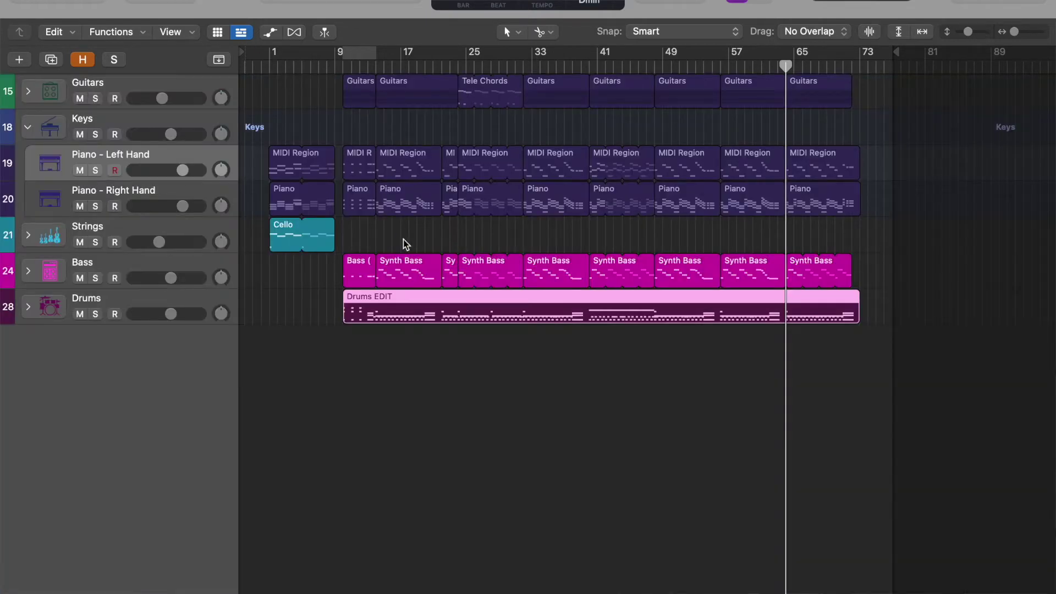
{"action": "left_click_drag", "start_coordinate": [373, 233], "coordinate": [864, 284]}
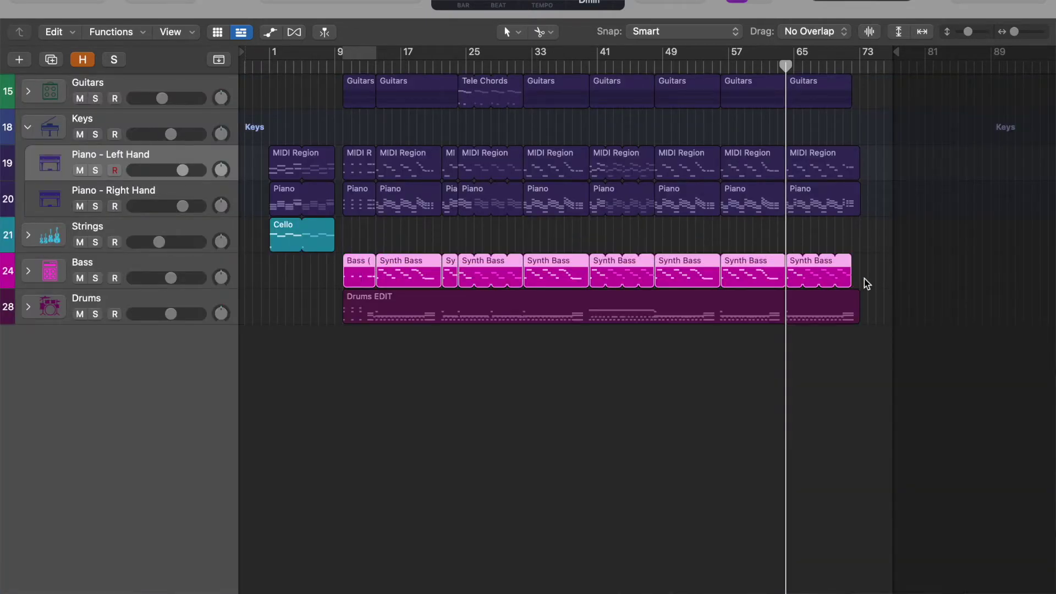
{"action": "left_click", "coordinate": [862, 426]}
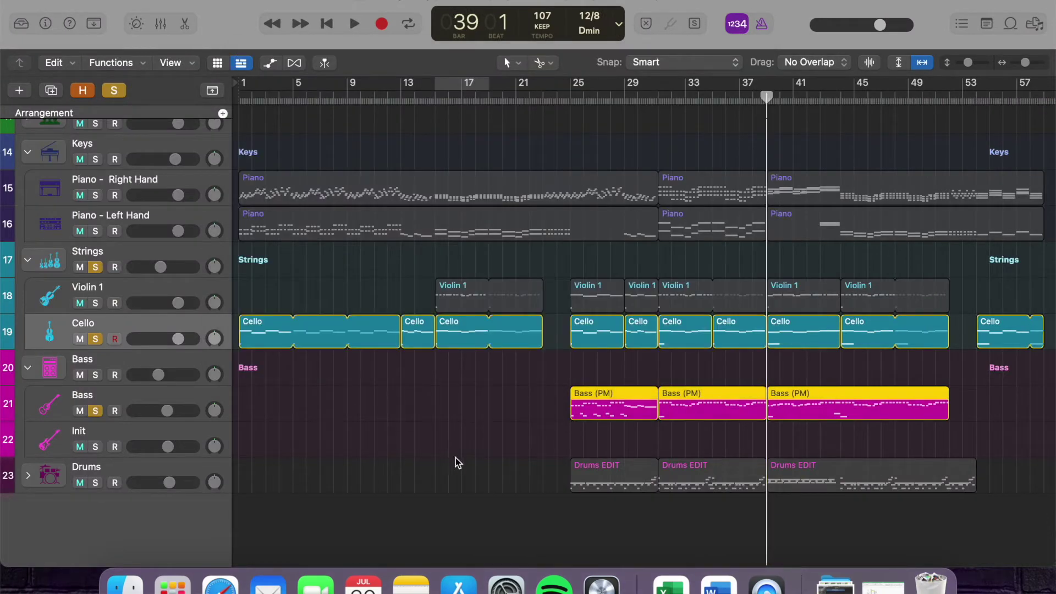
Put Logic in full screen and open all three Bass (PM) regions in the Piano Roll
{"action": "left_click", "coordinate": [457, 462]}
{"action": "mouse_move", "coordinate": [49, 1]}
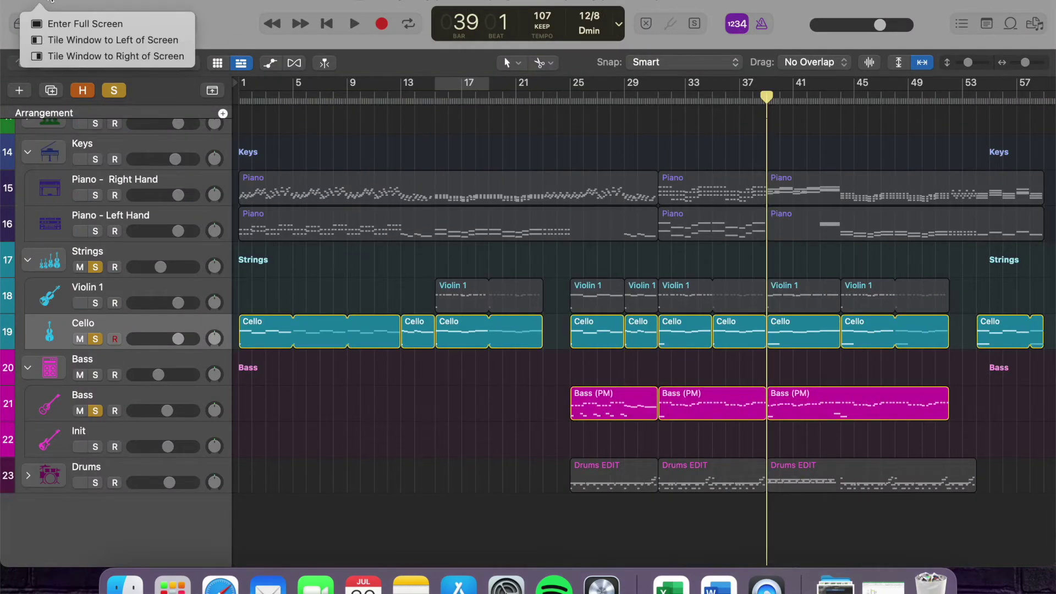
{"action": "left_click", "coordinate": [85, 24]}
{"action": "left_click", "coordinate": [660, 464]}
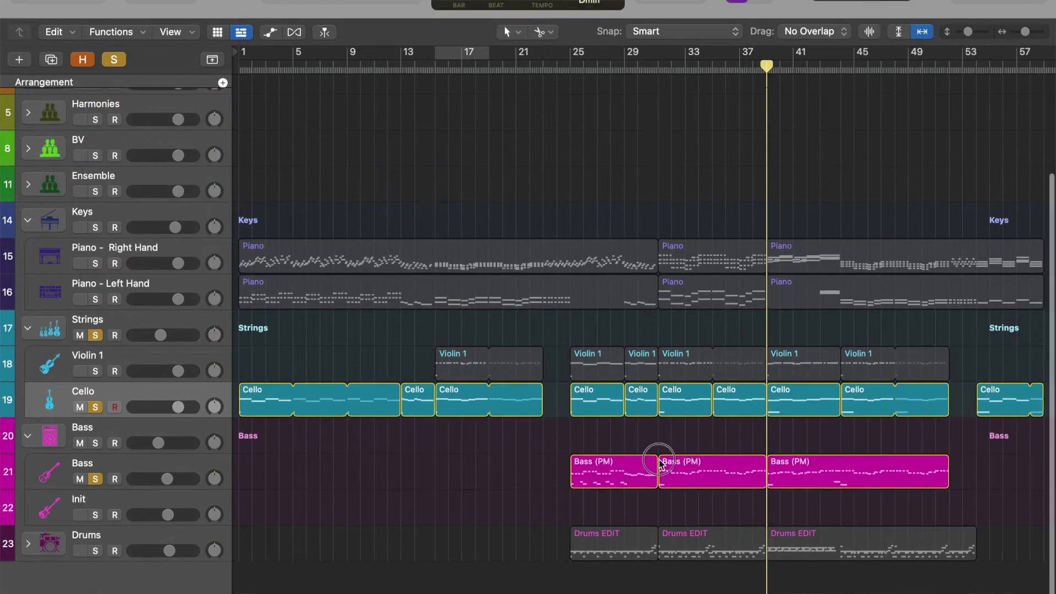
{"action": "double_click", "coordinate": [872, 476]}
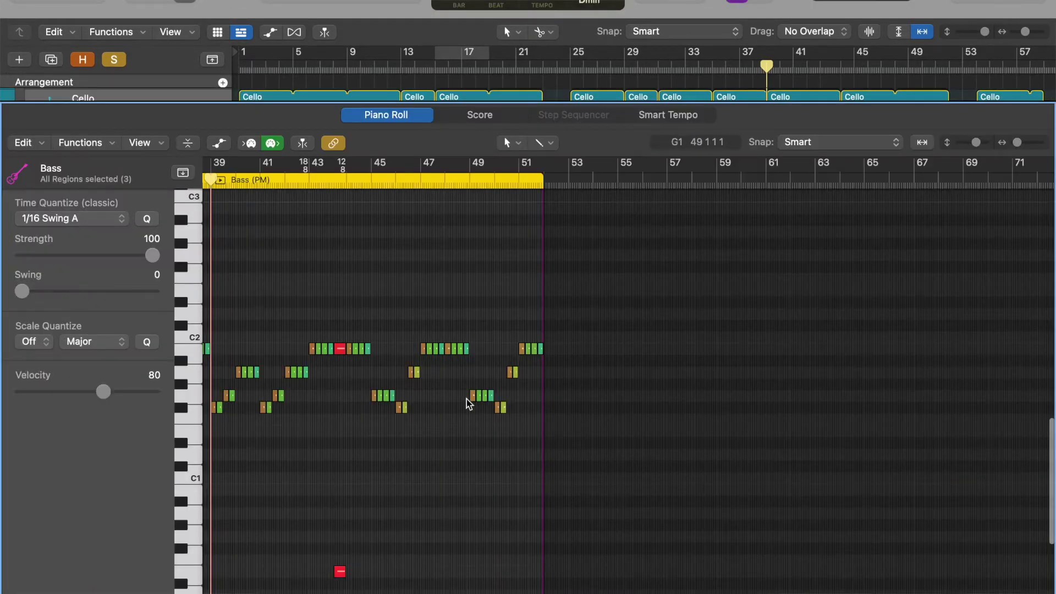
Fit and widen the Bass (PM) notes, then check the bar-25 notes' velocities
{"action": "key", "text": "z"}
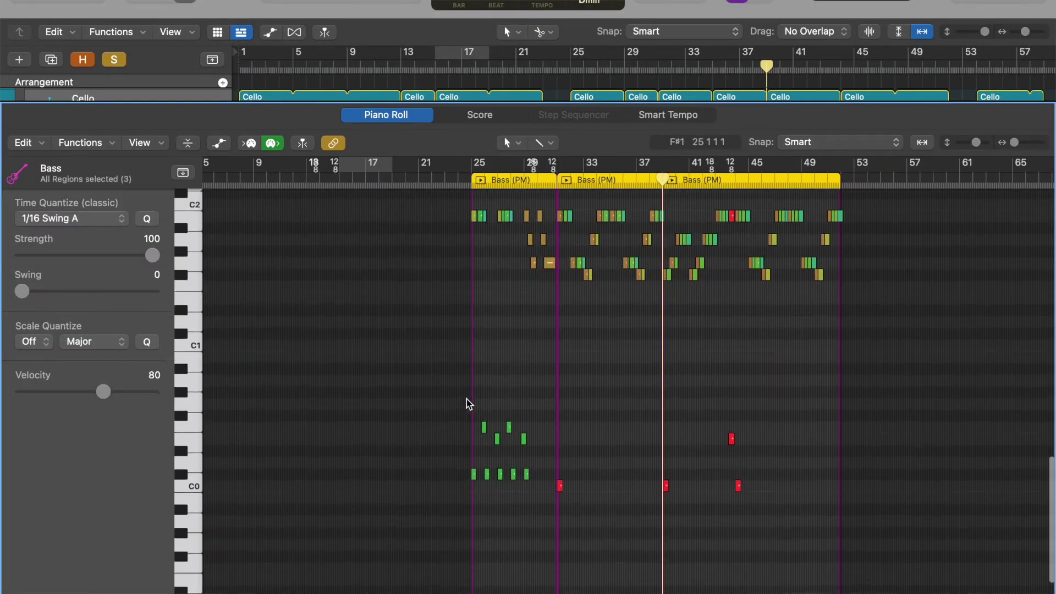
{"action": "scroll", "coordinate": [466, 399], "scroll_direction": "up", "scroll_amount": 5}
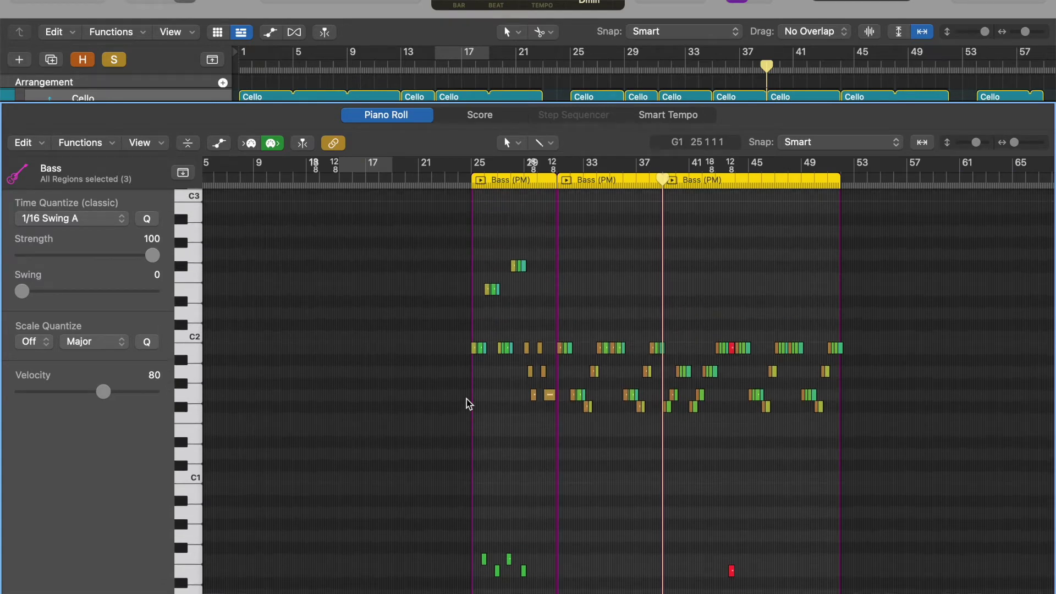
{"action": "key", "text": "super+Right"}
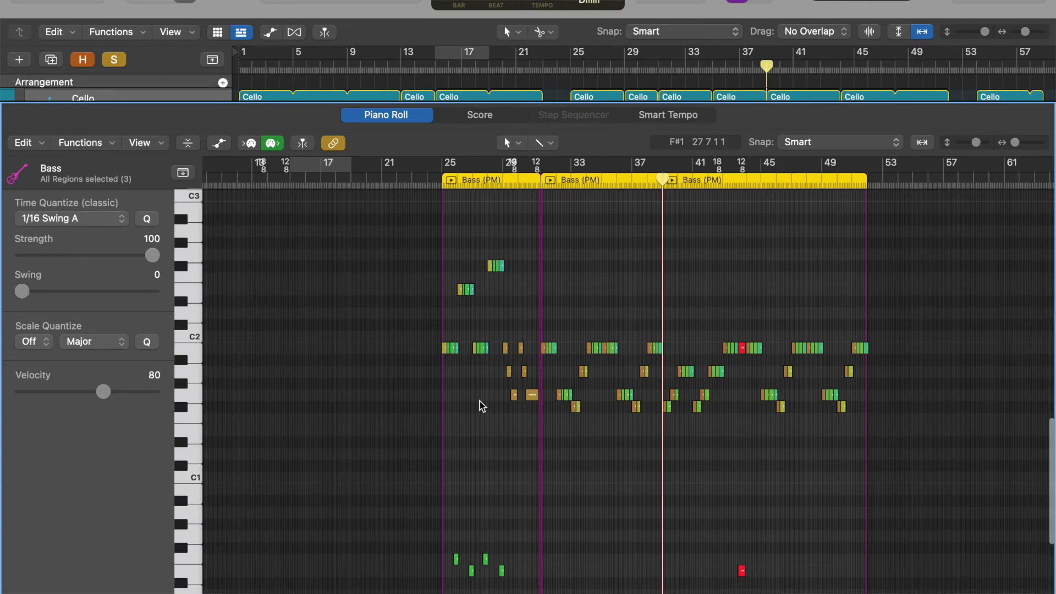
{"action": "scroll", "coordinate": [480, 401], "scroll_direction": "up", "scroll_amount": 6}
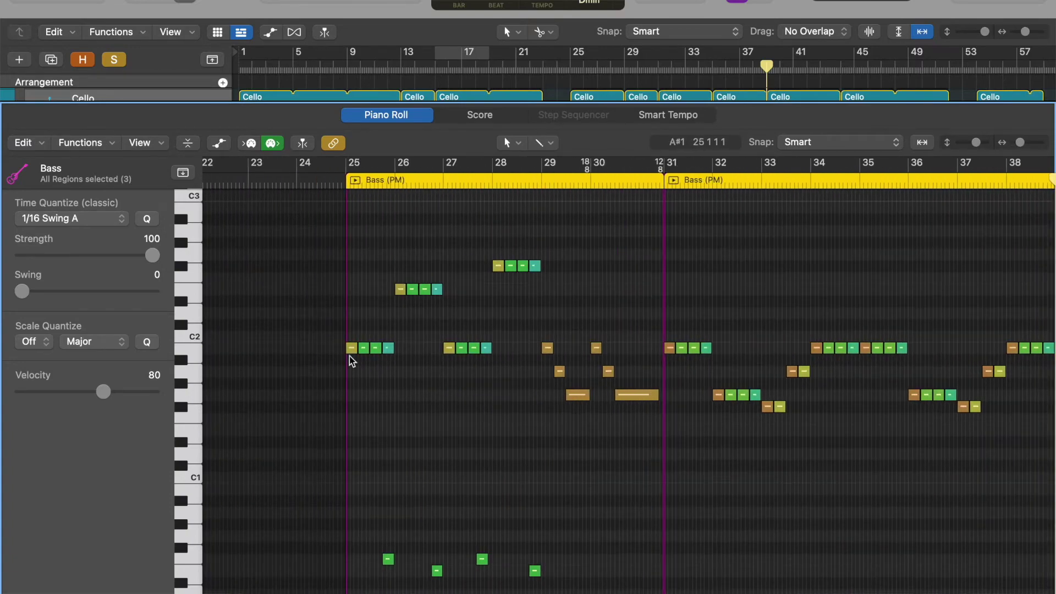
{"action": "left_click", "coordinate": [349, 349]}
{"action": "left_click", "coordinate": [377, 350]}
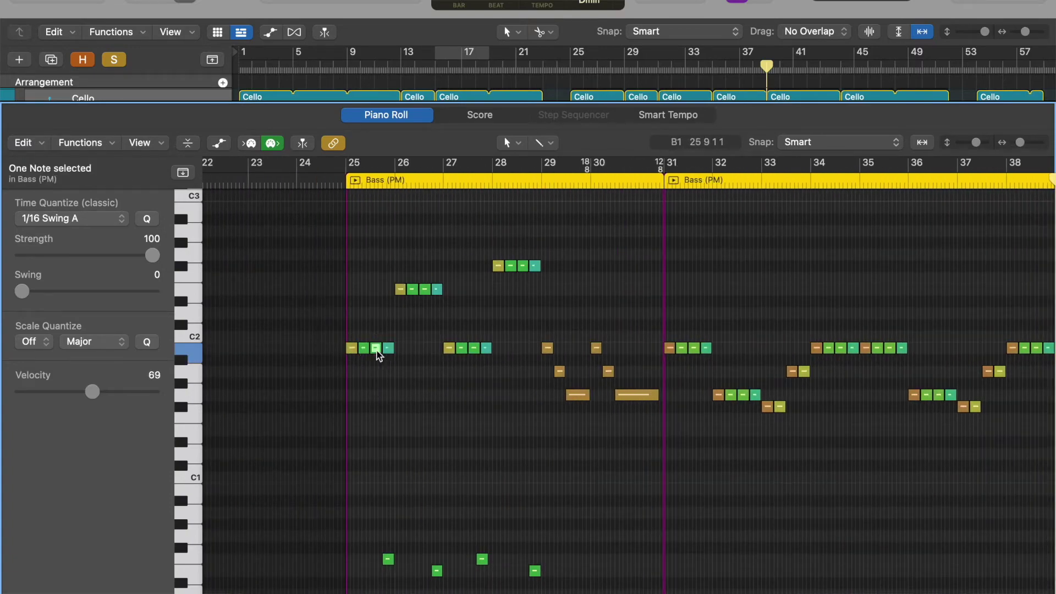
{"action": "left_click", "coordinate": [388, 348]}
Check the low F0 and C0 notes' velocities, then close the bass editor with E
{"action": "scroll", "coordinate": [512, 490], "scroll_direction": "down", "scroll_amount": 3}
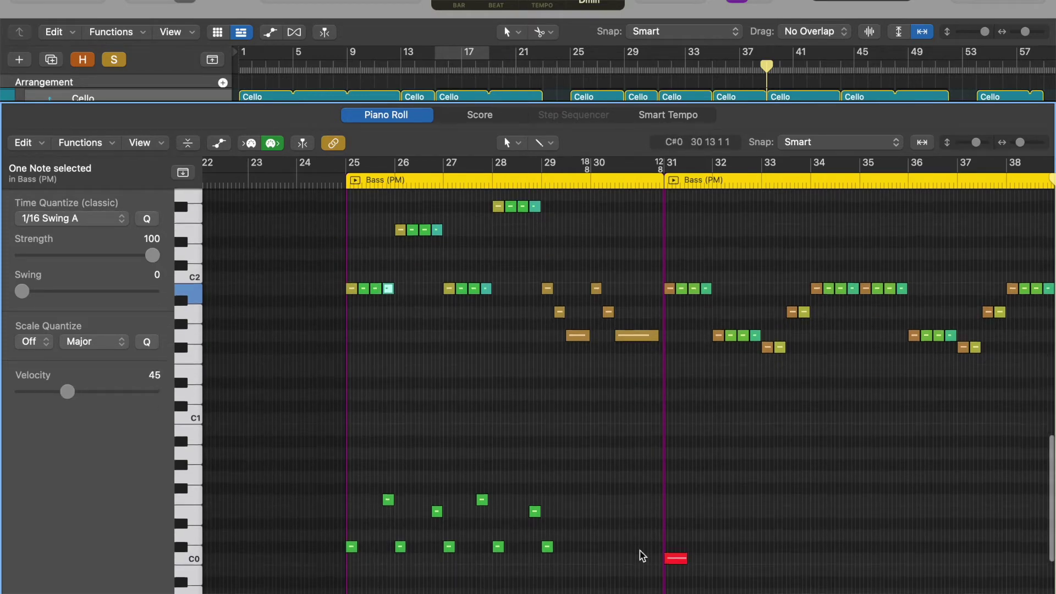
{"action": "scroll", "coordinate": [642, 556], "scroll_direction": "down", "scroll_amount": 3}
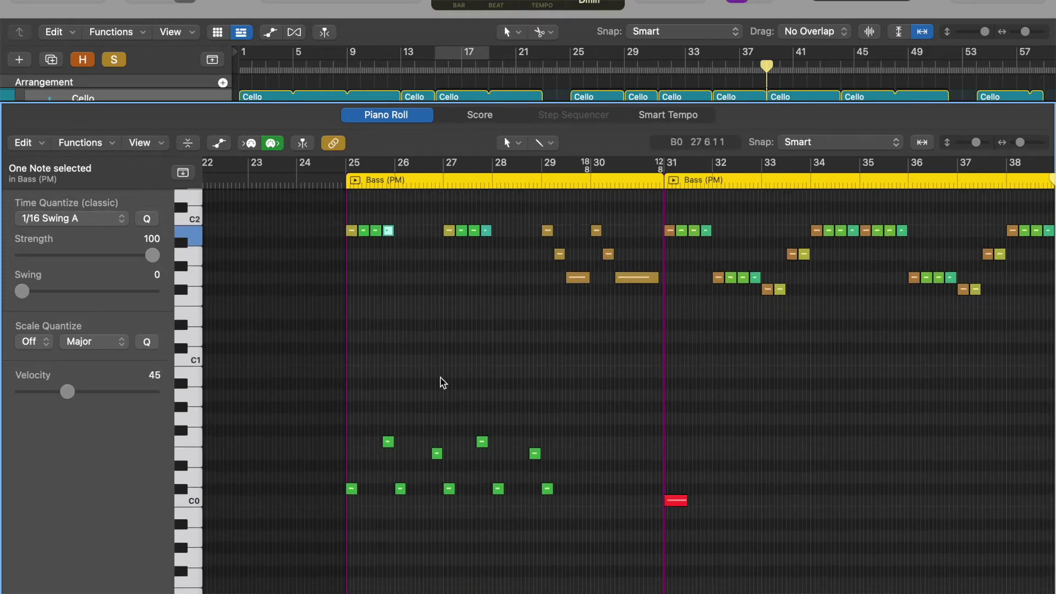
{"action": "left_click", "coordinate": [389, 443]}
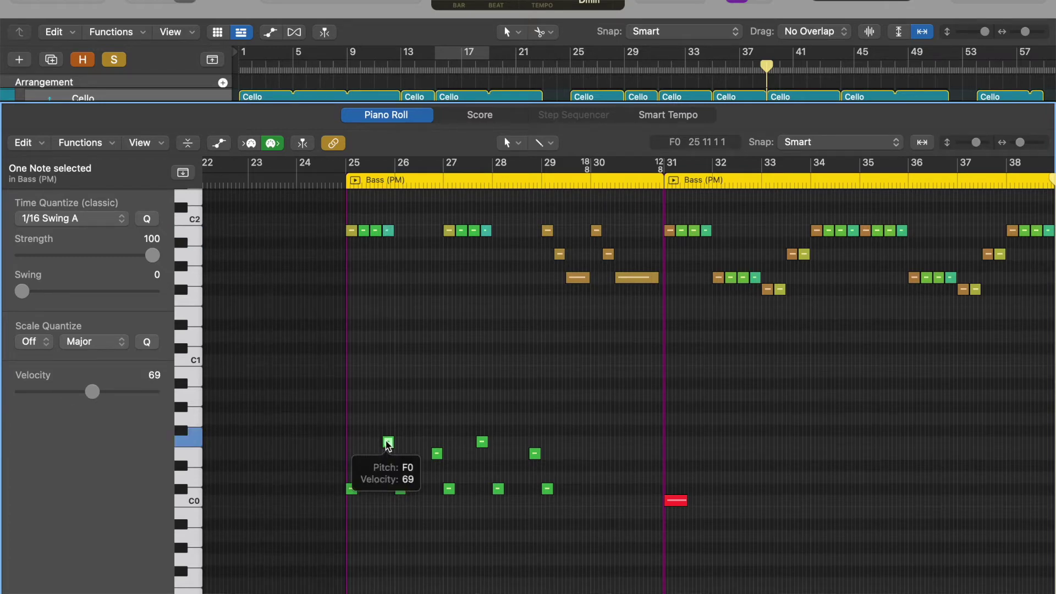
{"action": "scroll", "coordinate": [632, 517], "scroll_direction": "right", "scroll_amount": 5}
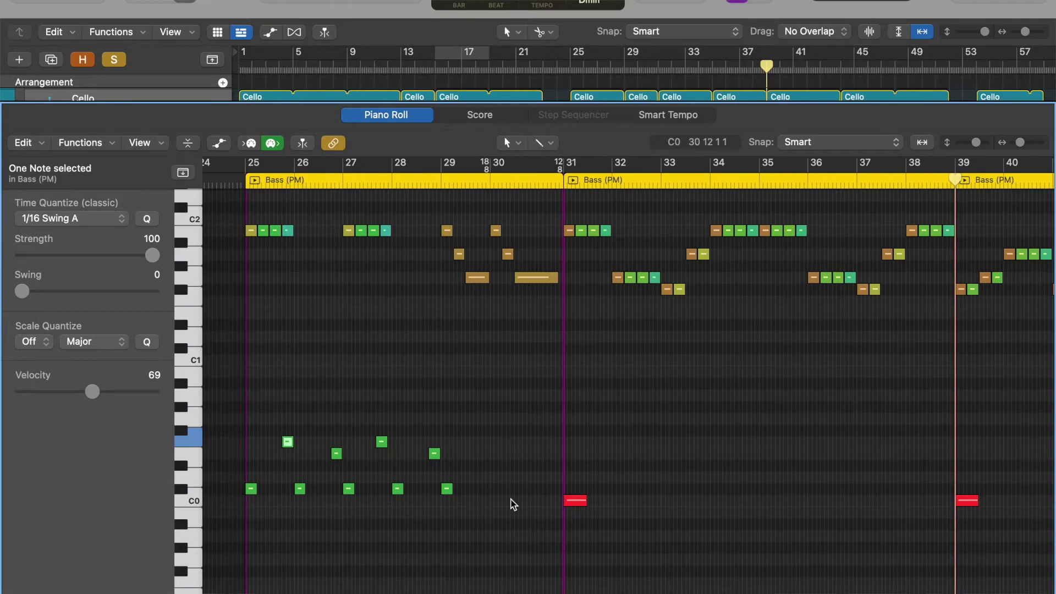
{"action": "left_click_drag", "start_coordinate": [511, 506], "coordinate": [239, 478]}
{"action": "left_click_drag", "start_coordinate": [580, 487], "coordinate": [764, 524]}
{"action": "scroll", "coordinate": [764, 524], "scroll_direction": "right", "scroll_amount": 10}
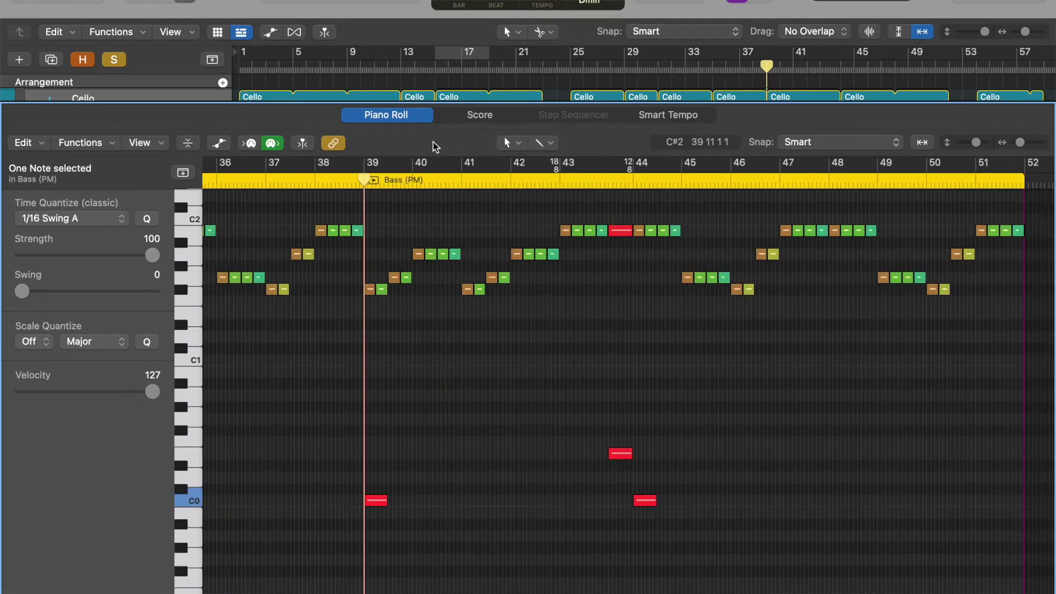
{"action": "key", "text": "e"}
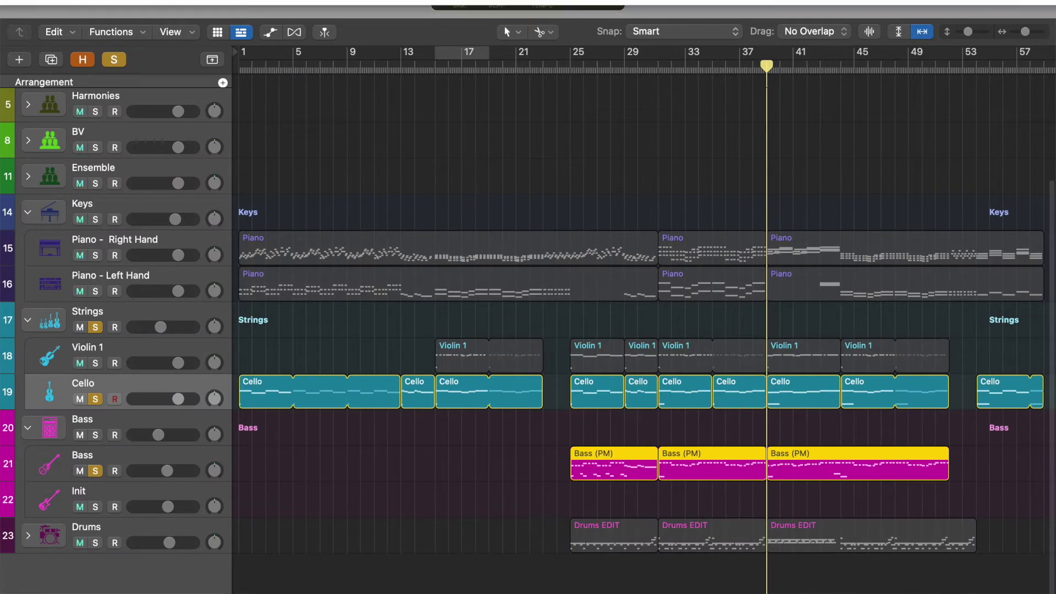
Close Bird Fly Away with Cmd+W, saving changes, and return to the full-screen Logic window
{"action": "key", "text": "super+w"}
{"action": "left_click", "coordinate": [561, 233]}
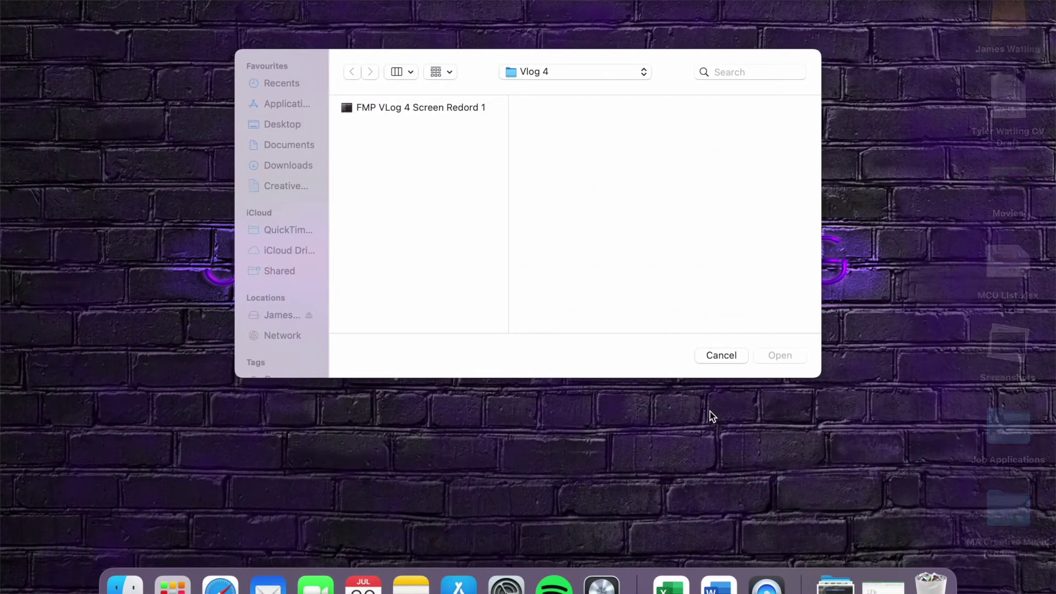
{"action": "key", "text": "ctrl+Right"}
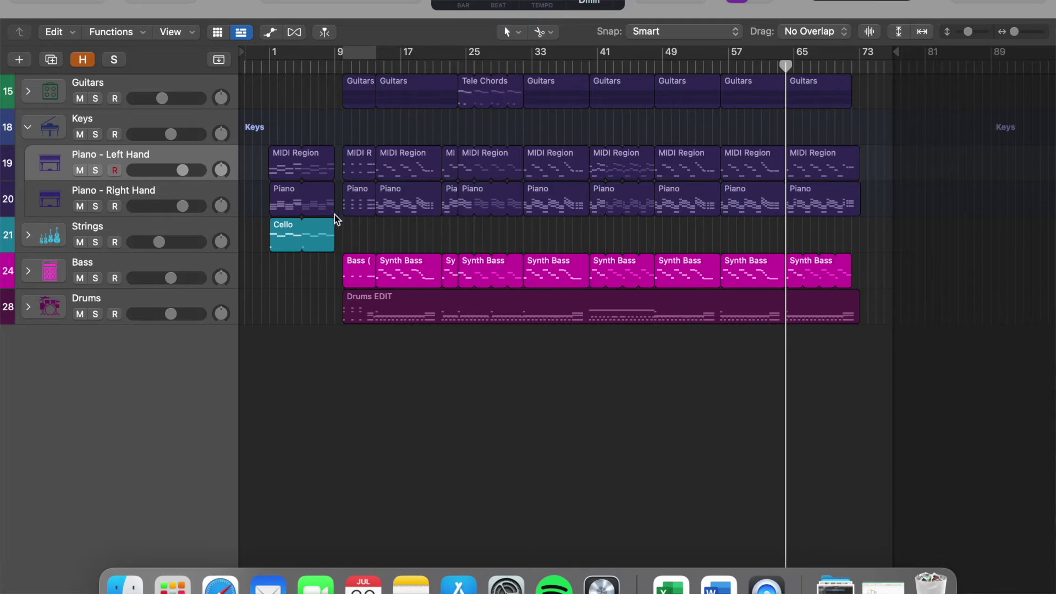
Open the Right Hand piano region and raise the lowest notes of bars 1–4 to velocity 100
{"action": "double_click", "coordinate": [283, 206]}
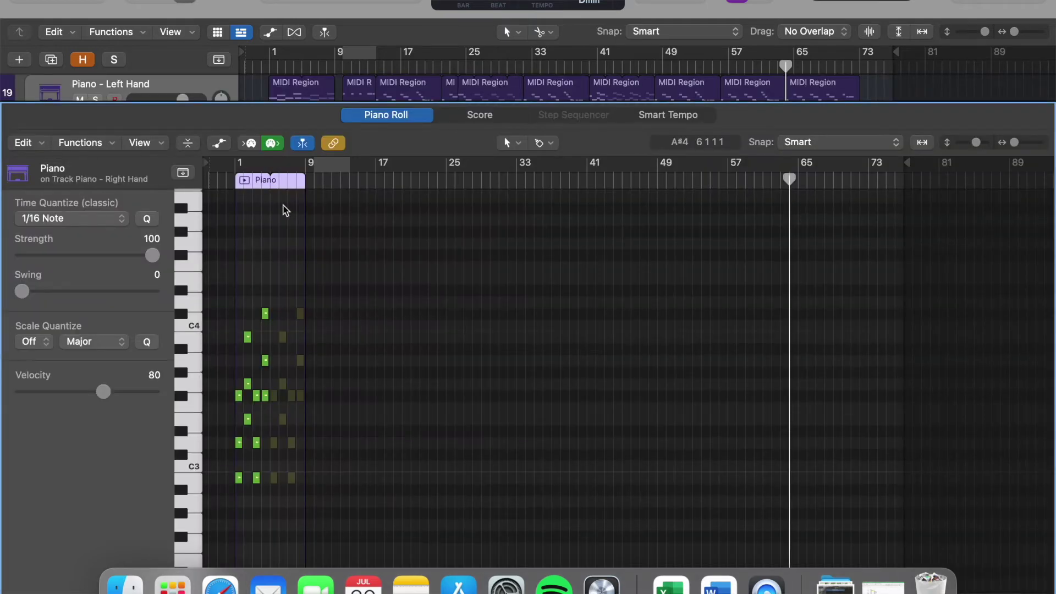
{"action": "scroll", "coordinate": [283, 209], "scroll_direction": "up", "scroll_amount": 5}
{"action": "scroll", "coordinate": [283, 209], "scroll_direction": "left", "scroll_amount": 10}
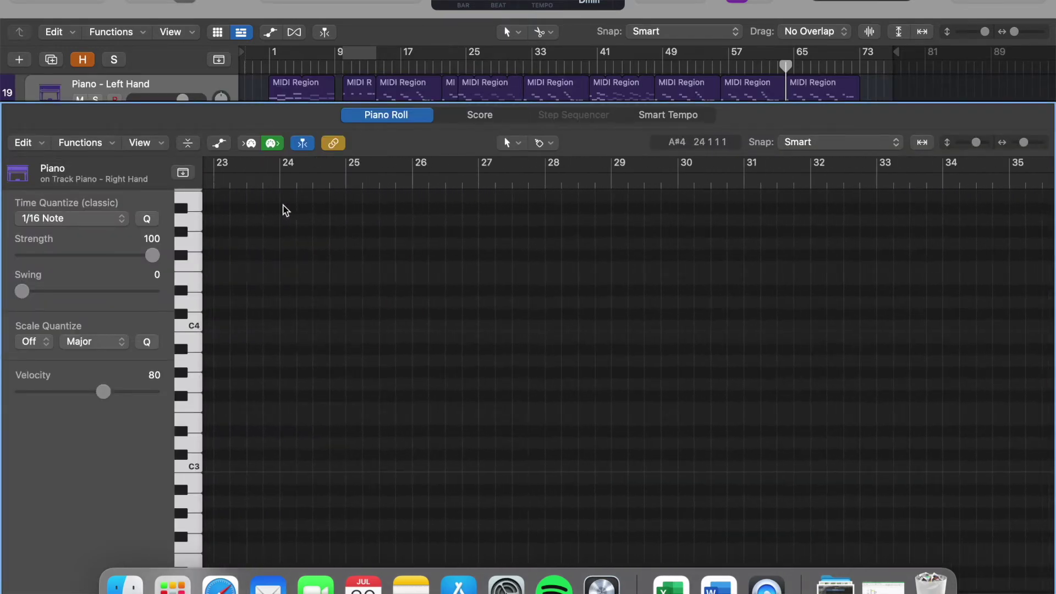
{"action": "scroll", "coordinate": [285, 211], "scroll_direction": "left", "scroll_amount": 15}
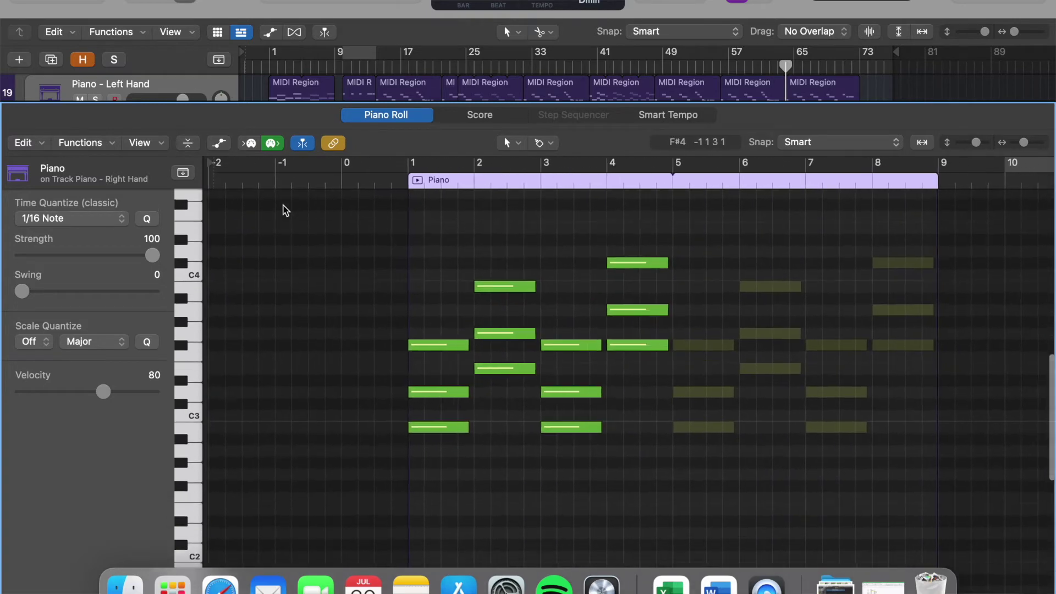
{"action": "scroll", "coordinate": [286, 212], "scroll_direction": "right", "scroll_amount": 1}
{"action": "mouse_move", "coordinate": [441, 392]}
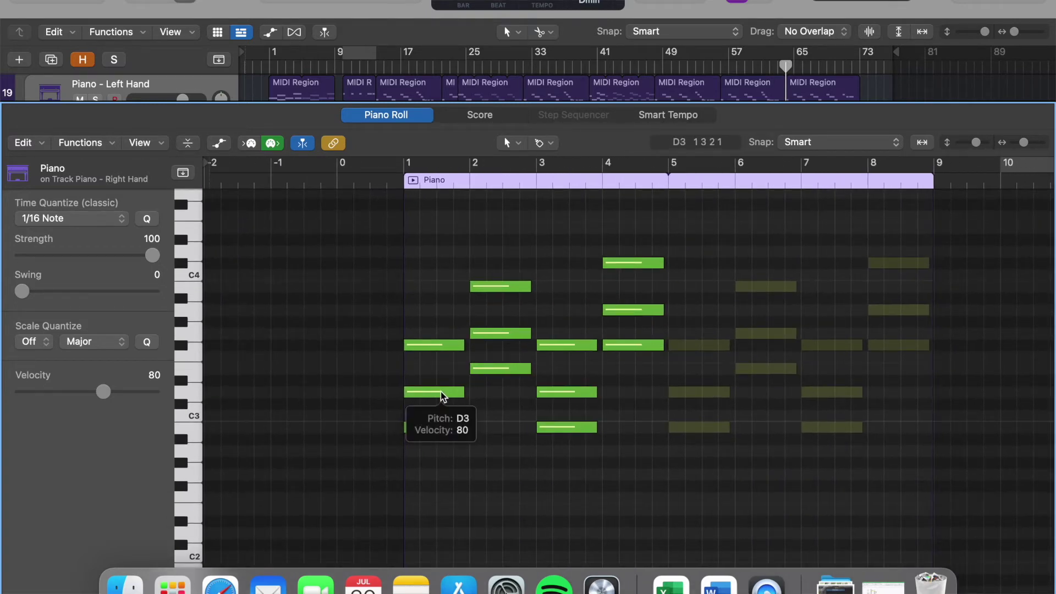
{"action": "left_click", "coordinate": [447, 428]}
{"action": "left_click", "coordinate": [523, 369], "text": "shift"}
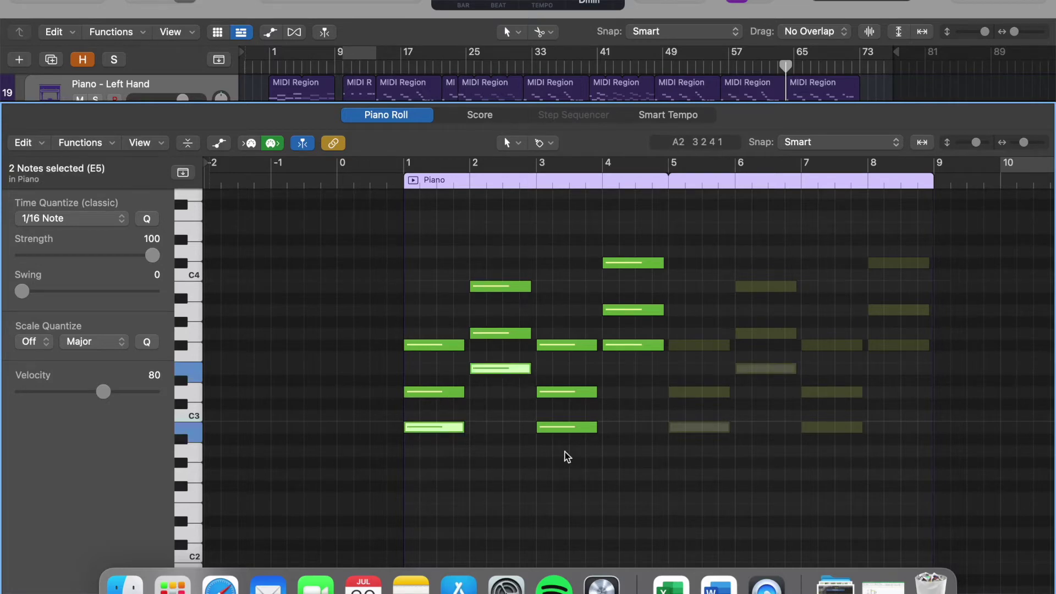
{"action": "left_click", "coordinate": [578, 427], "text": "shift"}
{"action": "left_click", "coordinate": [651, 347], "text": "shift"}
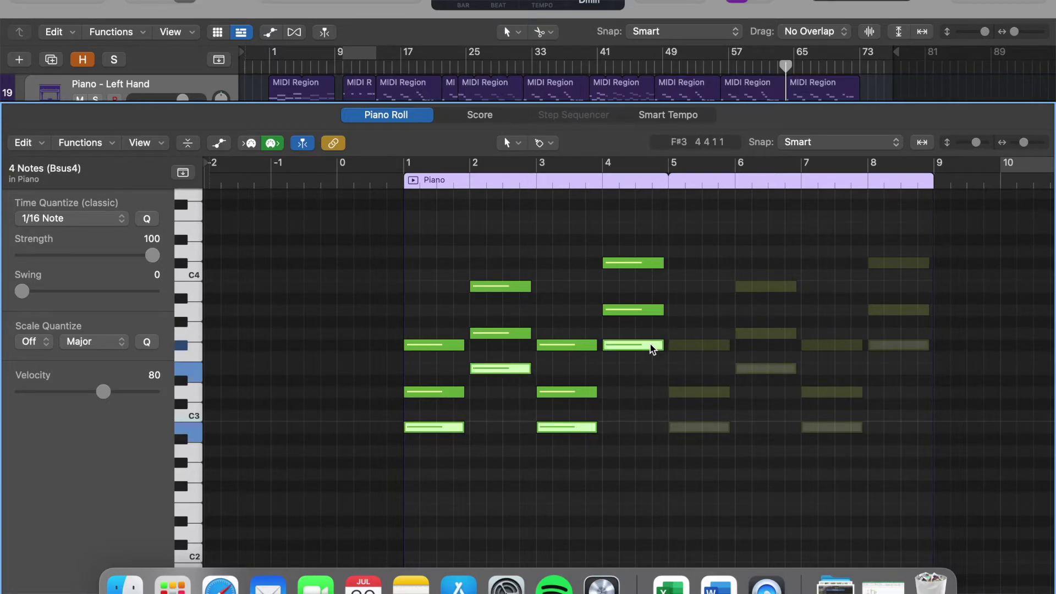
{"action": "left_click_drag", "start_coordinate": [104, 393], "coordinate": [129, 398]}
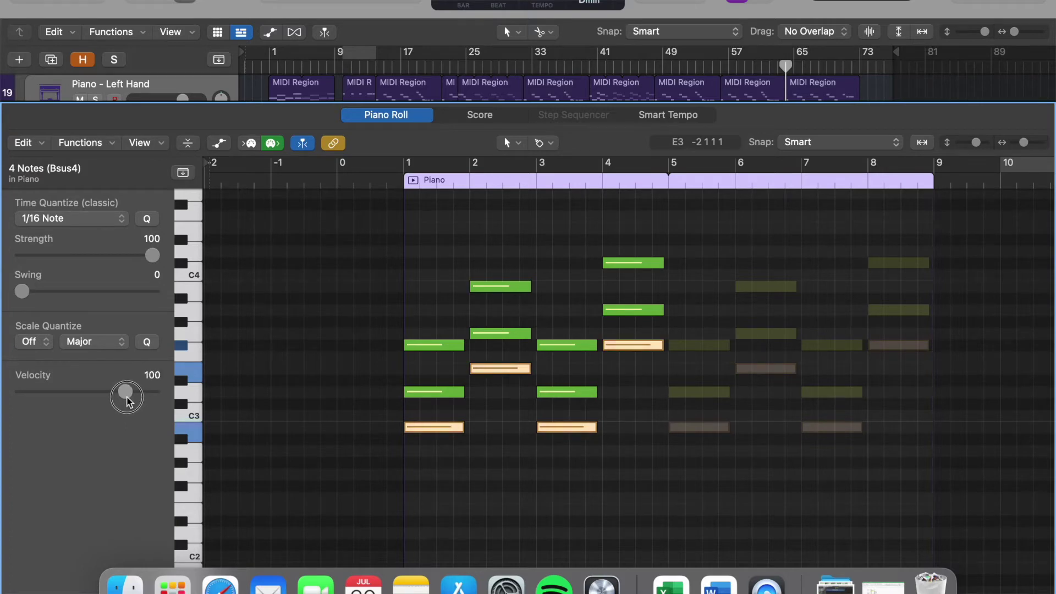
Select the upper right-hand notes in bars 1–4 and adjust their velocity
{"action": "left_click", "coordinate": [482, 500]}
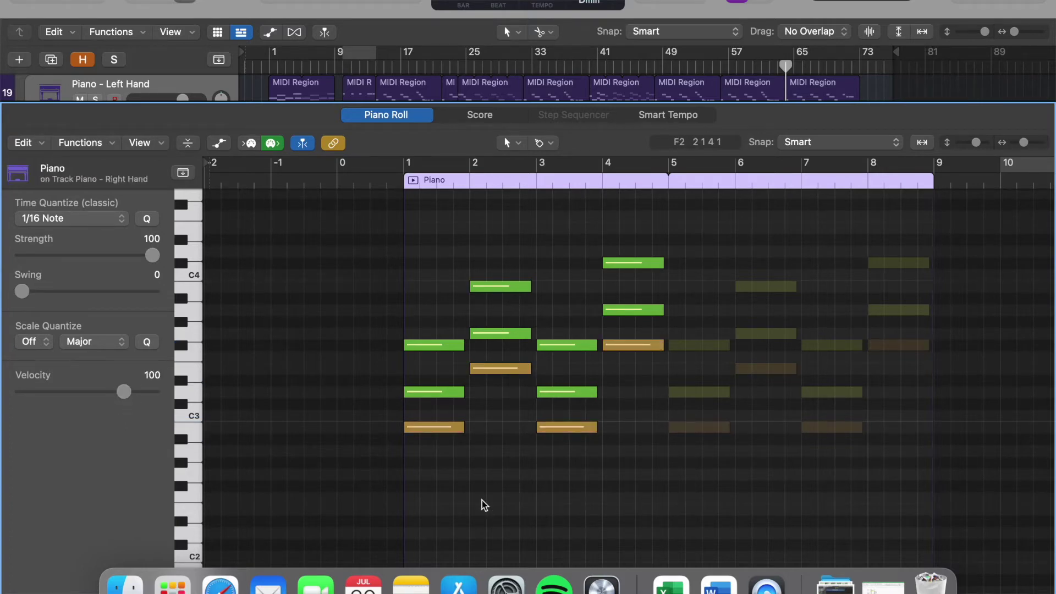
{"action": "left_click", "coordinate": [438, 345]}
{"action": "left_click", "coordinate": [501, 286], "text": "shift"}
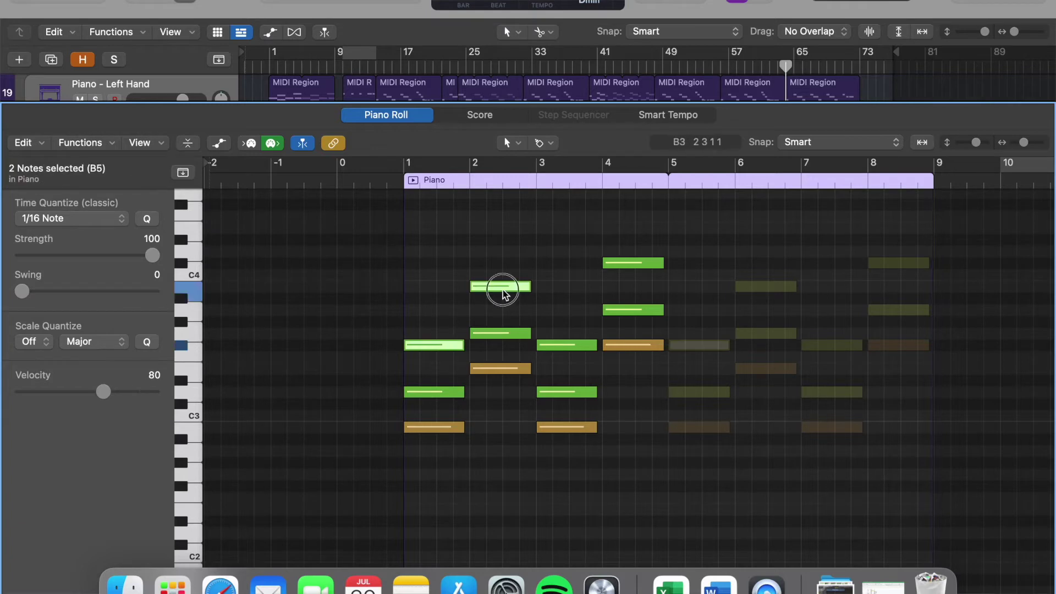
{"action": "left_click", "coordinate": [632, 263], "text": "shift"}
{"action": "left_click", "coordinate": [581, 343], "text": "shift"}
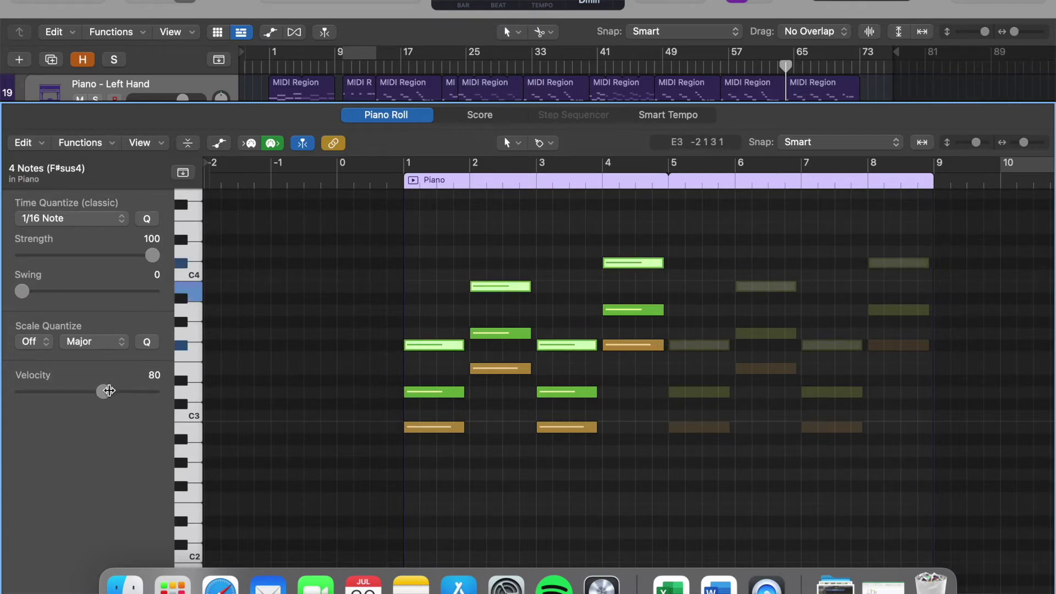
{"action": "left_click_drag", "start_coordinate": [102, 392], "coordinate": [100, 390]}
Check the velocities of individual notes in bars 1–4, including the D3 notes
{"action": "left_click", "coordinate": [454, 406]}
{"action": "left_click", "coordinate": [453, 392]}
{"action": "left_click", "coordinate": [507, 334]}
{"action": "left_click", "coordinate": [575, 393]}
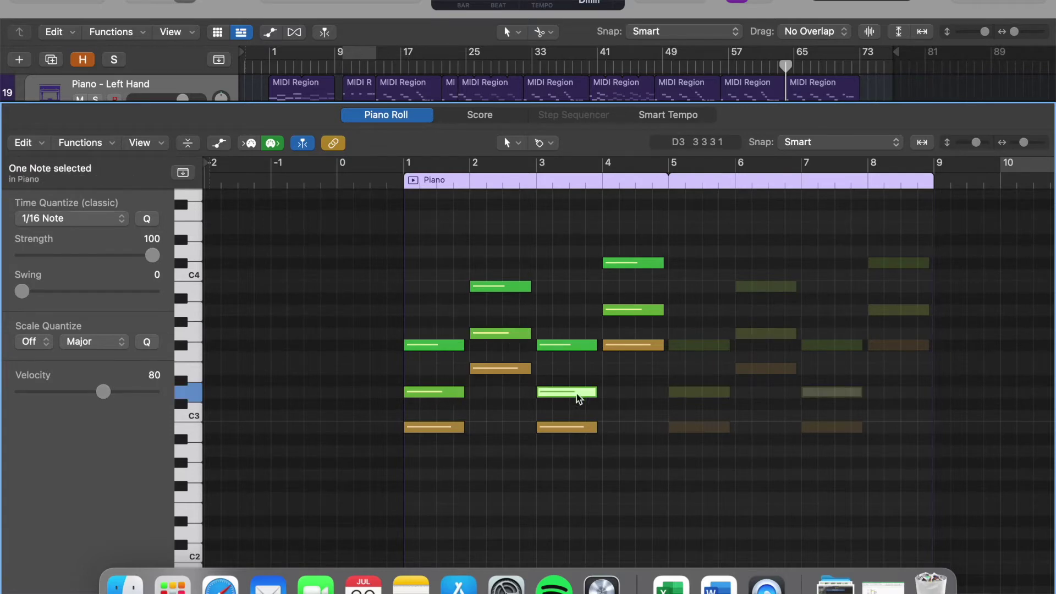
{"action": "left_click", "coordinate": [648, 312]}
{"action": "left_click", "coordinate": [645, 343]}
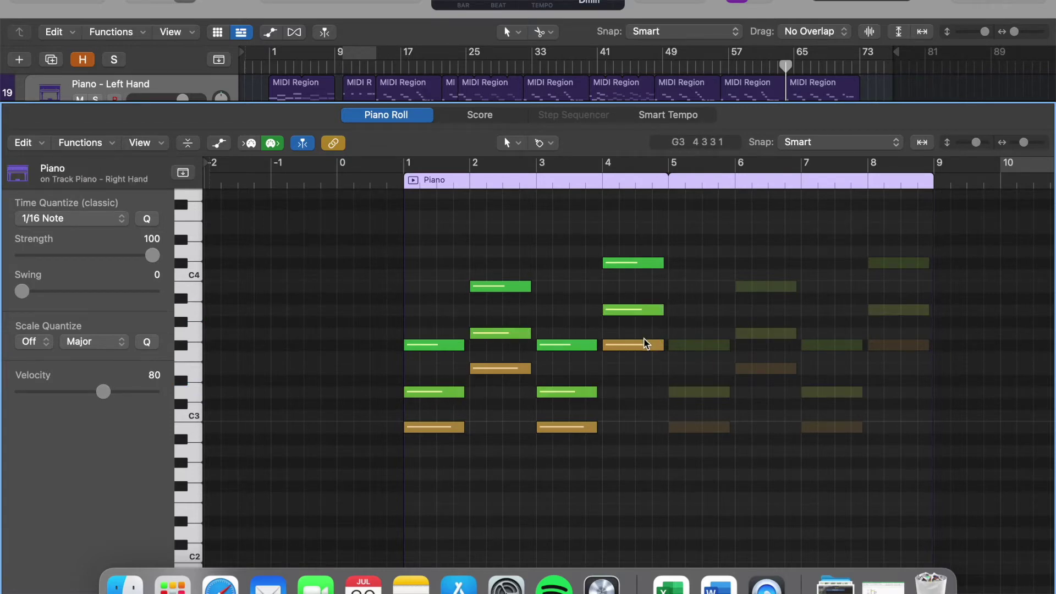
{"action": "mouse_move", "coordinate": [645, 343]}
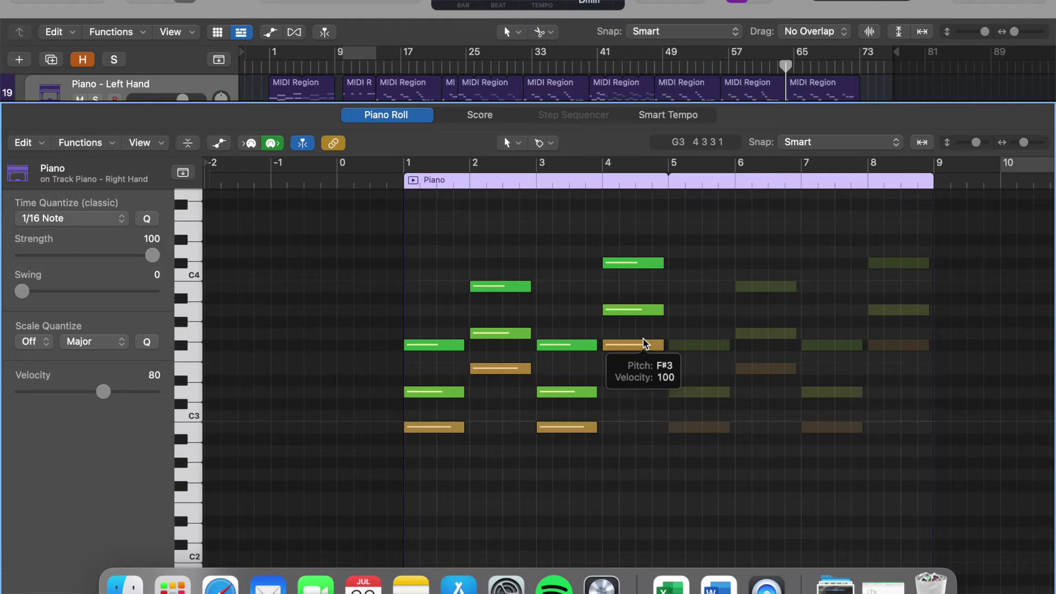
Open the Left Hand piano region and lower the bottom notes of bars 1–4 to about velocity 65
{"action": "left_click", "coordinate": [380, 116]}
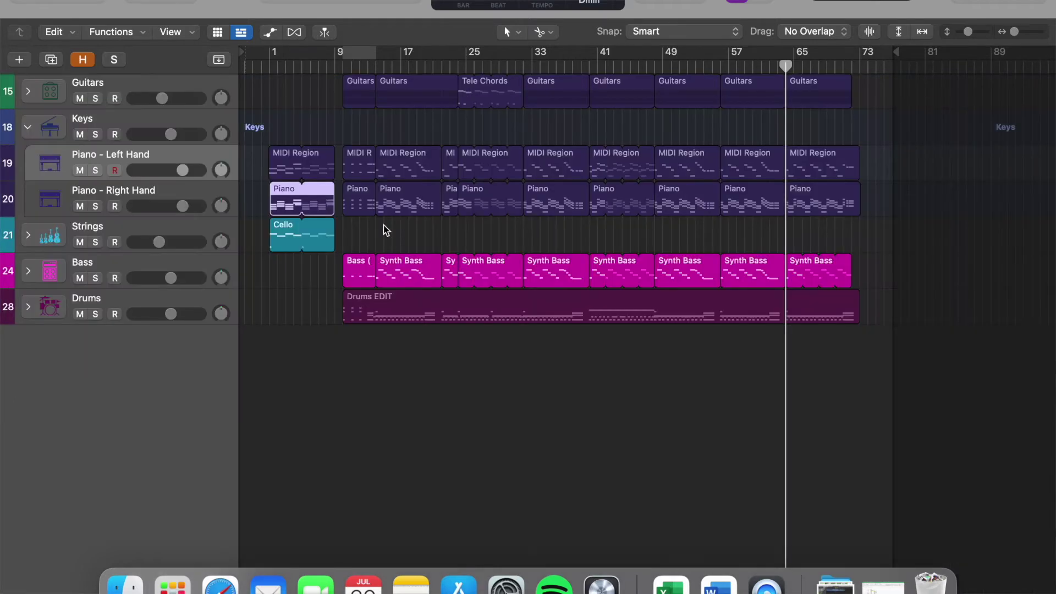
{"action": "double_click", "coordinate": [297, 176]}
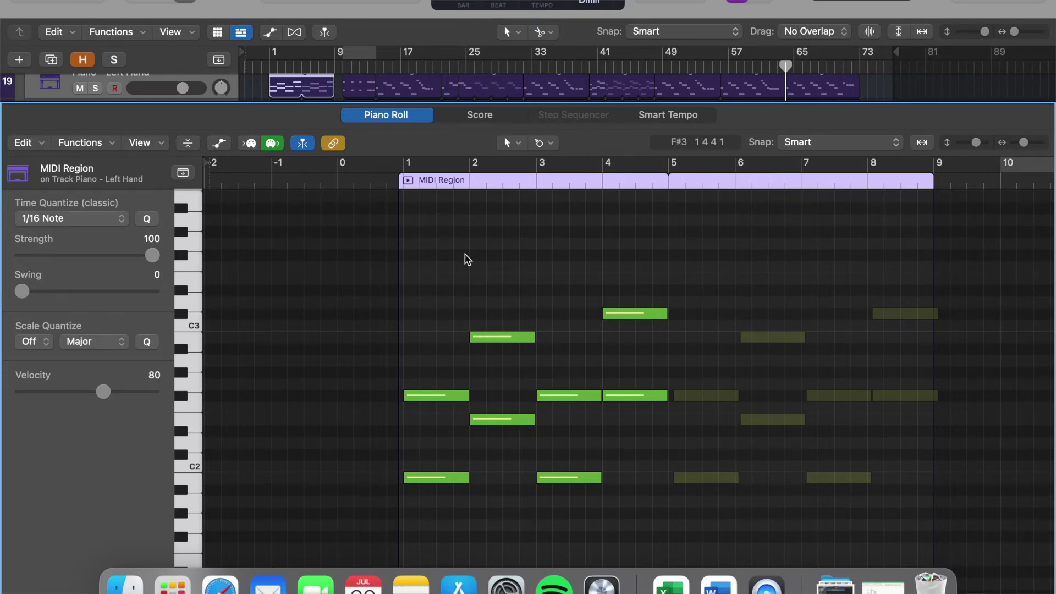
{"action": "left_click", "coordinate": [438, 478]}
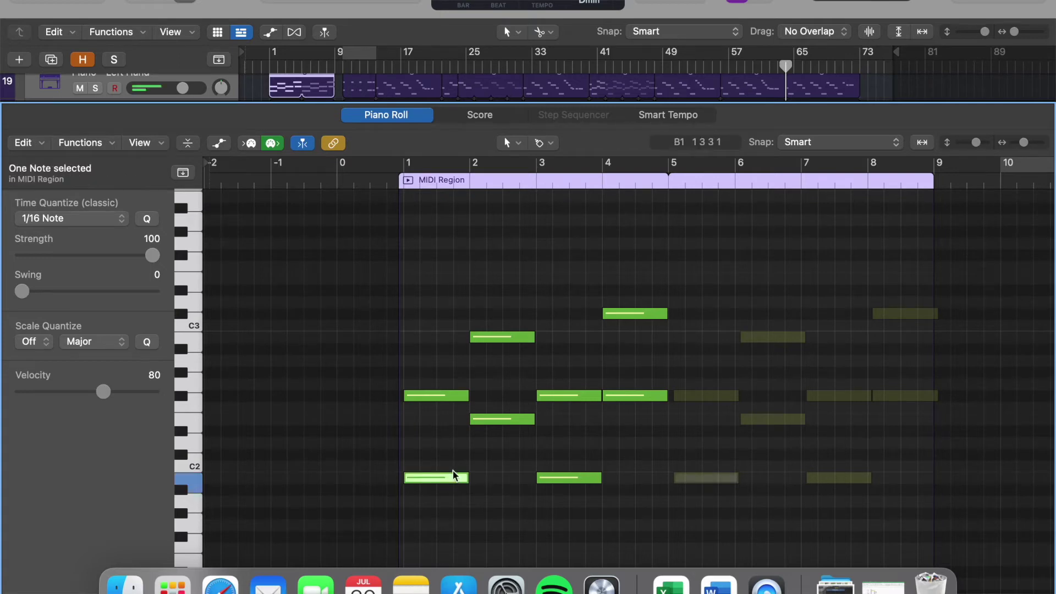
{"action": "left_click", "coordinate": [518, 421], "text": "shift"}
{"action": "left_click", "coordinate": [583, 478], "text": "shift"}
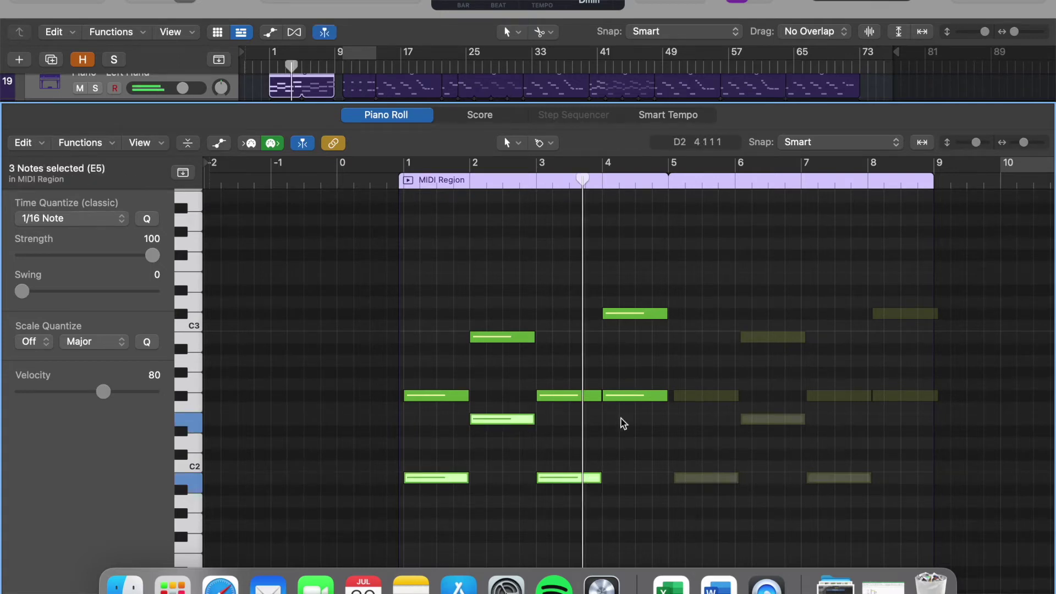
{"action": "left_click", "coordinate": [636, 396], "text": "shift"}
{"action": "left_click_drag", "start_coordinate": [104, 391], "coordinate": [87, 392]}
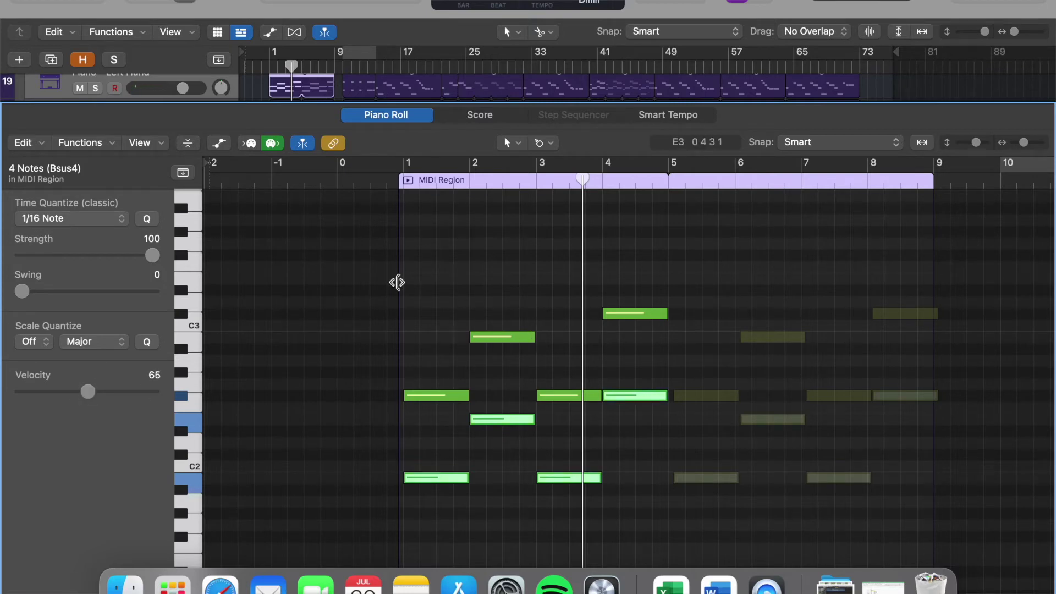
{"action": "left_click_drag", "start_coordinate": [396, 280], "coordinate": [506, 405]}
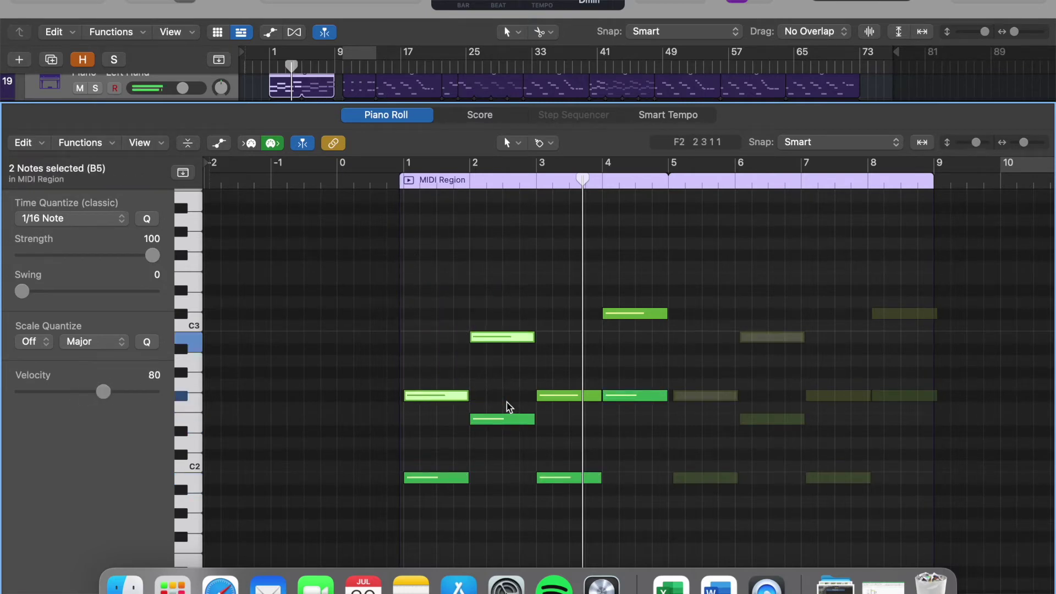
Raise the upper left-hand notes in bars 1–4 to about velocity 95, then reopen the Right Hand region
{"action": "left_click", "coordinate": [567, 396], "text": "shift"}
{"action": "left_click", "coordinate": [653, 310], "text": "shift"}
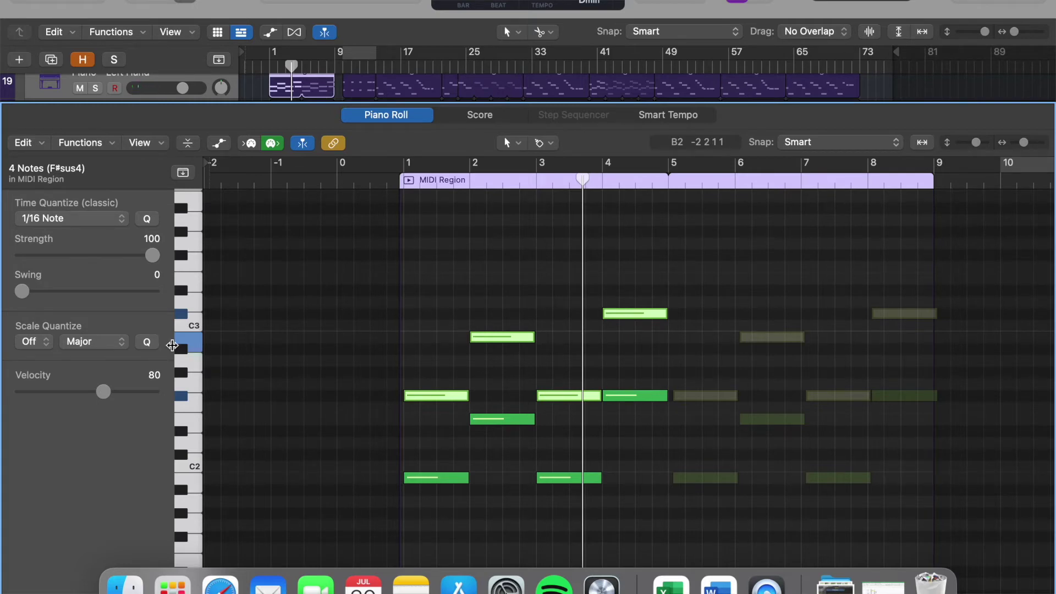
{"action": "left_click_drag", "start_coordinate": [103, 391], "coordinate": [125, 393]}
{"action": "left_click", "coordinate": [453, 274]}
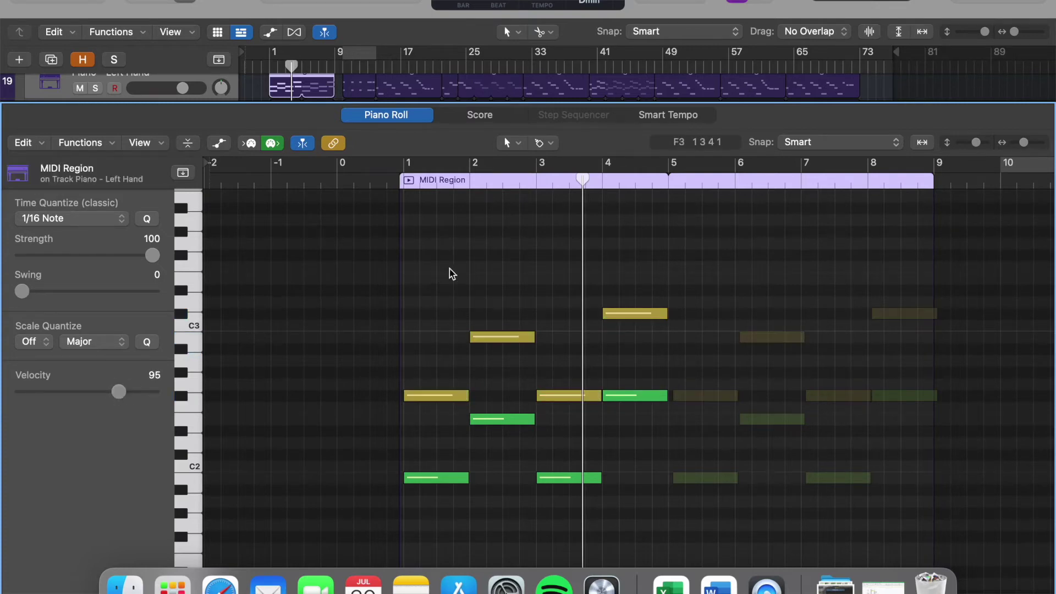
{"action": "left_click", "coordinate": [366, 115]}
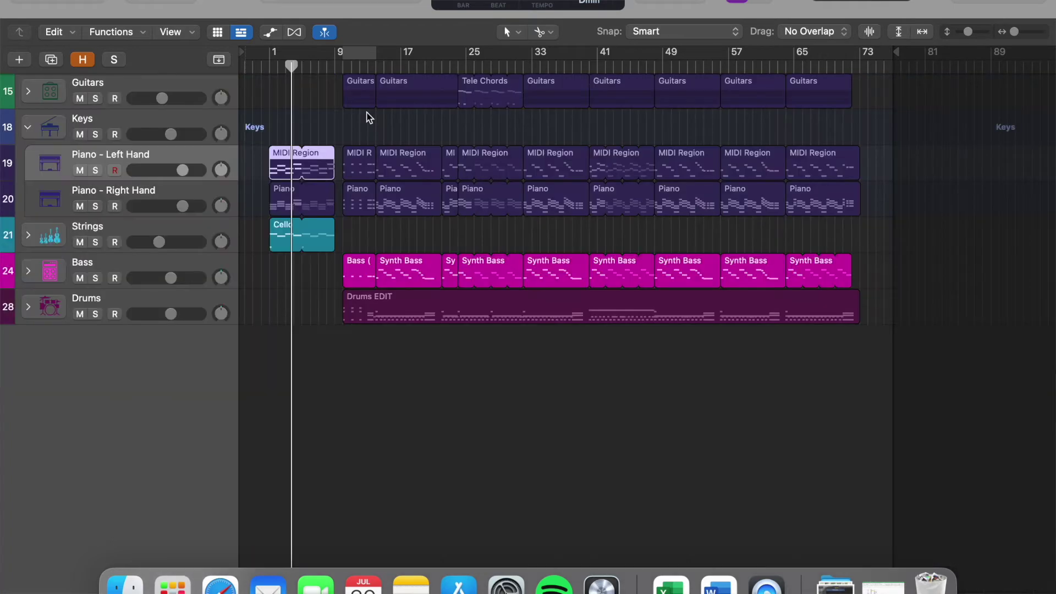
{"action": "double_click", "coordinate": [432, 206]}
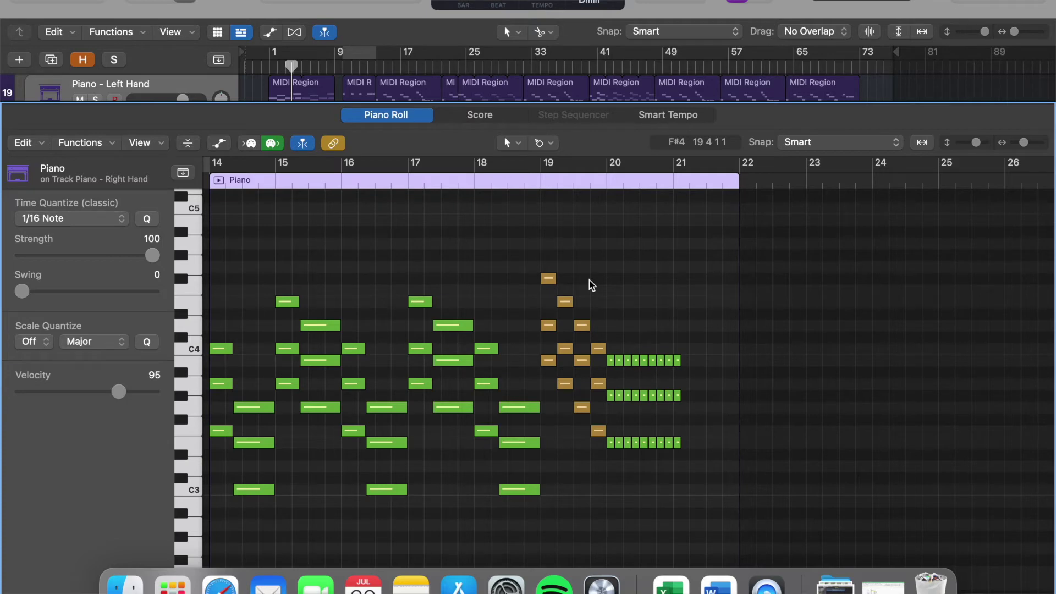
Close the Piano Roll to return to the full track arrangement
{"action": "left_click", "coordinate": [412, 115]}
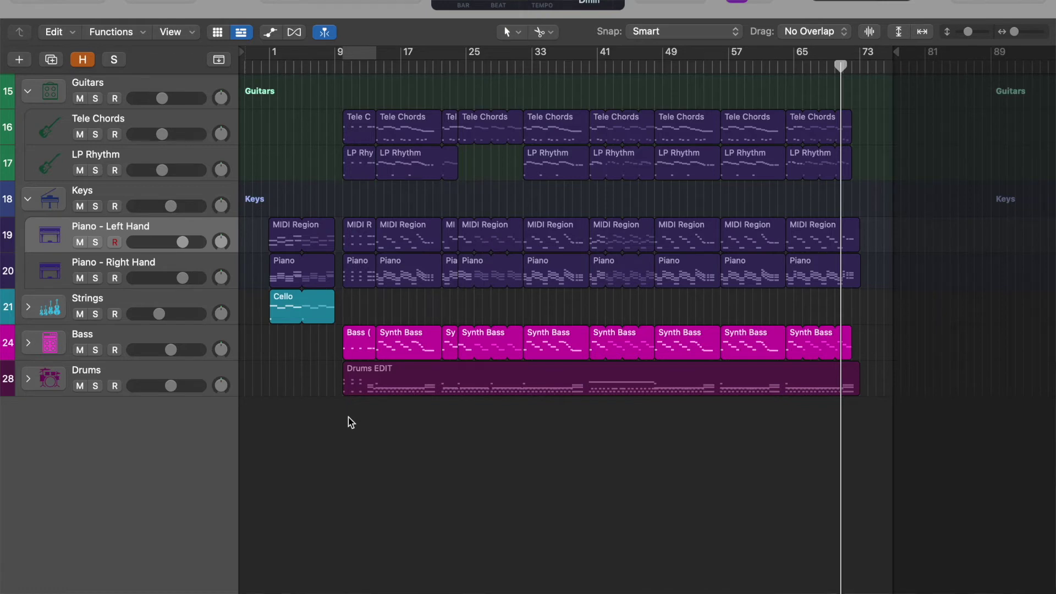
Open all Right Hand piano regions together and work on the three notes at bar 22
{"action": "left_click_drag", "start_coordinate": [262, 265], "coordinate": [875, 288]}
{"action": "double_click", "coordinate": [681, 277]}
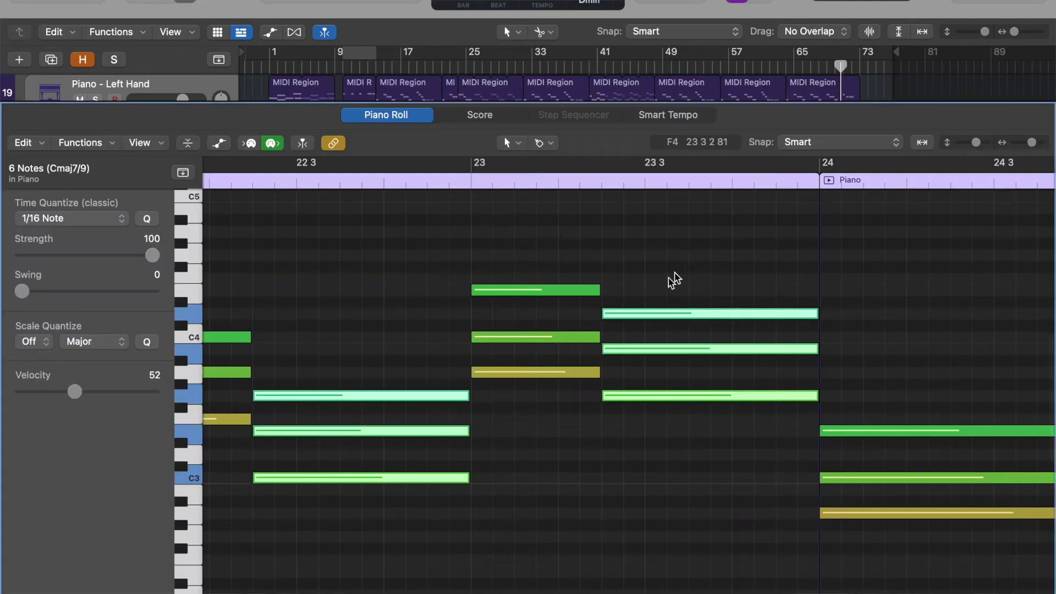
{"action": "scroll", "coordinate": [567, 352], "scroll_direction": "down", "scroll_amount": 5}
{"action": "scroll", "coordinate": [570, 355], "scroll_direction": "down", "scroll_amount": 5}
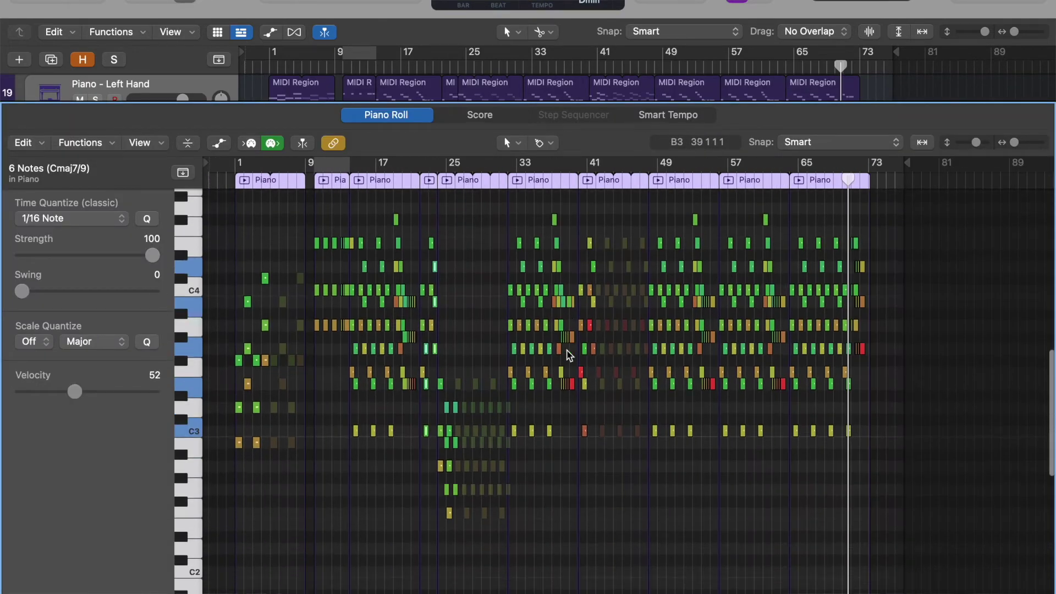
{"action": "scroll", "coordinate": [572, 353], "scroll_direction": "up", "scroll_amount": 1}
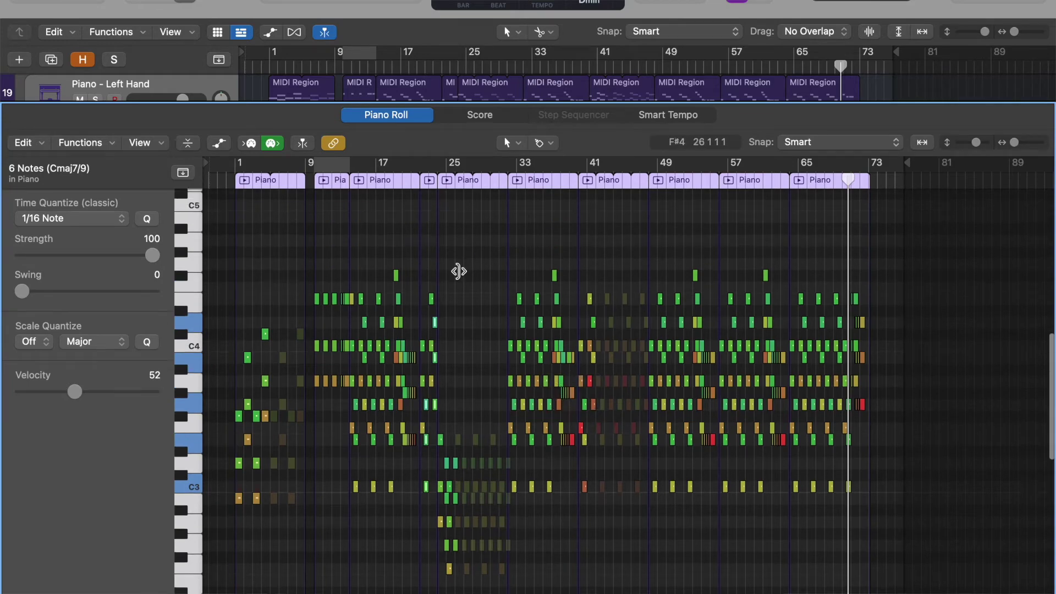
{"action": "key", "text": "z"}
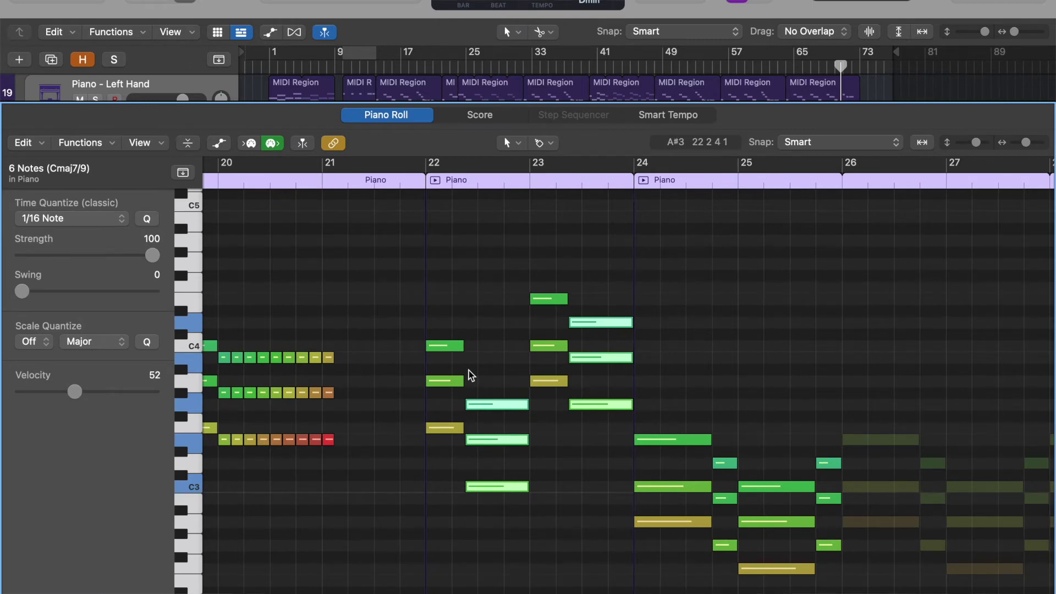
{"action": "left_click_drag", "start_coordinate": [469, 371], "coordinate": [497, 566]}
{"action": "left_click_drag", "start_coordinate": [581, 467], "coordinate": [614, 186]}
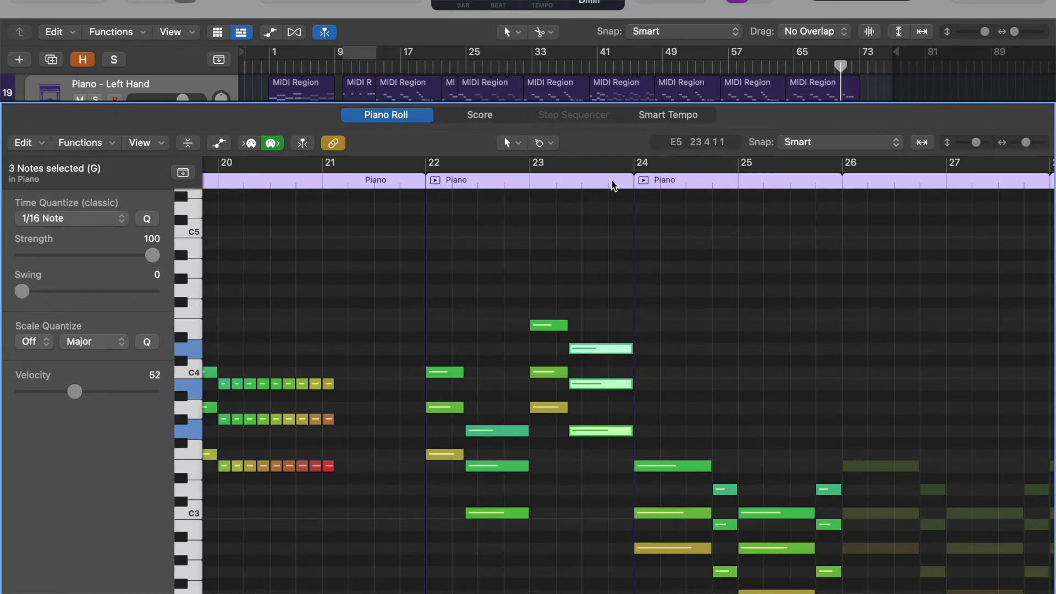
Select every Piano - Left Hand region and open their notes zoomed to fit
{"action": "left_click", "coordinate": [418, 114]}
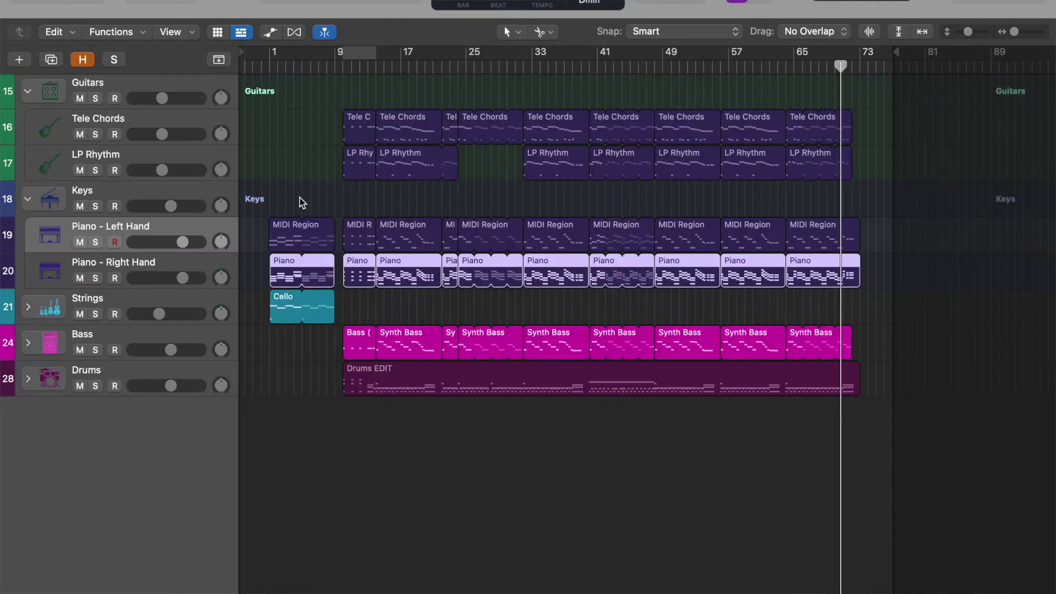
{"action": "left_click_drag", "start_coordinate": [273, 211], "coordinate": [848, 235]}
{"action": "key", "text": "p"}
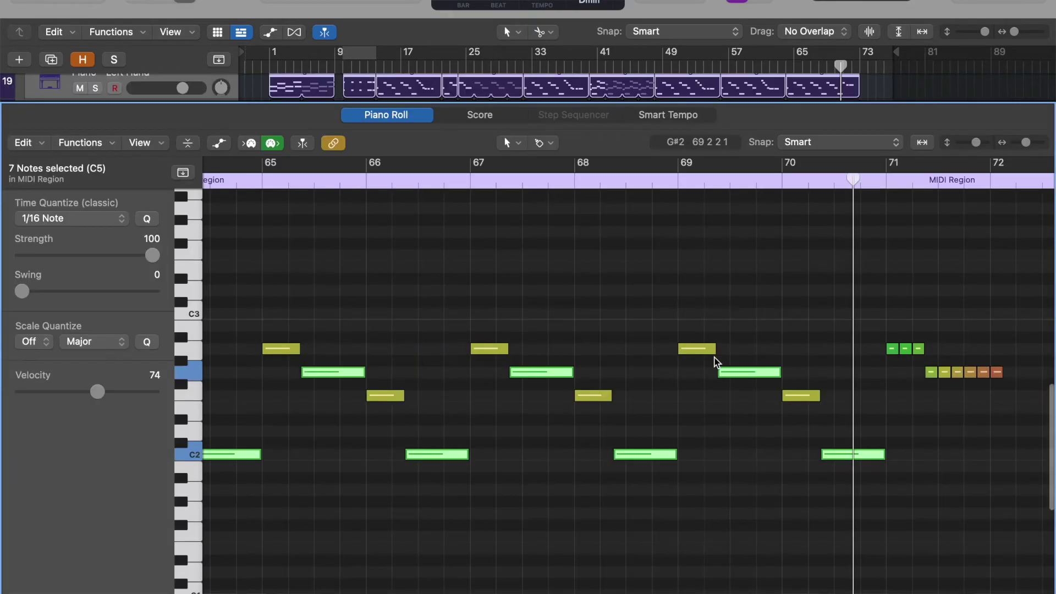
{"action": "key", "text": "z"}
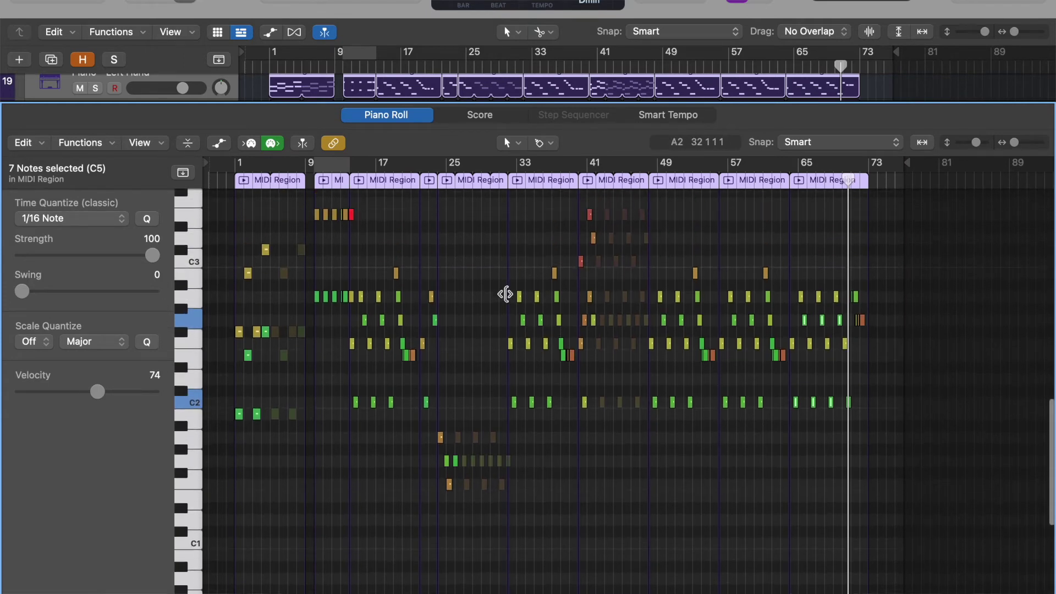
{"action": "scroll", "coordinate": [505, 294], "scroll_direction": "up", "scroll_amount": 5}
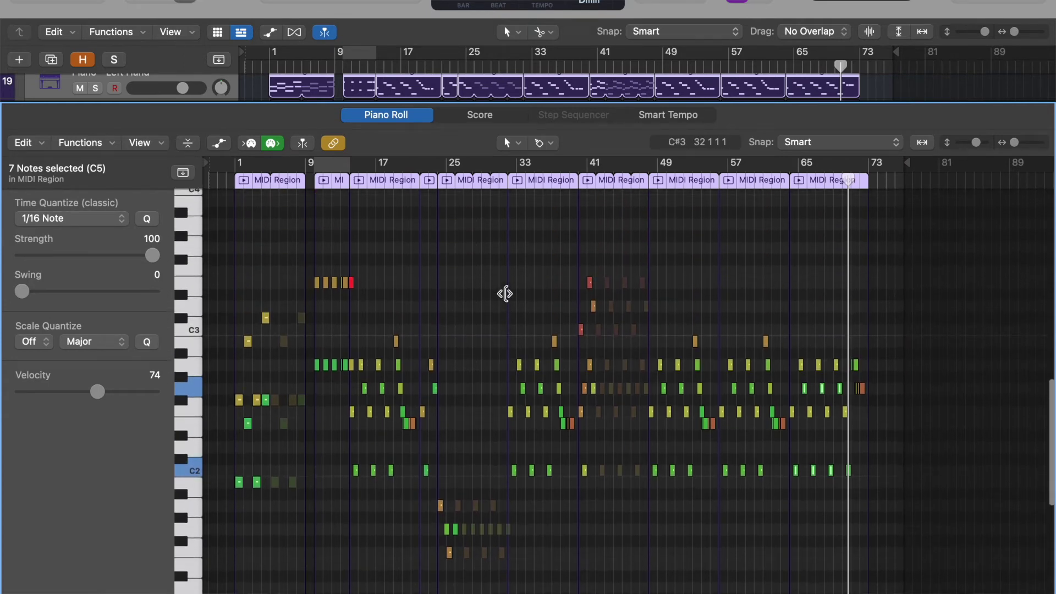
Open all Tele Chords regions, select their 56 low-band notes, then close the editor
{"action": "left_click", "coordinate": [428, 122]}
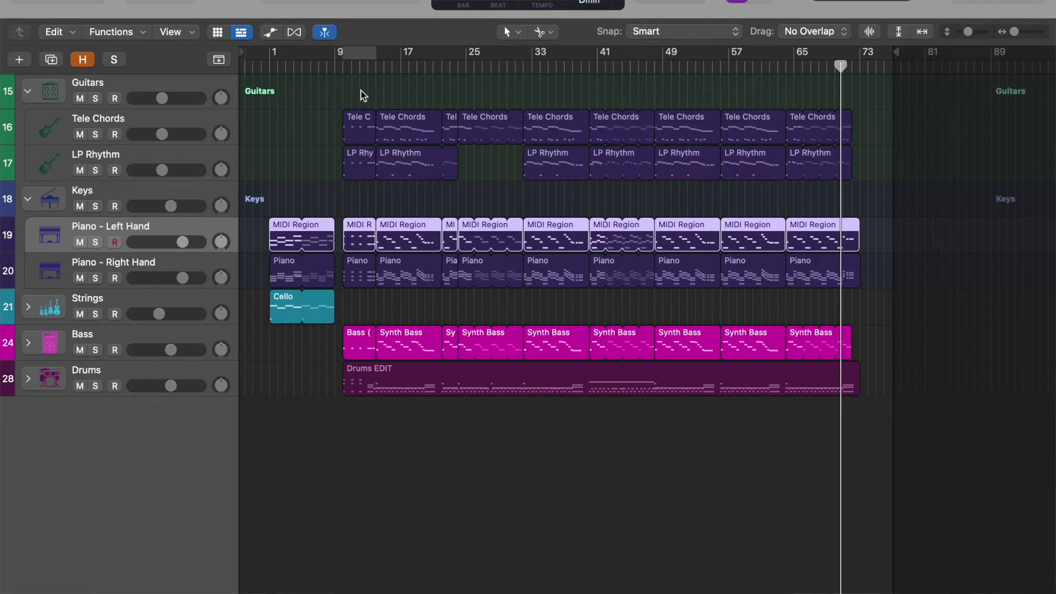
{"action": "left_click_drag", "start_coordinate": [360, 91], "coordinate": [864, 128]}
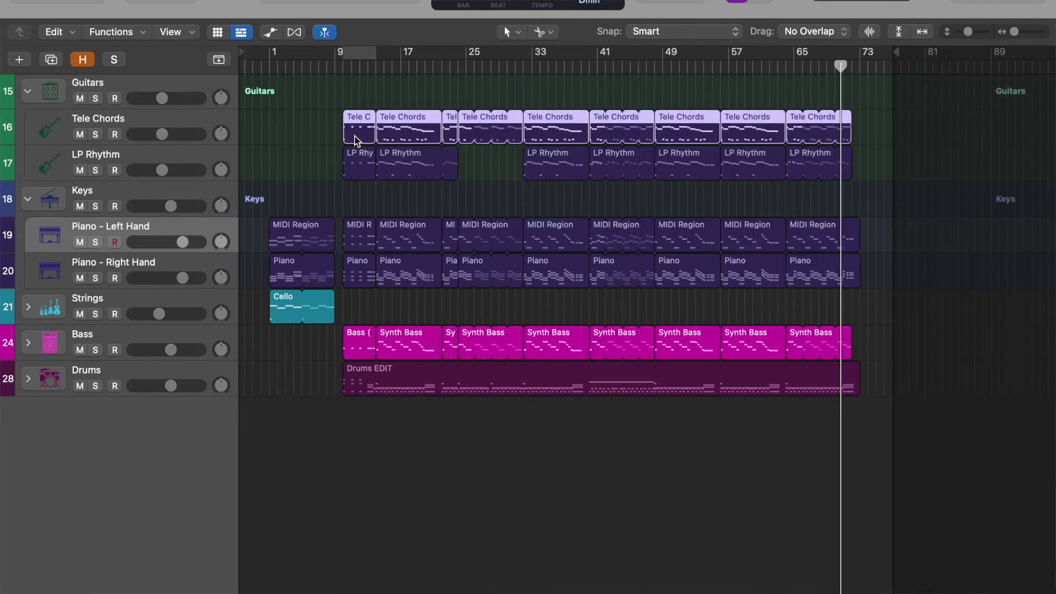
{"action": "double_click", "coordinate": [353, 137]}
{"action": "scroll", "coordinate": [550, 395], "scroll_direction": "up", "scroll_amount": 1}
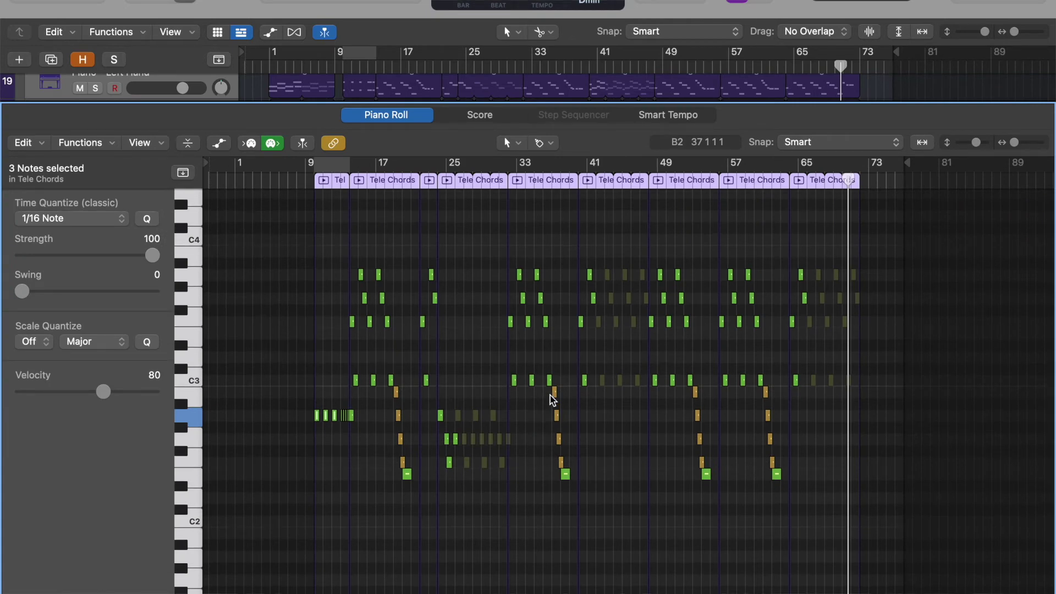
{"action": "scroll", "coordinate": [550, 395], "scroll_direction": "down", "scroll_amount": 15}
{"action": "left_click_drag", "start_coordinate": [897, 452], "coordinate": [262, 319]}
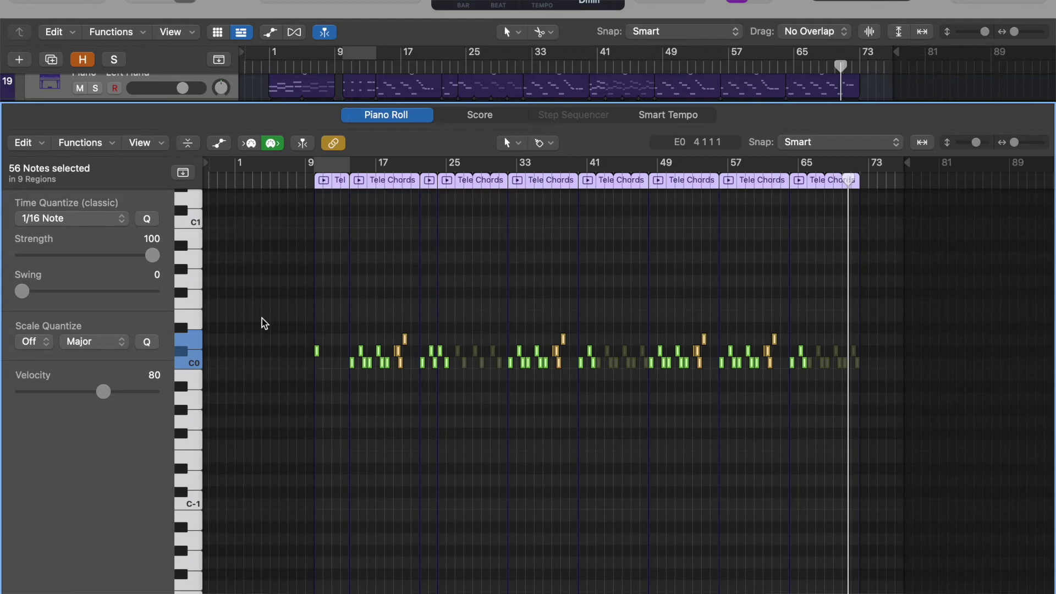
{"action": "left_click", "coordinate": [420, 114]}
{"action": "left_click", "coordinate": [313, 184]}
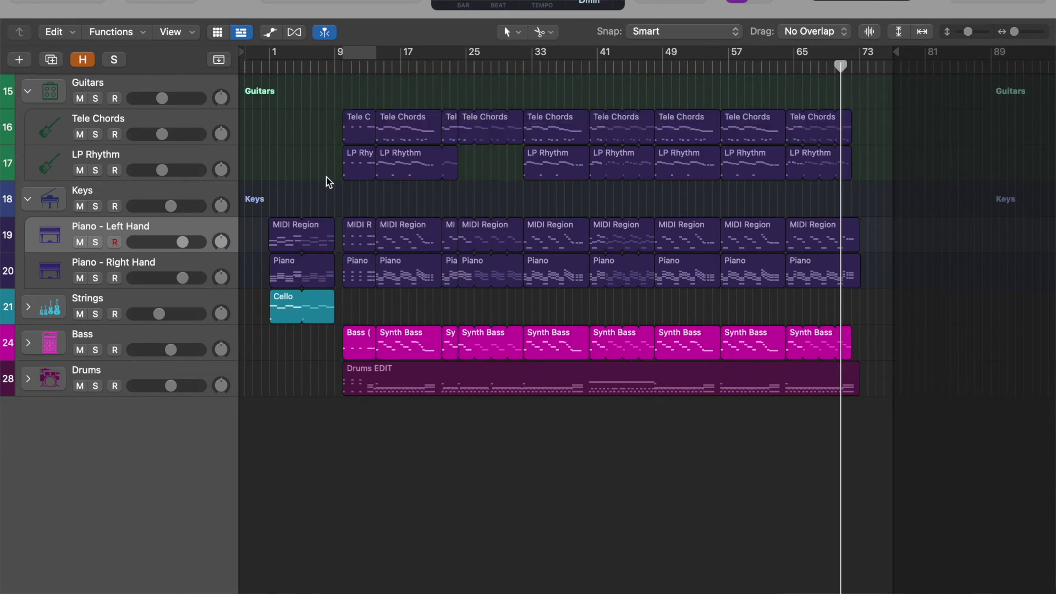
{"action": "left_click_drag", "start_coordinate": [329, 184], "coordinate": [862, 165]}
{"action": "double_click", "coordinate": [536, 168]}
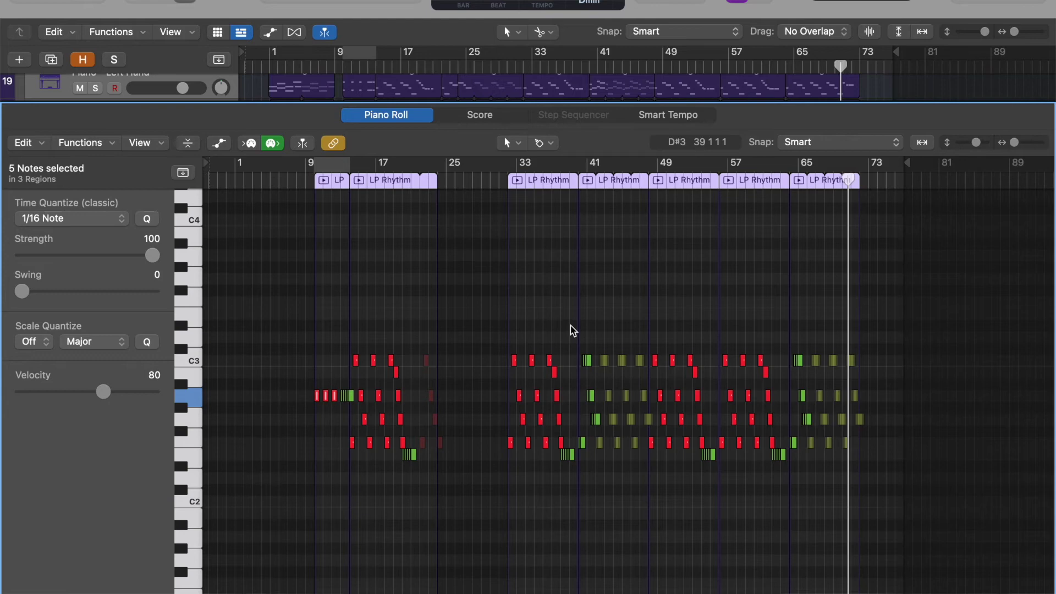
{"action": "key", "text": "super+Right"}
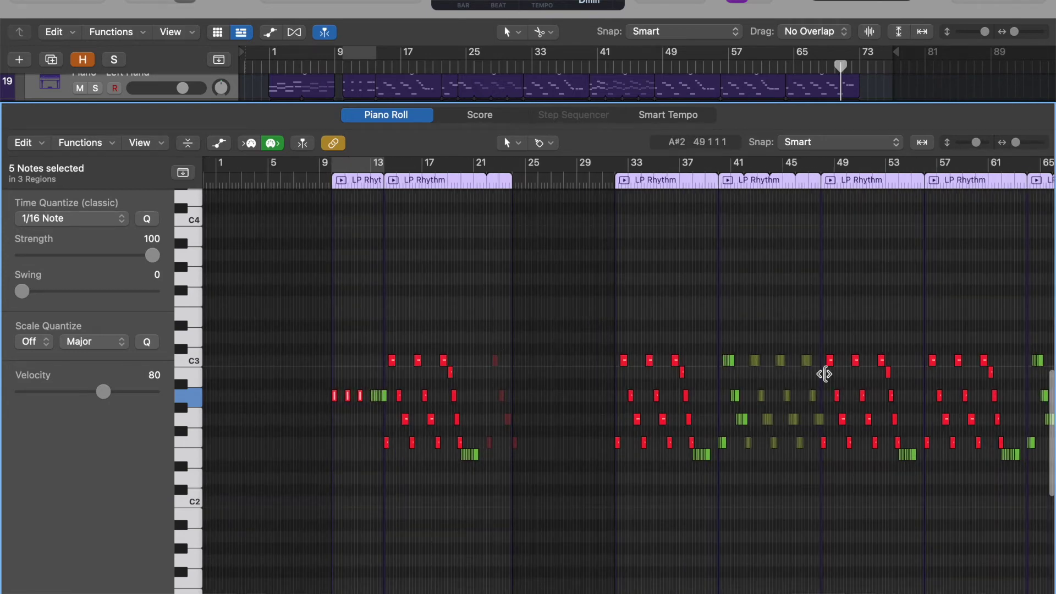
{"action": "scroll", "coordinate": [914, 306], "scroll_direction": "right", "scroll_amount": 6}
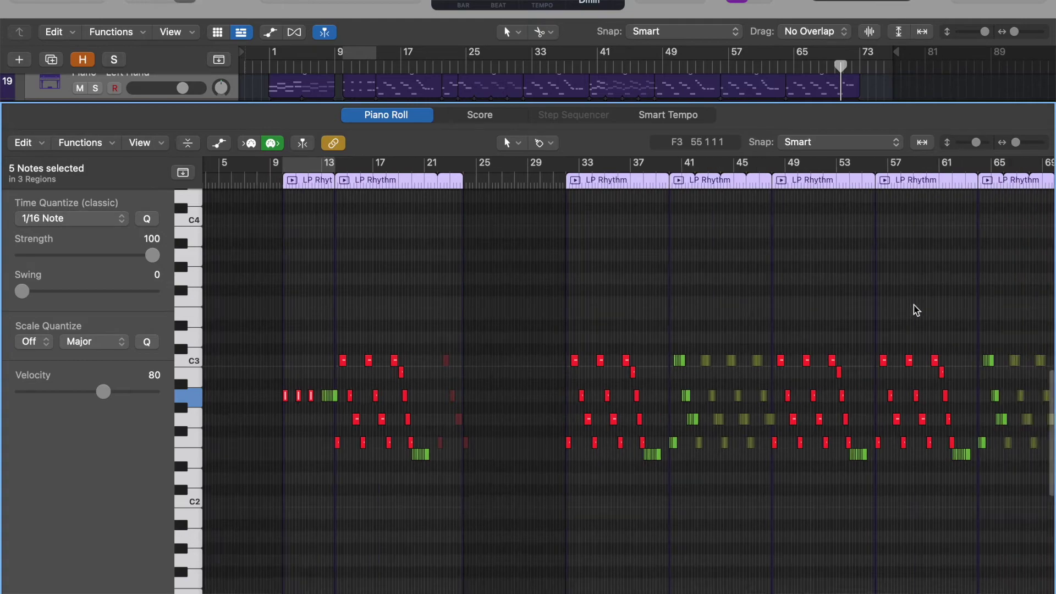
{"action": "key", "text": "super+Right"}
{"action": "key", "text": "super+Right"}
{"action": "key", "text": "super+Right"}
{"action": "key", "text": "super+Right"}
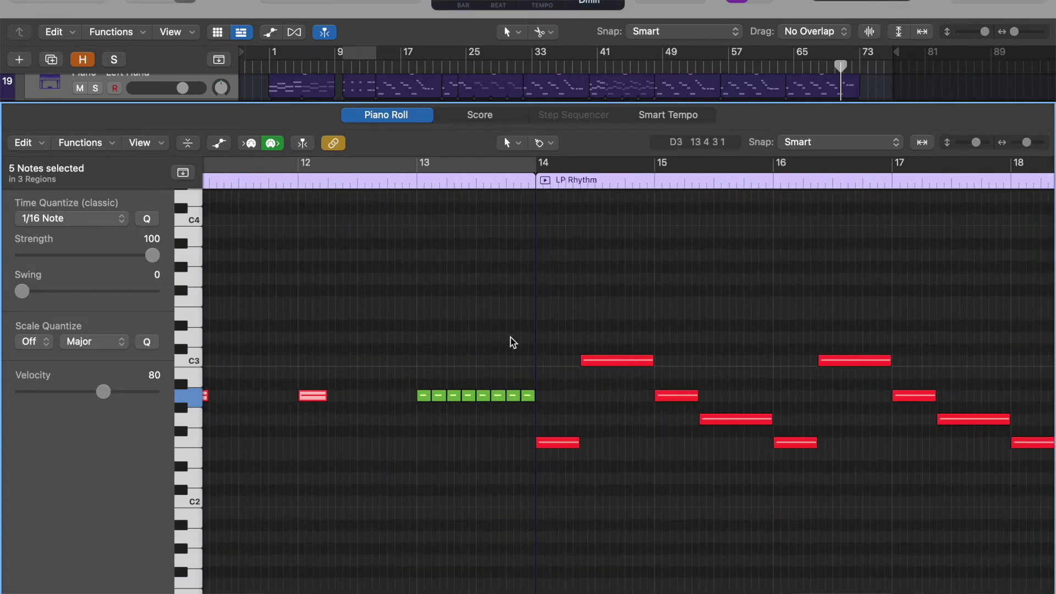
{"action": "scroll", "coordinate": [487, 381], "scroll_direction": "right", "scroll_amount": 5}
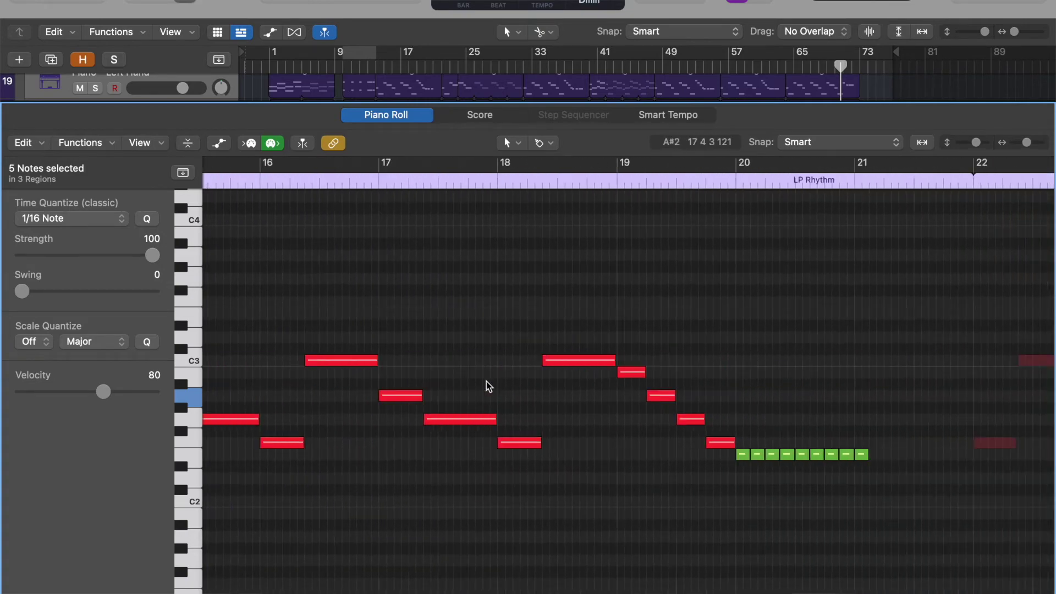
{"action": "scroll", "coordinate": [486, 438], "scroll_direction": "right", "scroll_amount": 5}
{"action": "scroll", "coordinate": [519, 506], "scroll_direction": "left", "scroll_amount": 15}
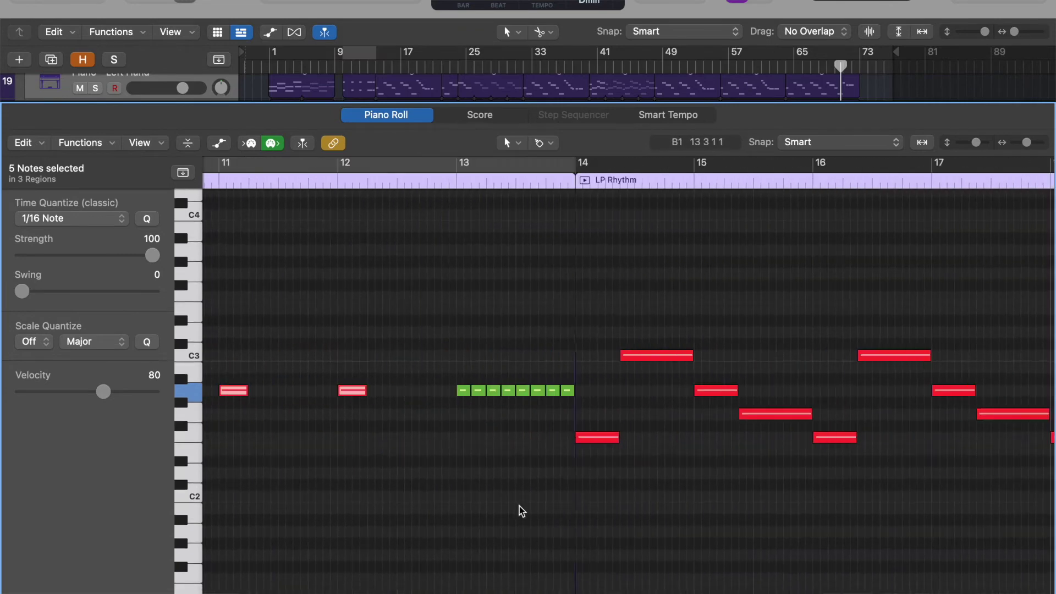
{"action": "key", "text": "super+Left"}
{"action": "key", "text": "super+Left"}
{"action": "key", "text": "super+Left"}
{"action": "key", "text": "super+Left"}
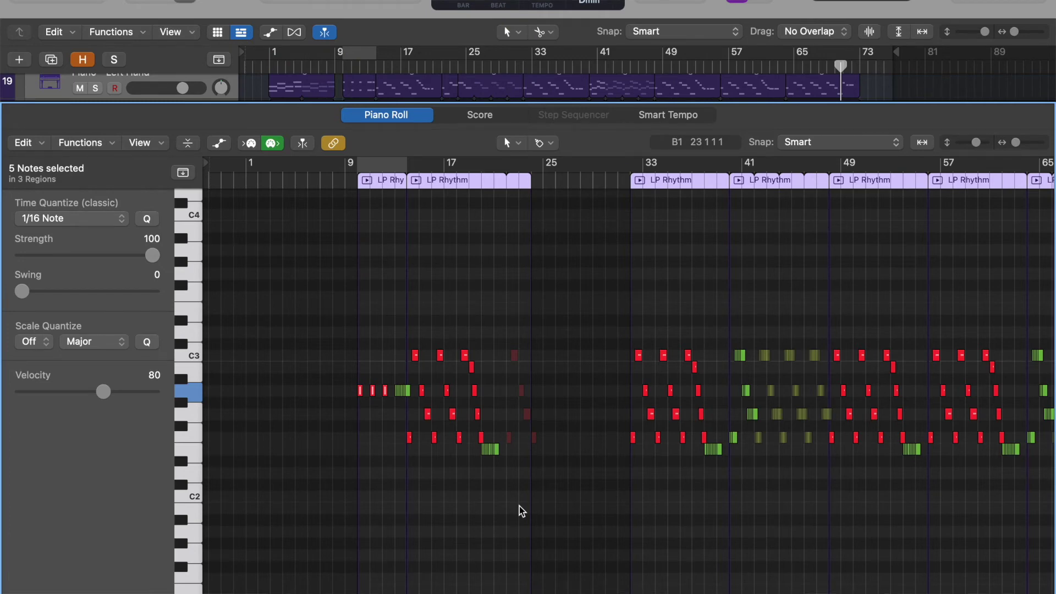
{"action": "key", "text": "super+Right"}
{"action": "key", "text": "super+Right"}
{"action": "key", "text": "super+Right"}
{"action": "key", "text": "super+Right"}
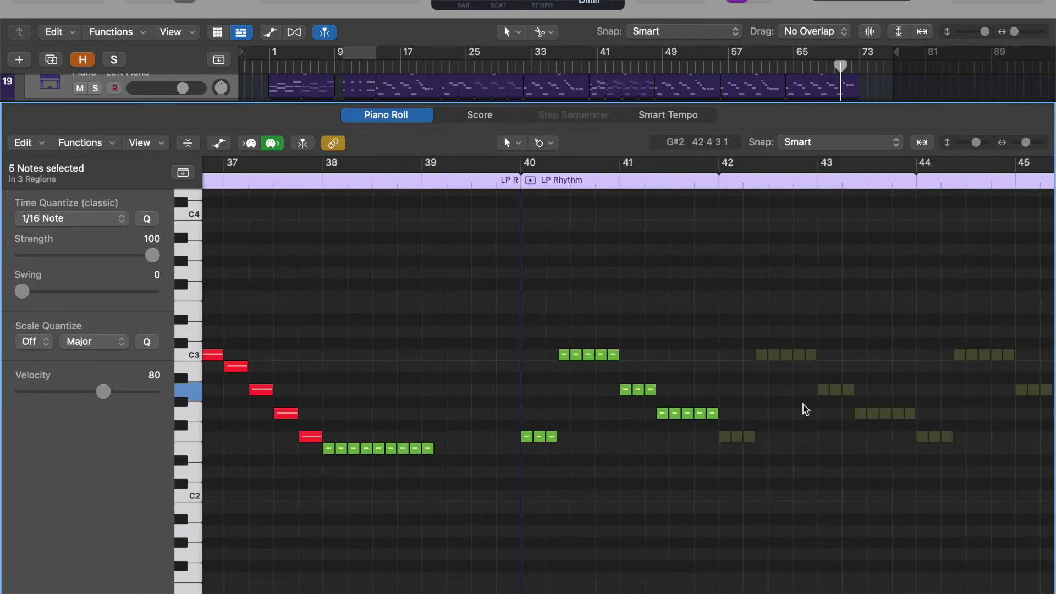
{"action": "key", "text": "super+Right"}
{"action": "key", "text": "super+Right"}
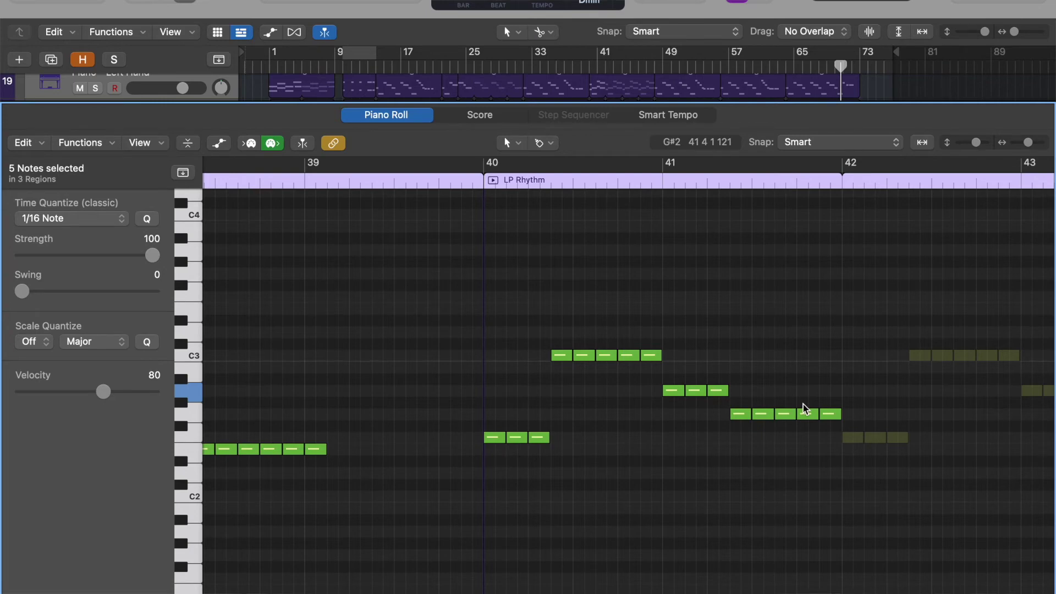
{"action": "left_click_drag", "start_coordinate": [536, 311], "coordinate": [671, 370]}
{"action": "left_click", "coordinate": [671, 370]}
{"action": "left_click", "coordinate": [565, 356]}
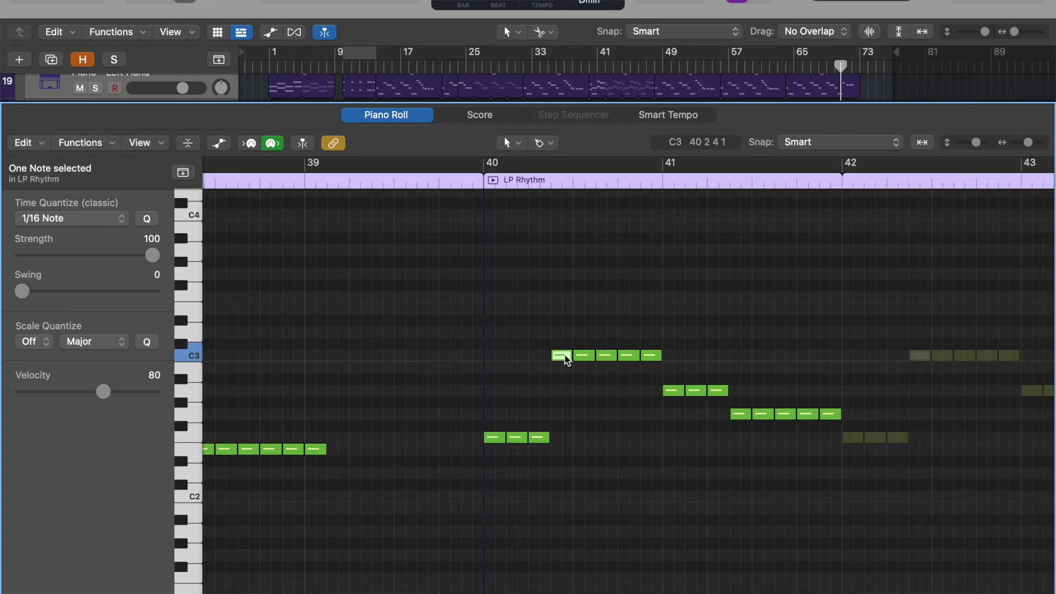
{"action": "mouse_move", "coordinate": [567, 360]}
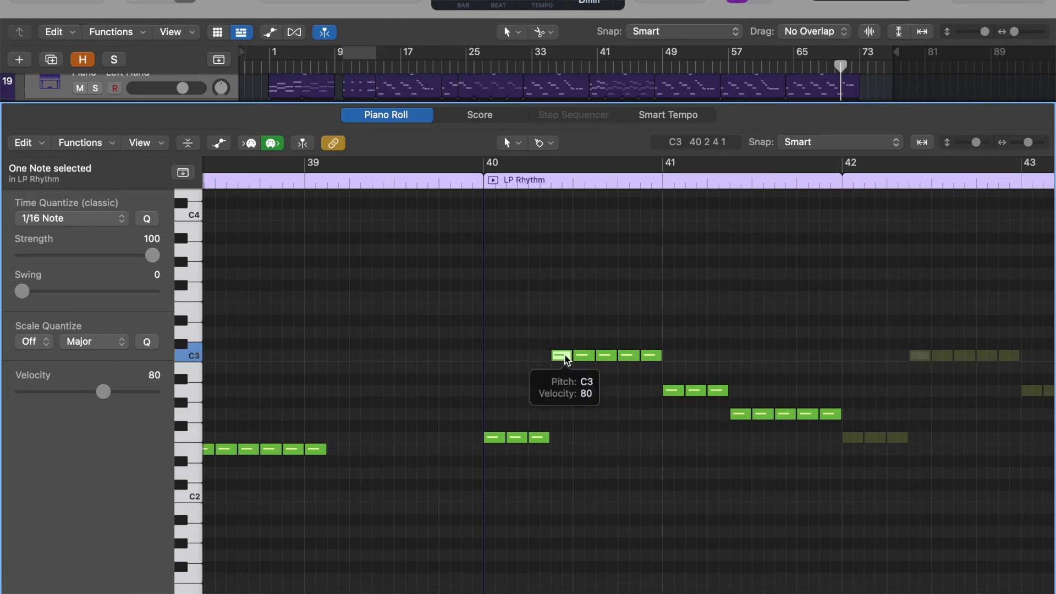
{"action": "left_click", "coordinate": [582, 356]}
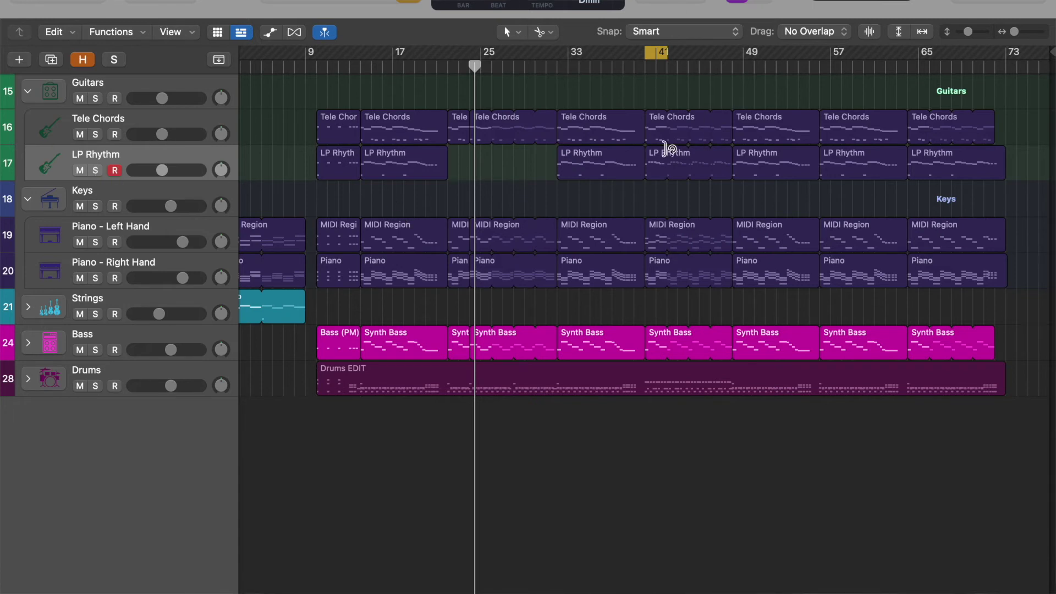
Play the bar-41 LP Rhythm region soloed, then unsolo, stop playback and close the editor
{"action": "double_click", "coordinate": [665, 162]}
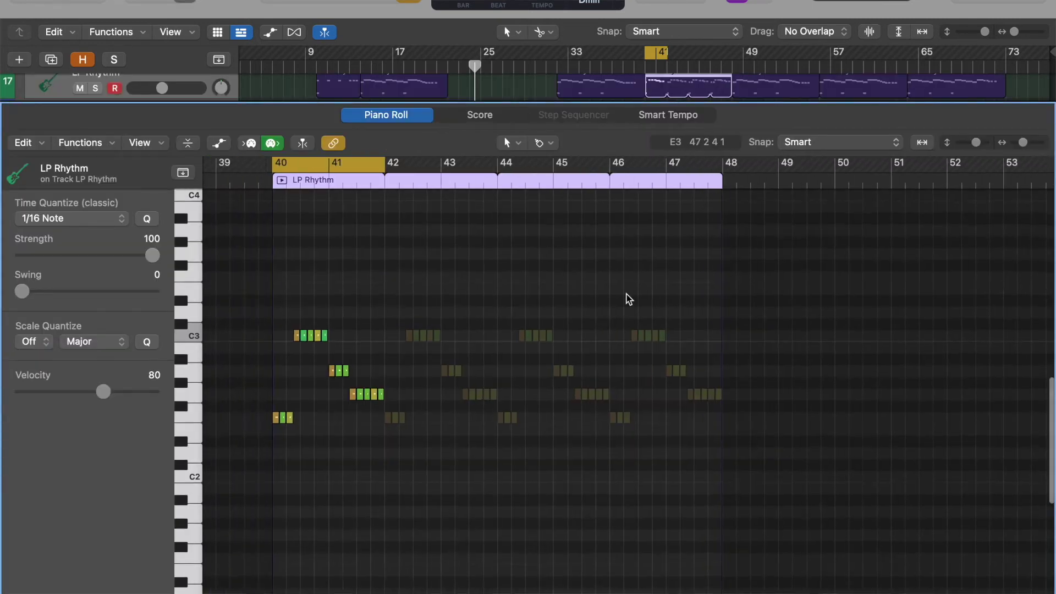
{"action": "key", "text": "space"}
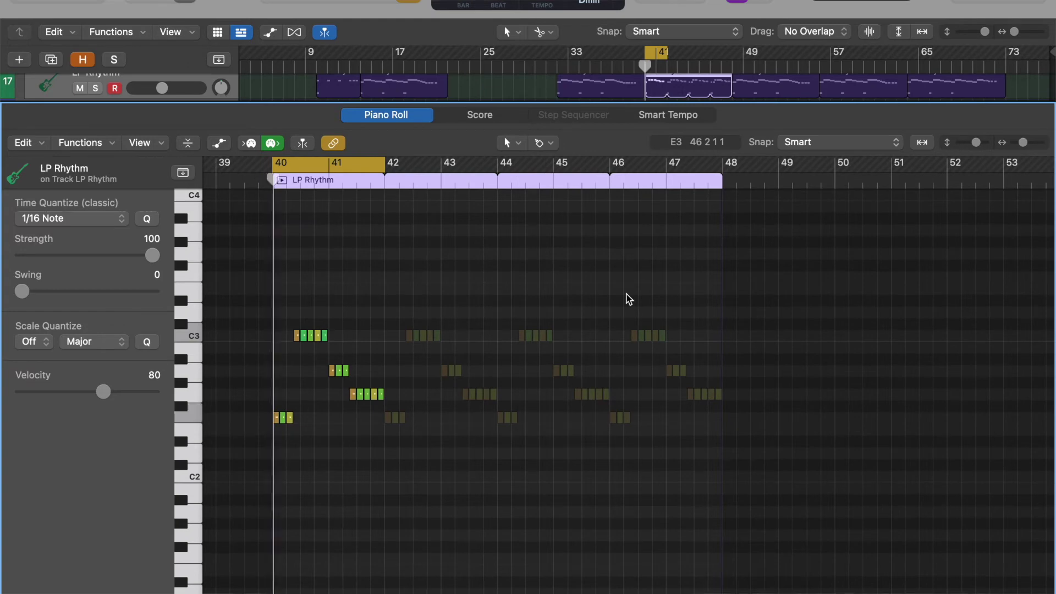
{"action": "key", "text": "ctrl+s"}
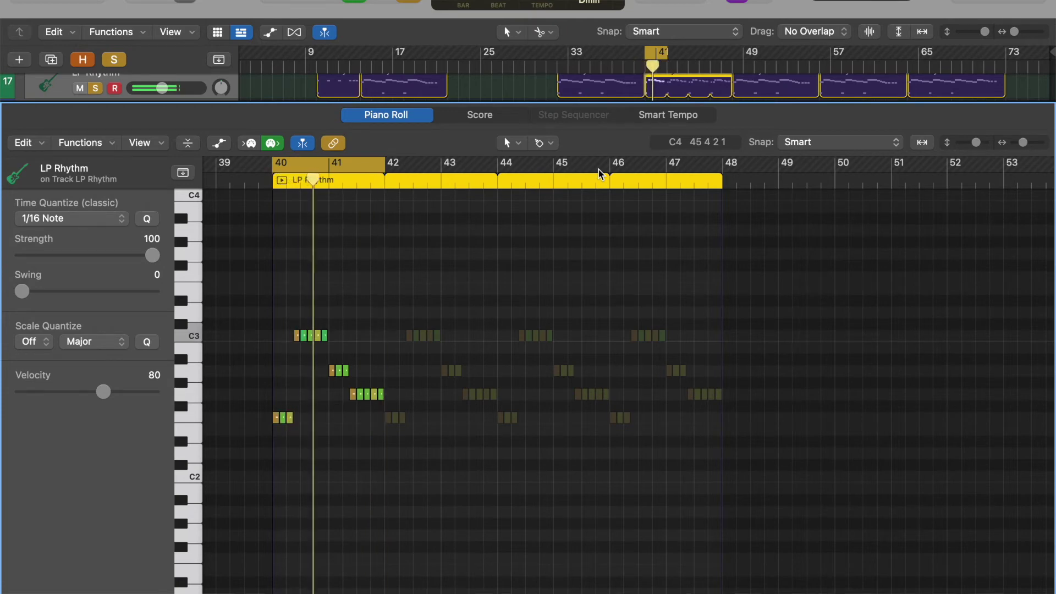
{"action": "key", "text": "ctrl+s"}
{"action": "key", "text": "space"}
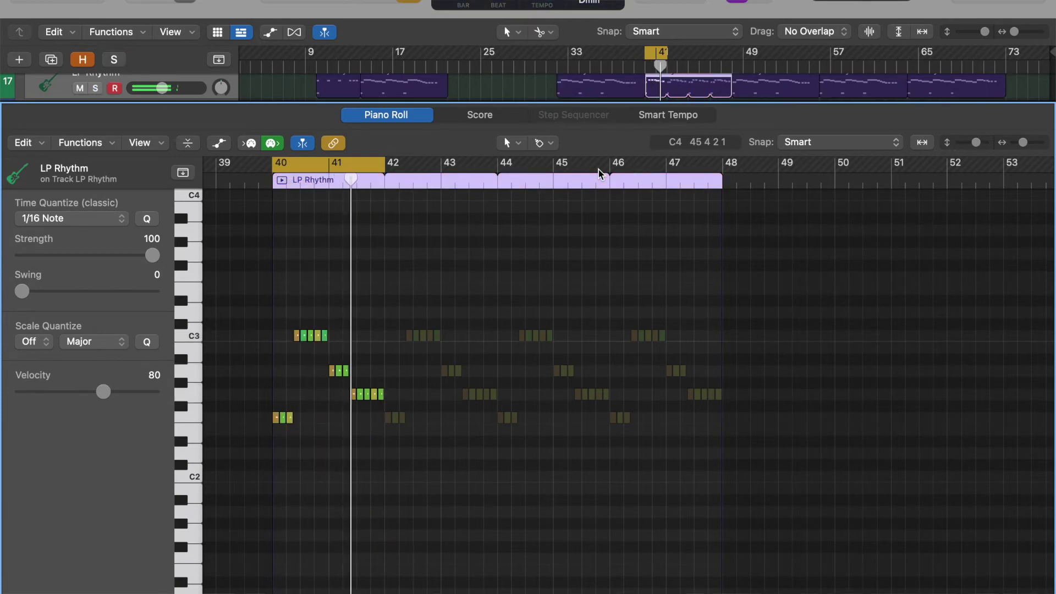
{"action": "left_click", "coordinate": [389, 116]}
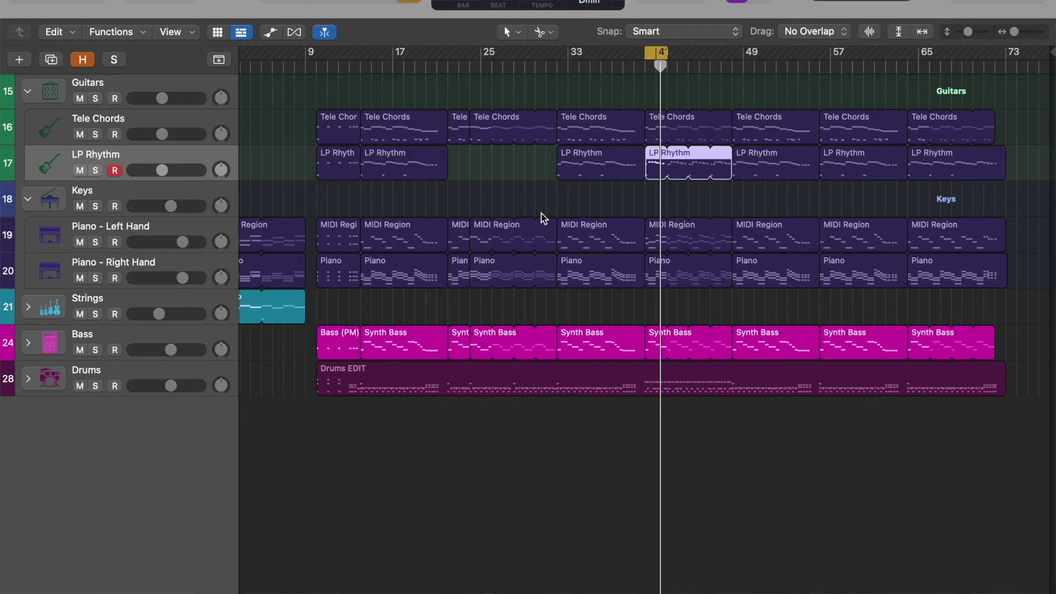
Deselect the LP Rhythm region and collapse the Guitars track stack
{"action": "left_click", "coordinate": [513, 200]}
{"action": "scroll", "coordinate": [512, 200], "scroll_direction": "left", "scroll_amount": 3}
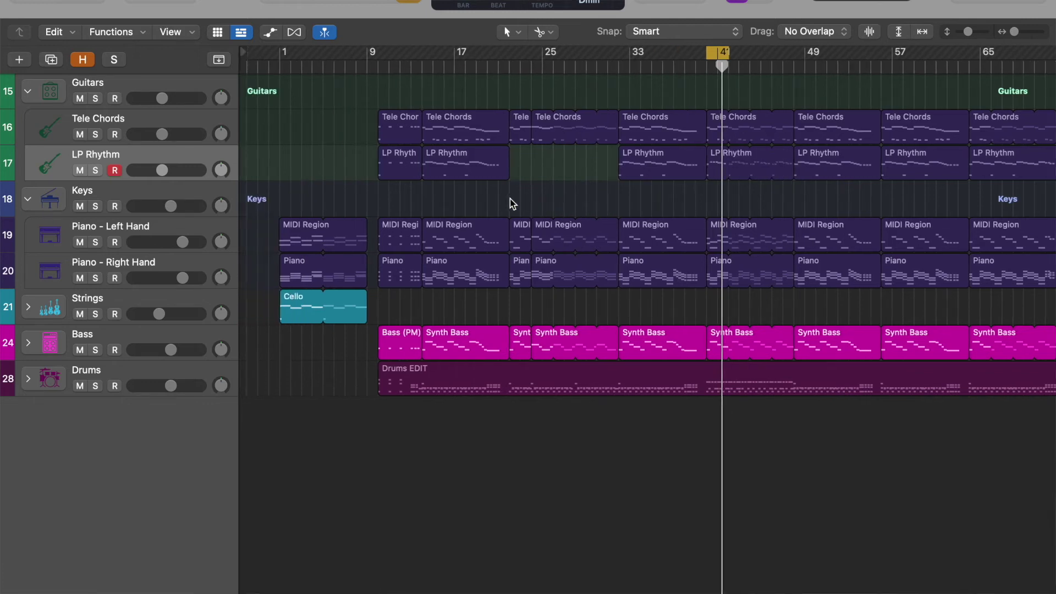
{"action": "scroll", "coordinate": [853, 467], "scroll_direction": "right", "scroll_amount": 2}
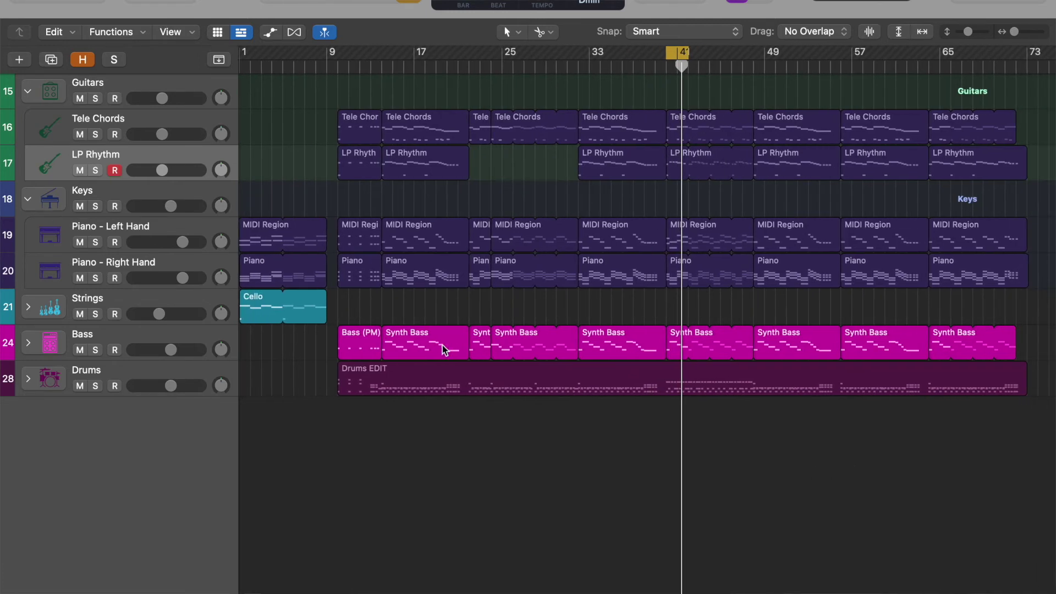
{"action": "left_click", "coordinate": [28, 91]}
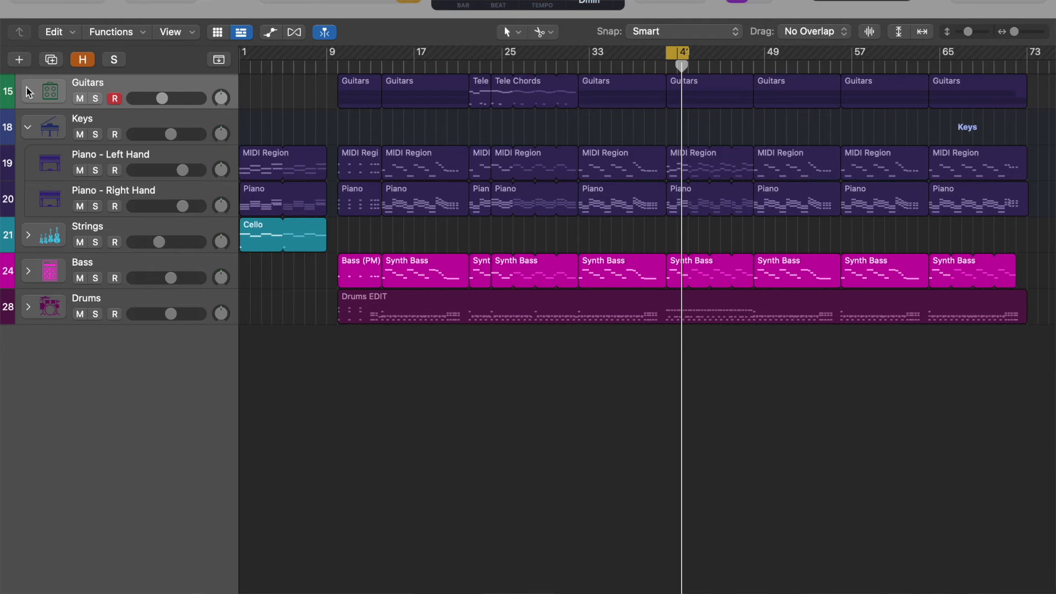
Review the Time Quantize values for Drums EDIT, then close the editor
{"action": "double_click", "coordinate": [370, 303]}
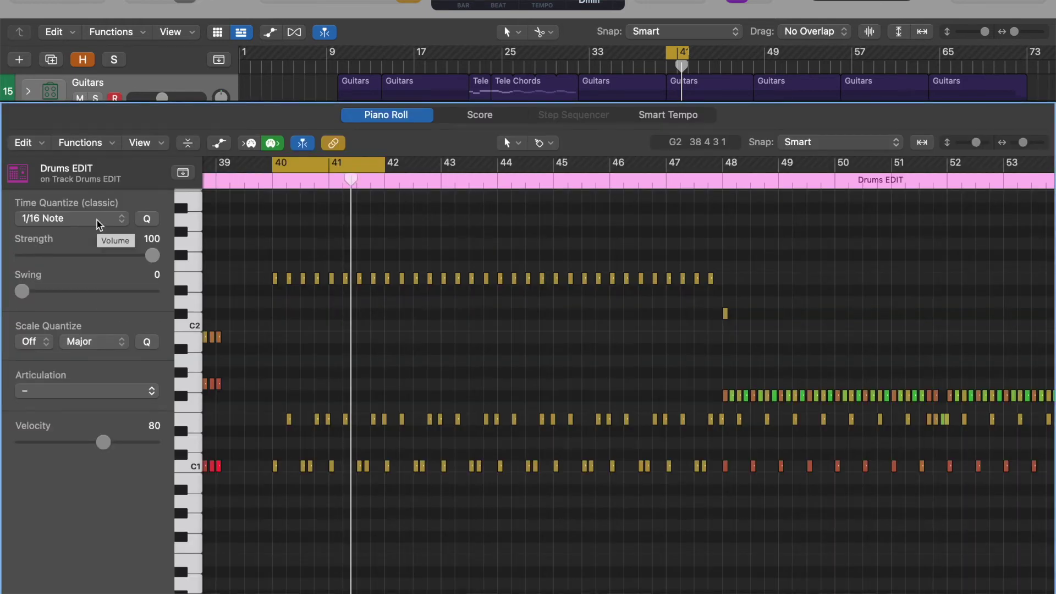
{"action": "left_click", "coordinate": [97, 220]}
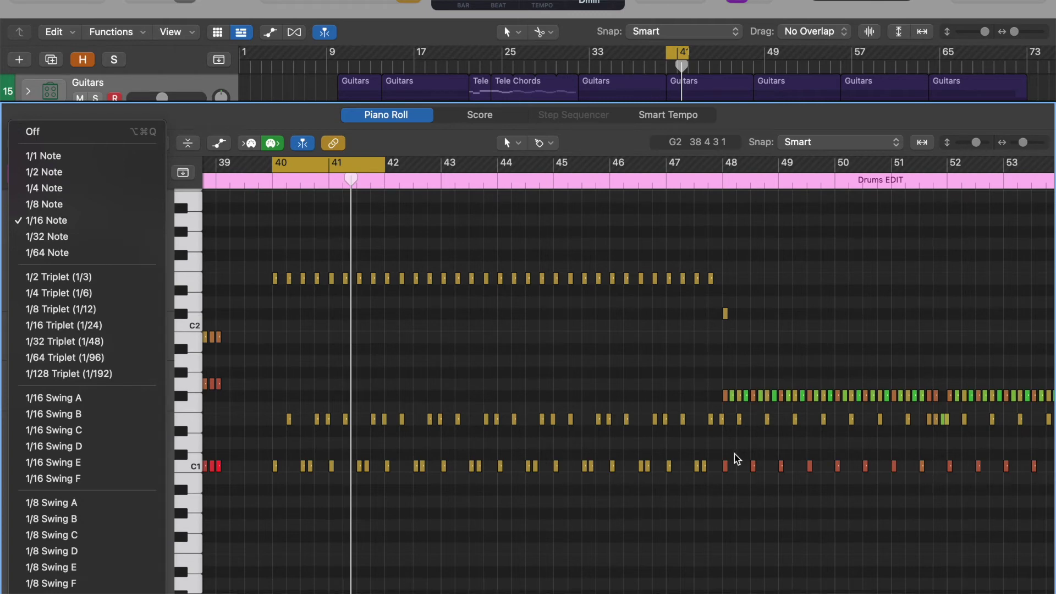
{"action": "left_click", "coordinate": [626, 370]}
{"action": "key", "text": "z"}
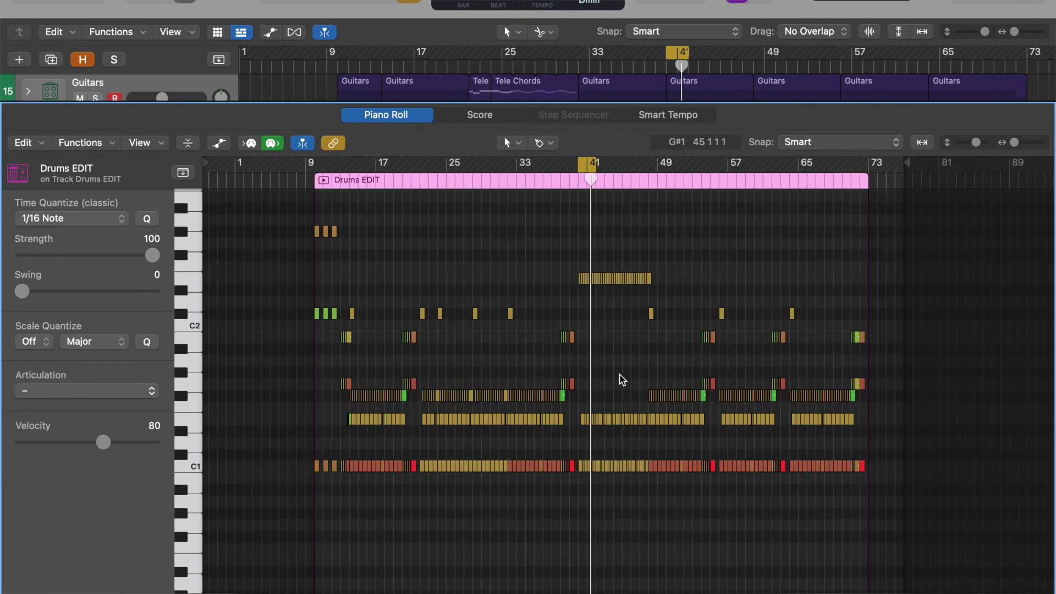
{"action": "left_click", "coordinate": [398, 117]}
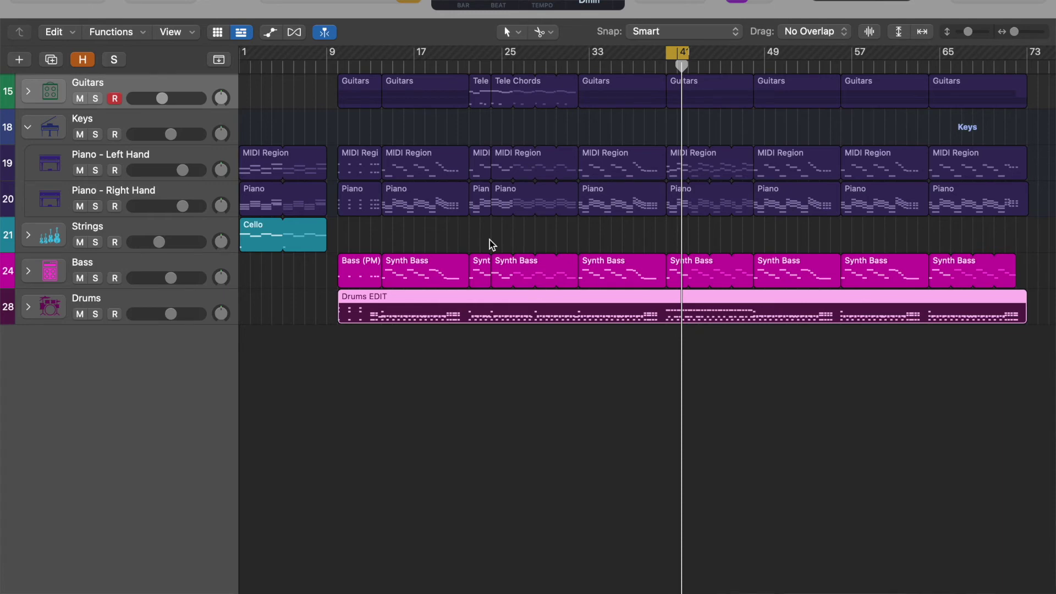
{"action": "right_click", "coordinate": [537, 302]}
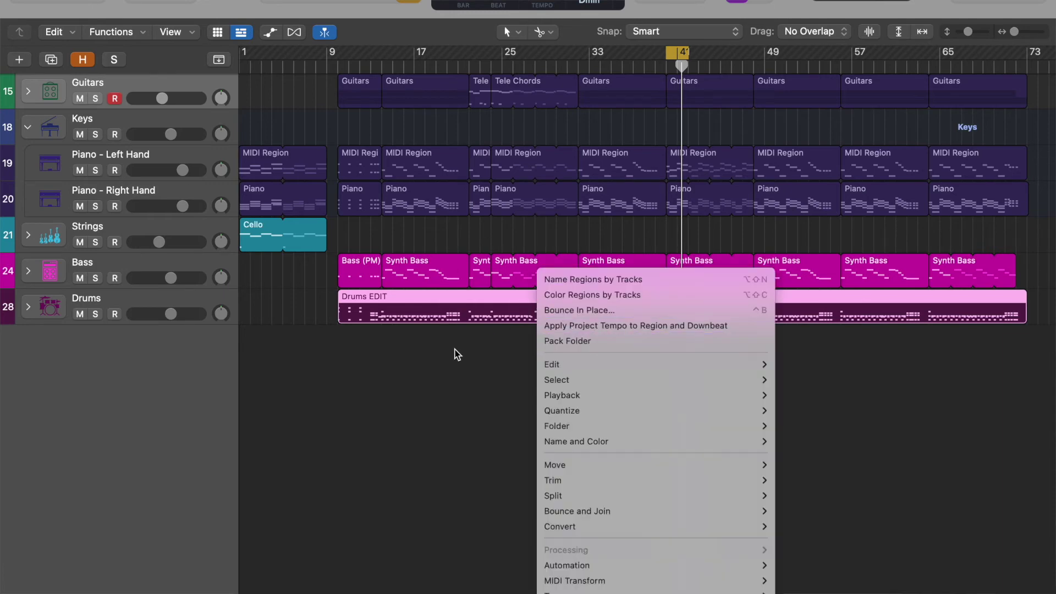
Browse the Drums EDIT notes at different zoom levels, then close the editor
{"action": "left_click", "coordinate": [508, 320]}
{"action": "double_click", "coordinate": [508, 319]}
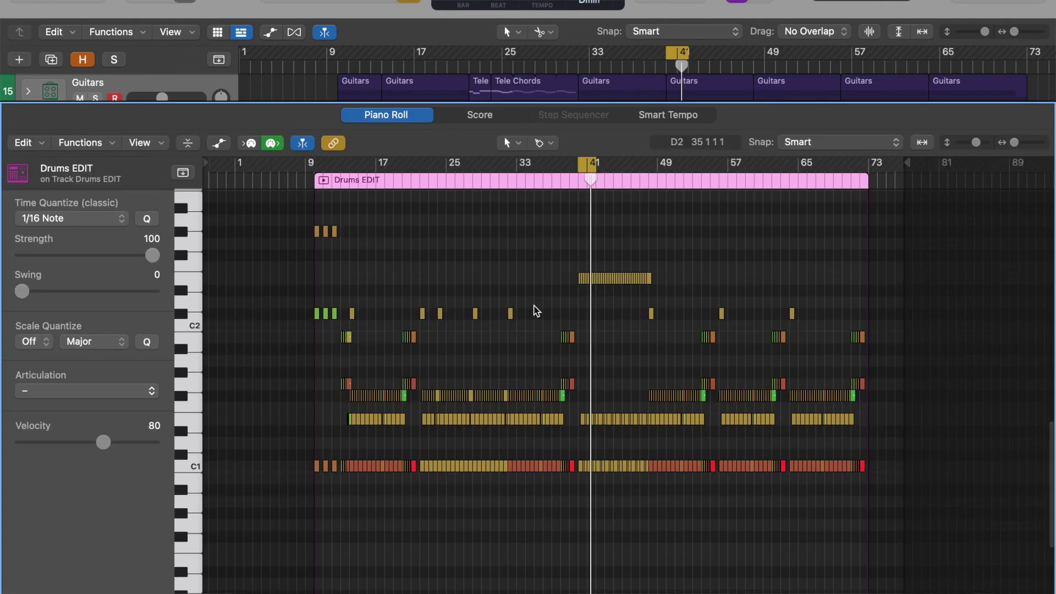
{"action": "key", "text": "super+Right"}
{"action": "key", "text": "super+Left"}
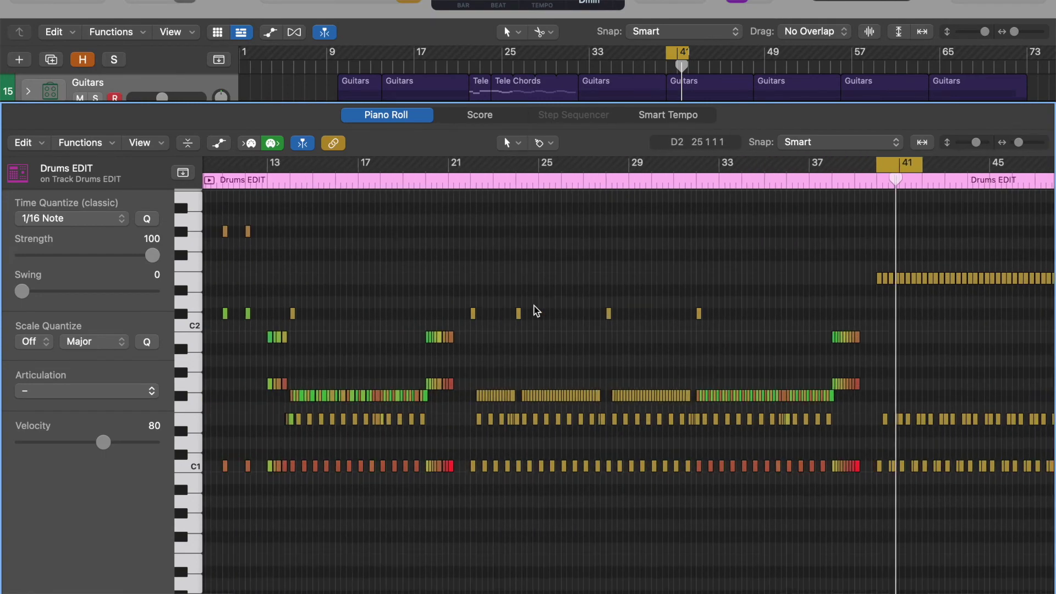
{"action": "key", "text": "super+Right"}
{"action": "scroll", "coordinate": [404, 172], "scroll_direction": "right", "scroll_amount": 5}
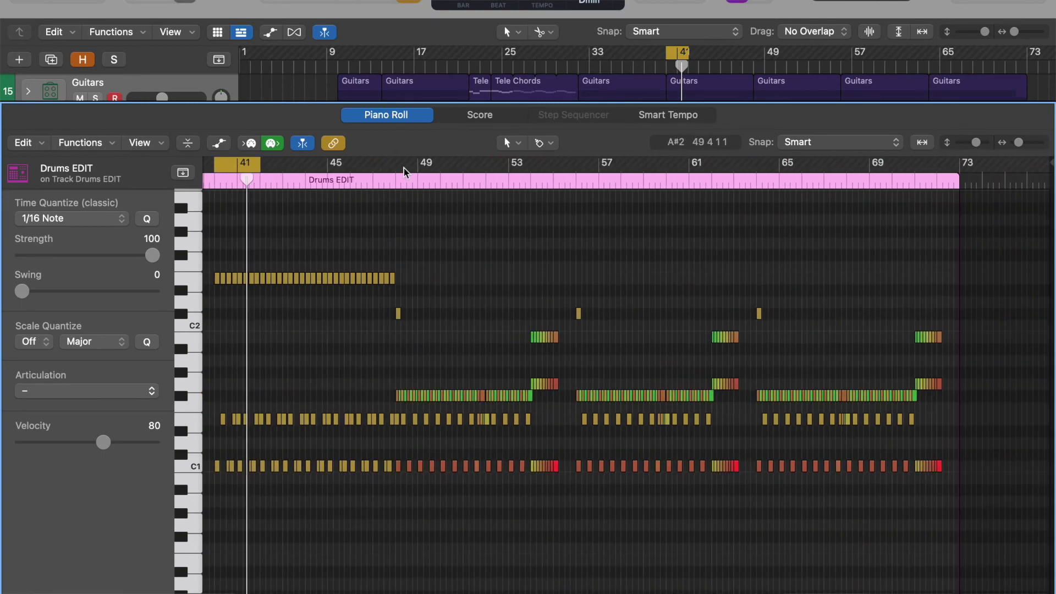
{"action": "left_click", "coordinate": [370, 114]}
Open Humanize for Drums EDIT and set Position and Length to Thru
{"action": "left_click", "coordinate": [651, 318]}
{"action": "right_click", "coordinate": [650, 318]}
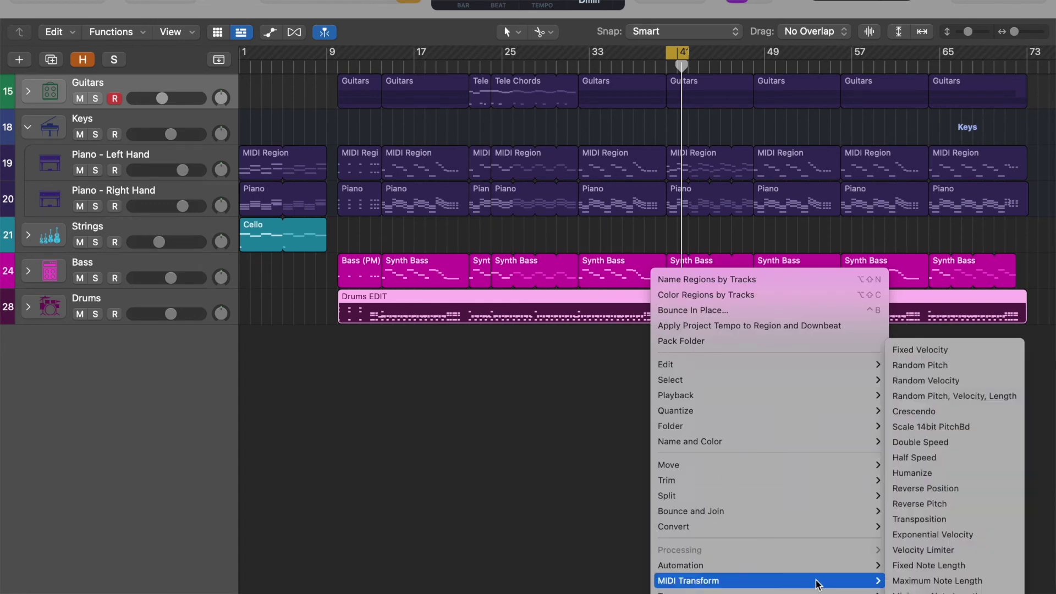
{"action": "left_click", "coordinate": [833, 472]}
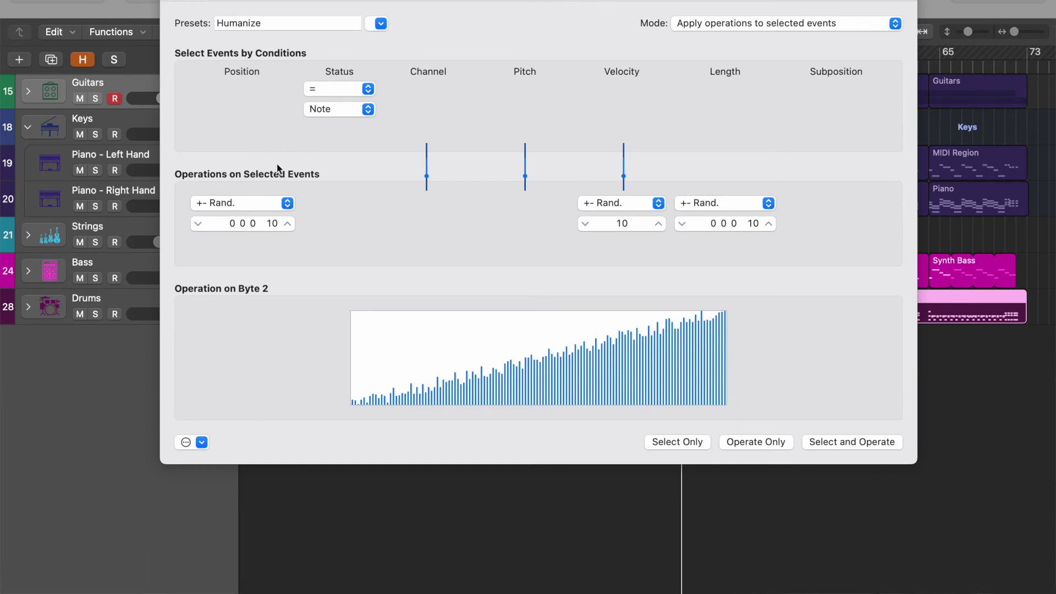
{"action": "left_click", "coordinate": [277, 205]}
{"action": "left_click", "coordinate": [253, 10]}
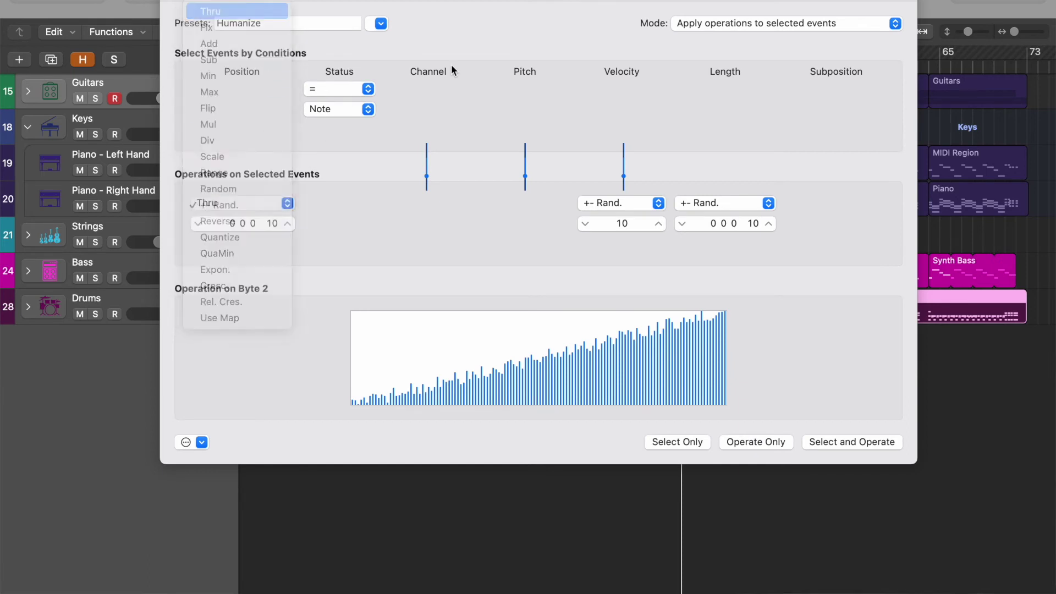
{"action": "left_click", "coordinate": [754, 205]}
{"action": "left_click", "coordinate": [720, 11]}
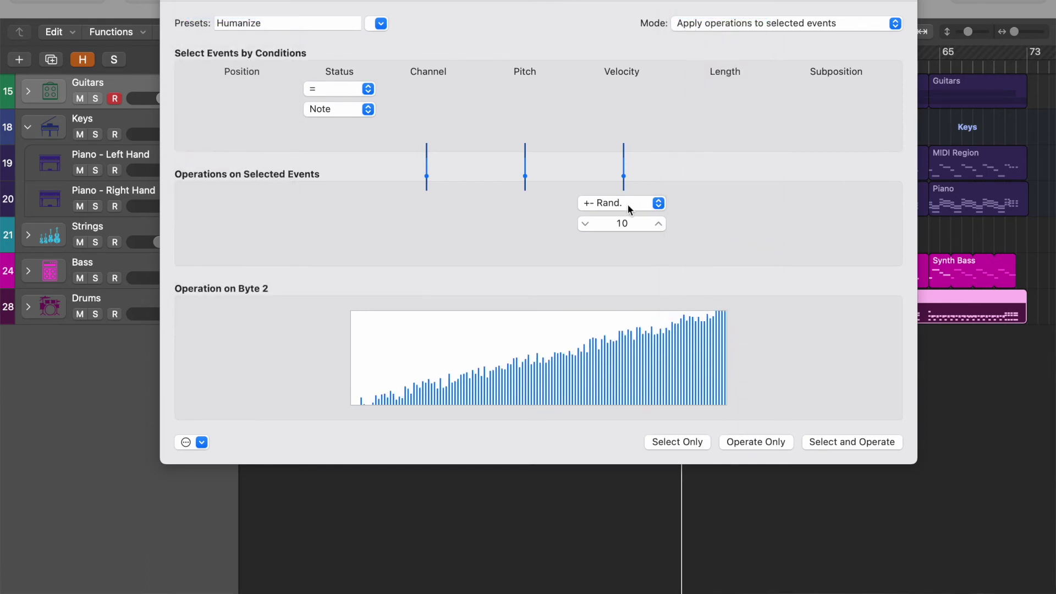
Set Velocity randomization to 4, apply it to all notes, and reopen the region
{"action": "left_click", "coordinate": [586, 223]}
{"action": "left_click", "coordinate": [586, 223]}
{"action": "left_click", "coordinate": [585, 223]}
{"action": "left_click", "coordinate": [586, 223]}
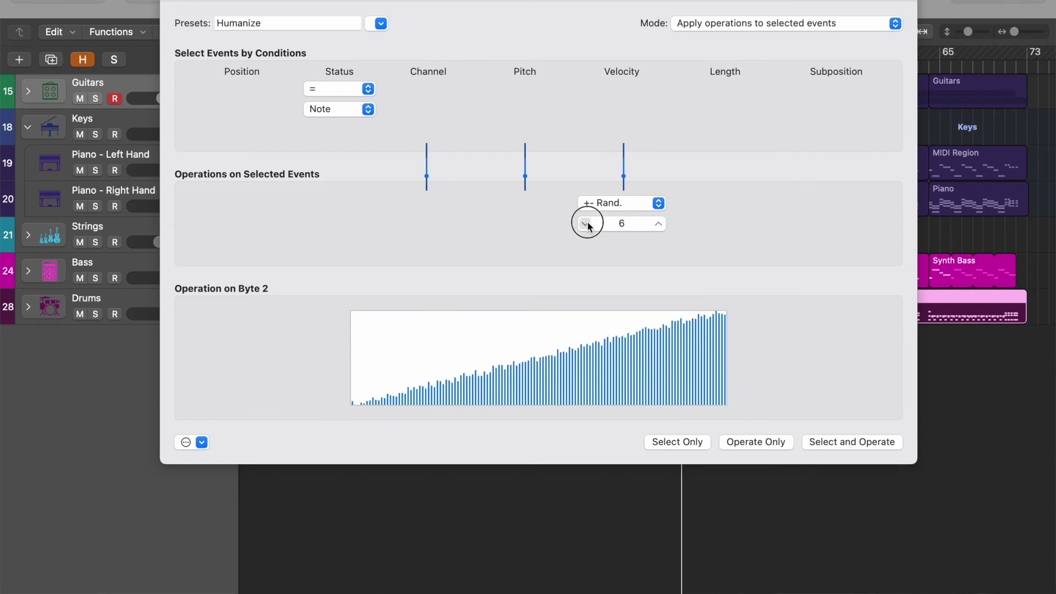
{"action": "left_click", "coordinate": [586, 223]}
{"action": "left_click", "coordinate": [586, 223]}
{"action": "left_click", "coordinate": [586, 223]}
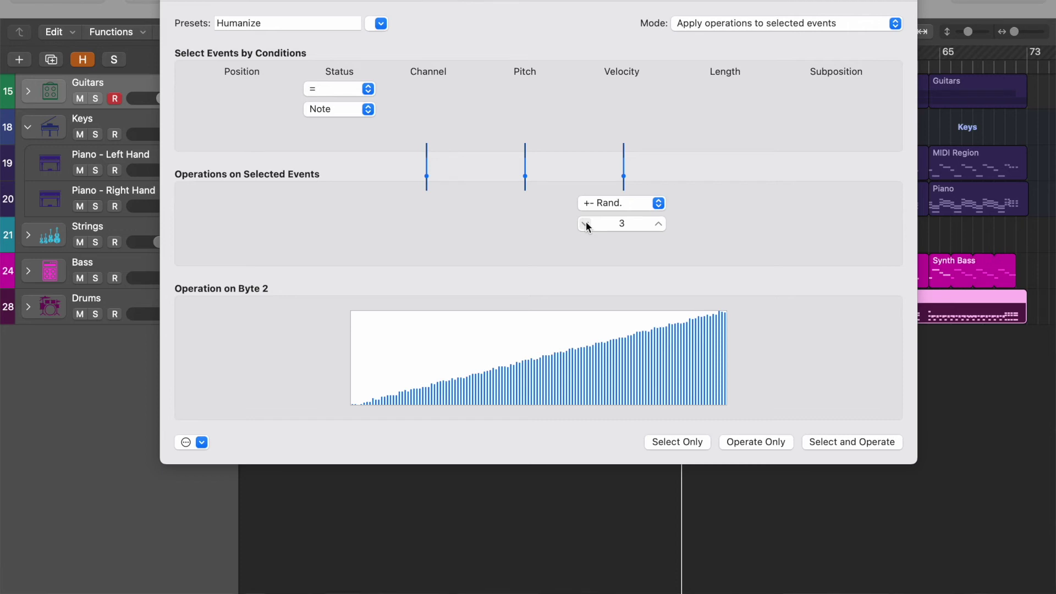
{"action": "left_click", "coordinate": [659, 224]}
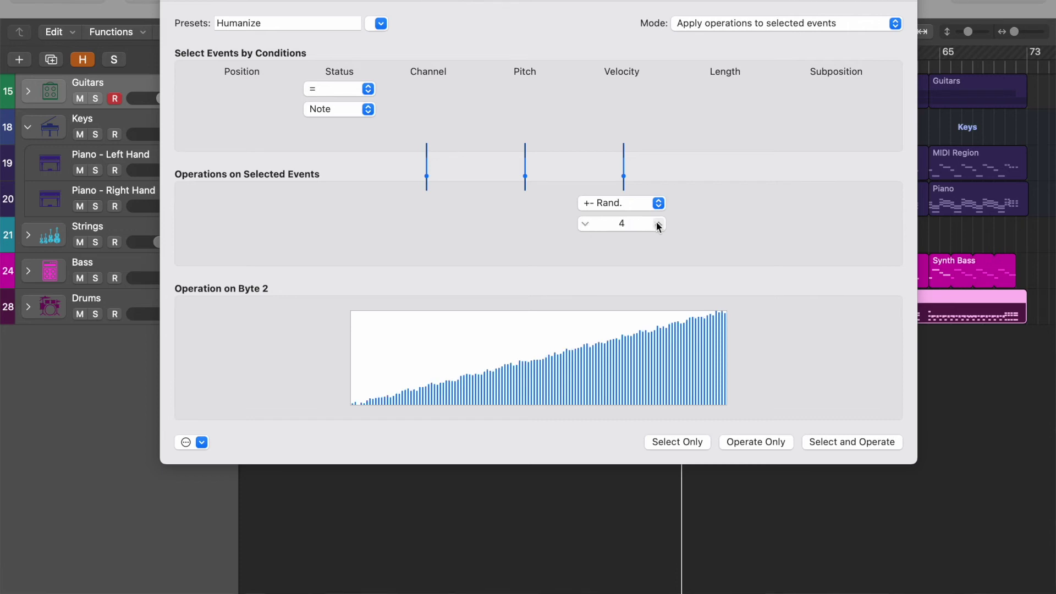
{"action": "left_click", "coordinate": [831, 445]}
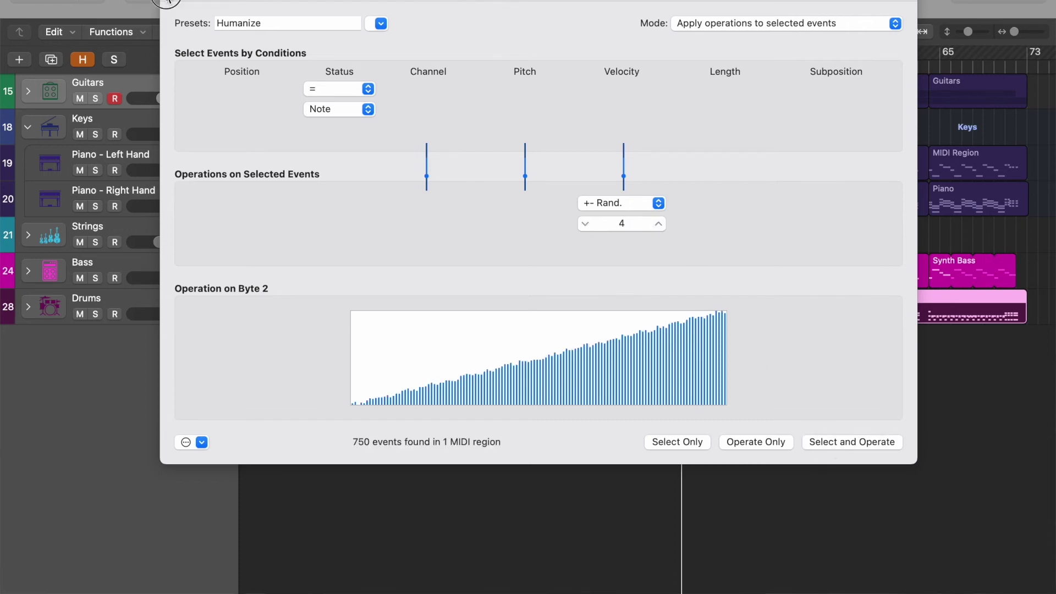
{"action": "left_click", "coordinate": [175, 3]}
{"action": "left_click", "coordinate": [813, 382]}
{"action": "double_click", "coordinate": [819, 307]}
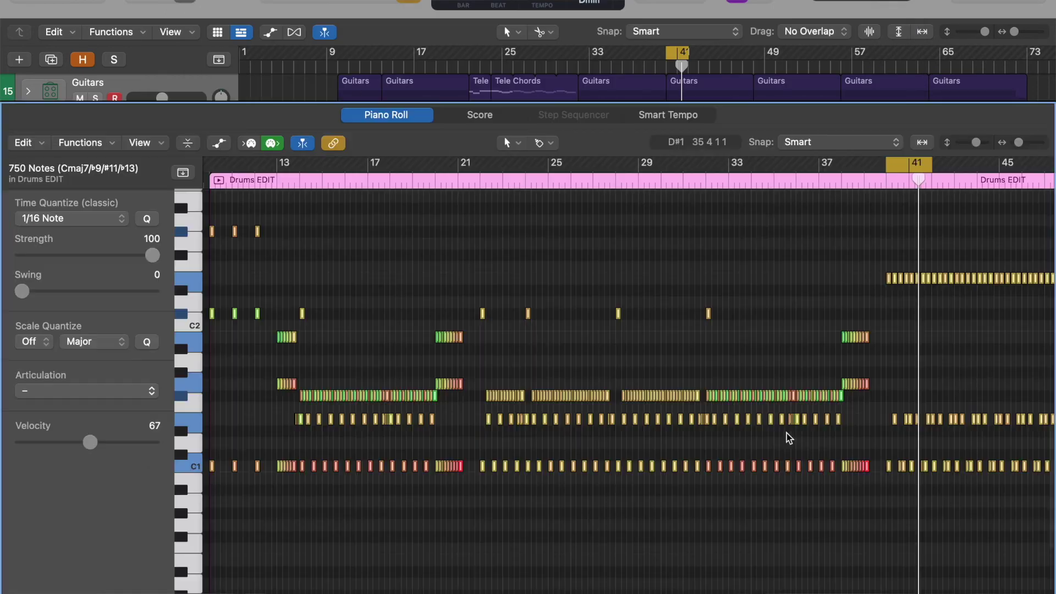
Zoom in and compare the velocities of several individual drum hits, then close the editor
{"action": "left_click", "coordinate": [671, 521]}
{"action": "key", "text": "super+Right"}
{"action": "key", "text": "super+Right"}
{"action": "key", "text": "super+Right"}
{"action": "key", "text": "super+Right"}
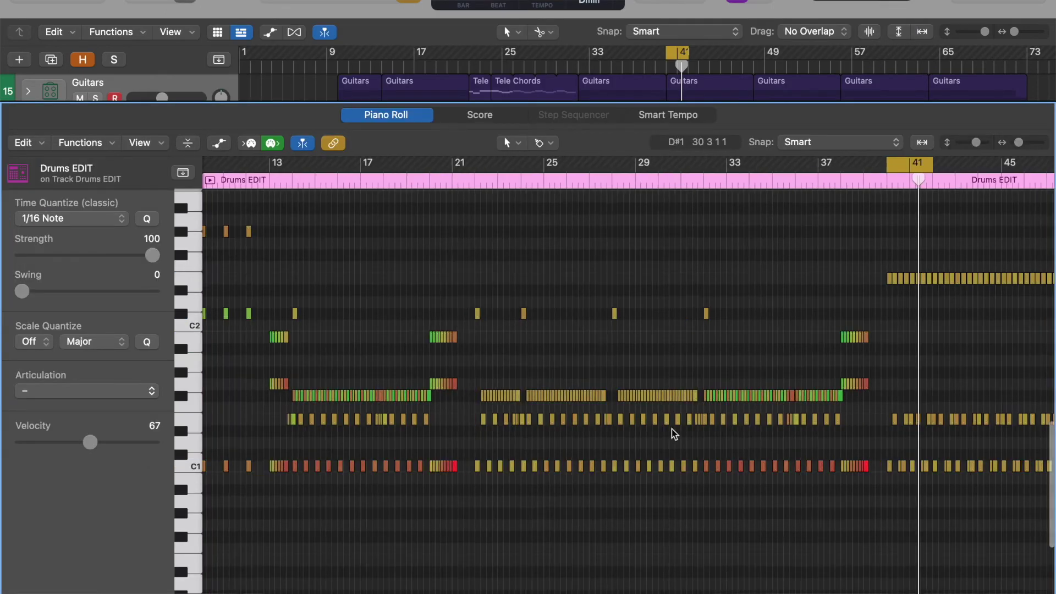
{"action": "scroll", "coordinate": [675, 435], "scroll_direction": "left", "scroll_amount": 10}
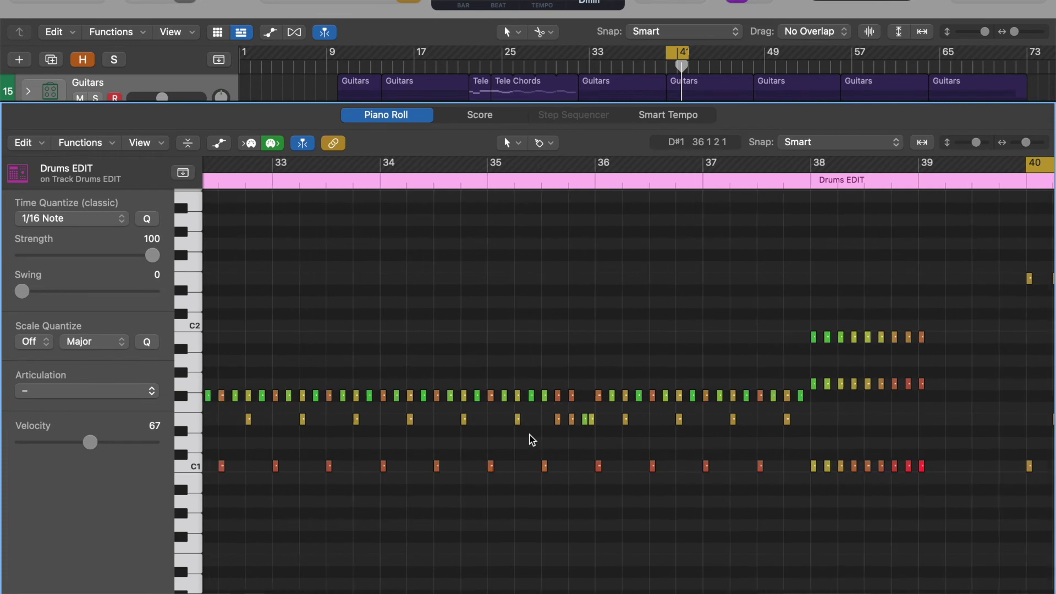
{"action": "key", "text": "super+Right"}
{"action": "key", "text": "super+Right"}
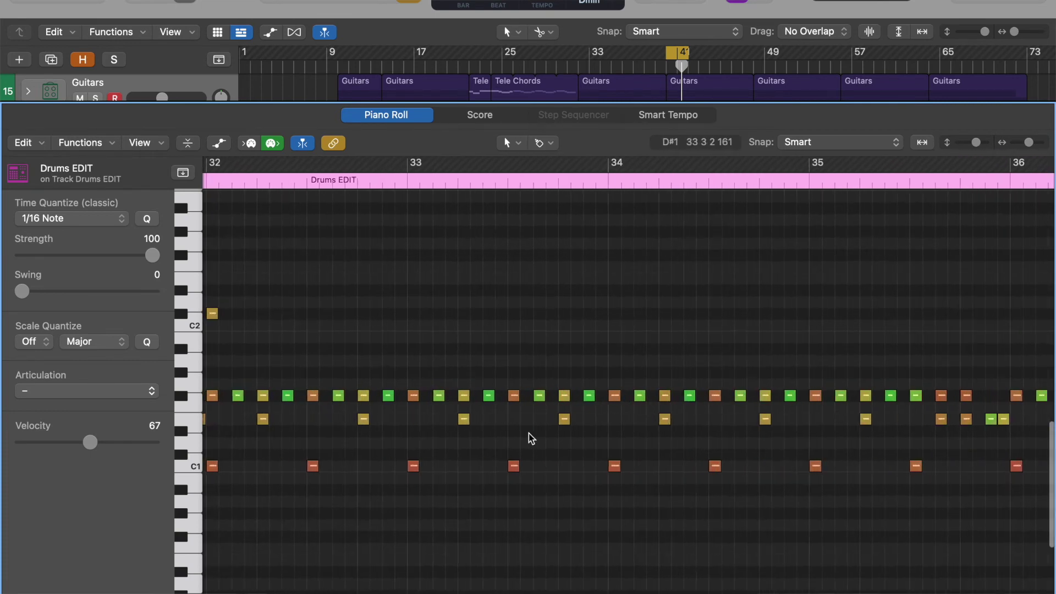
{"action": "left_click", "coordinate": [564, 420]}
{"action": "left_click", "coordinate": [665, 420]}
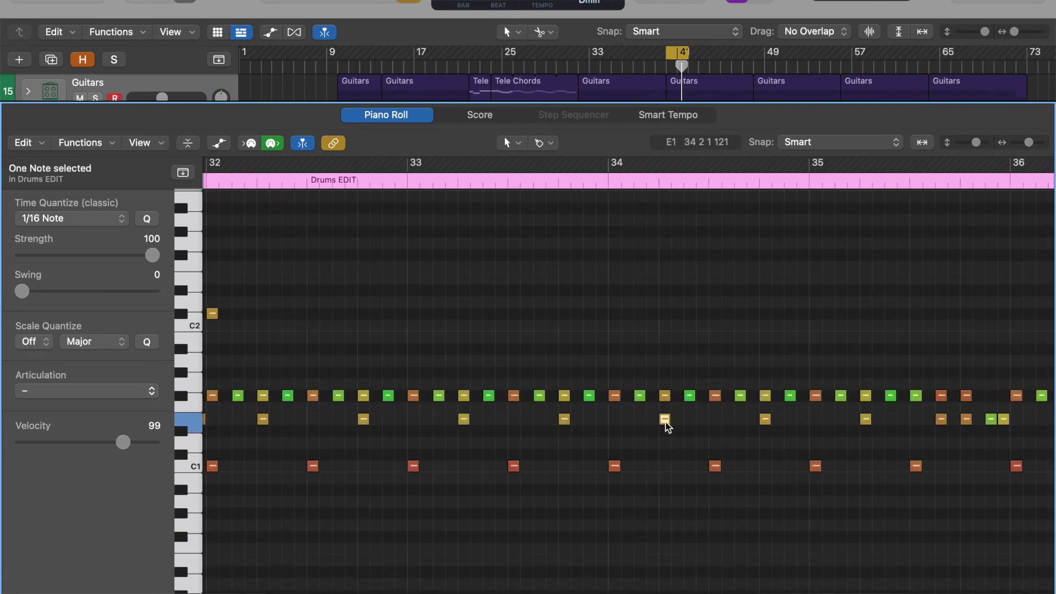
{"action": "left_click", "coordinate": [765, 419]}
{"action": "left_click", "coordinate": [363, 419]}
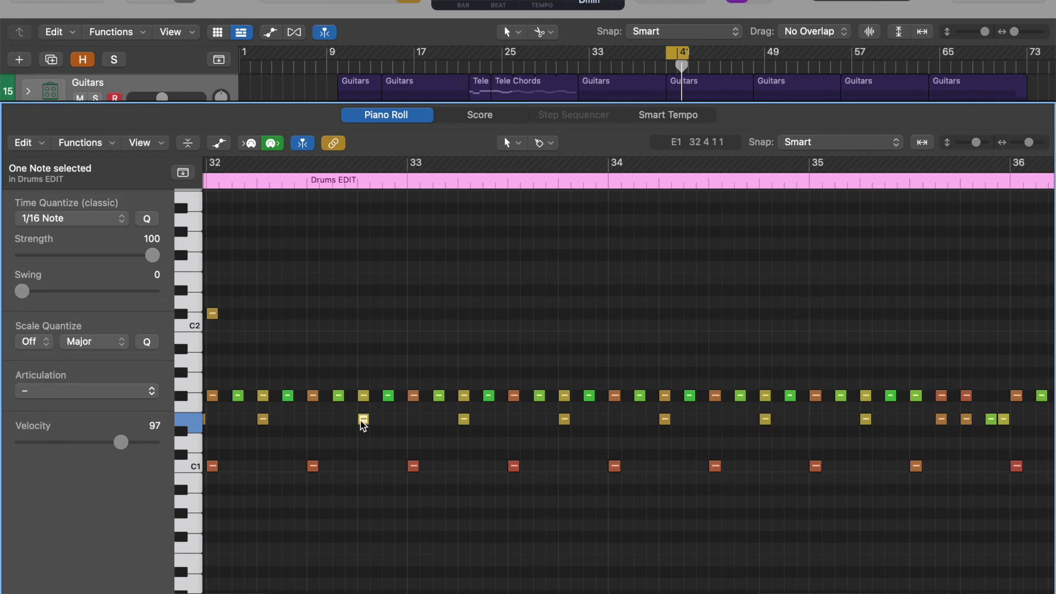
{"action": "left_click", "coordinate": [263, 420]}
{"action": "scroll", "coordinate": [262, 424], "scroll_direction": "left", "scroll_amount": 3}
{"action": "left_click", "coordinate": [269, 420]}
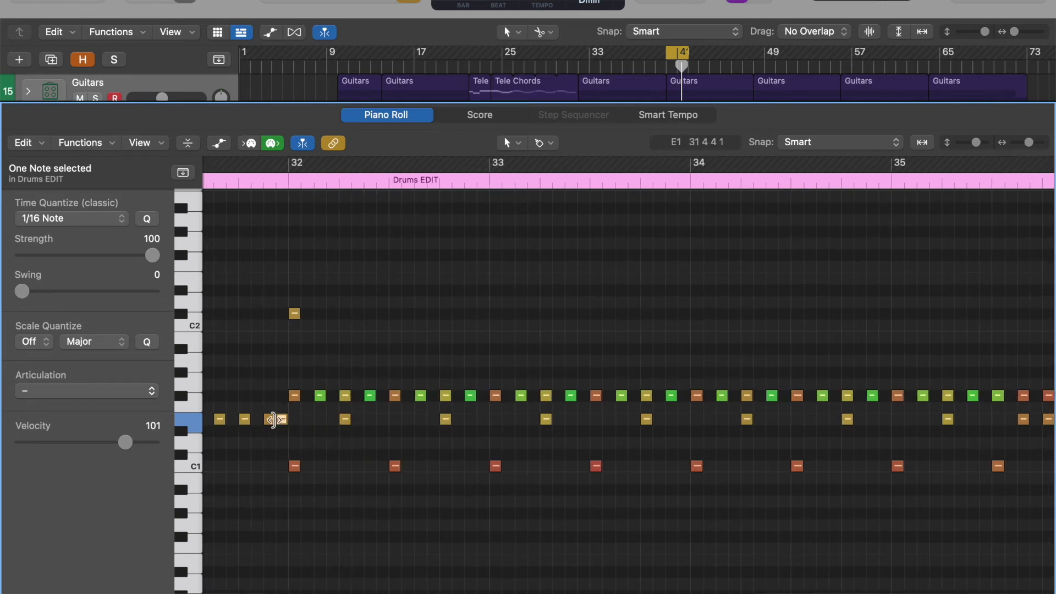
{"action": "left_click", "coordinate": [220, 420]}
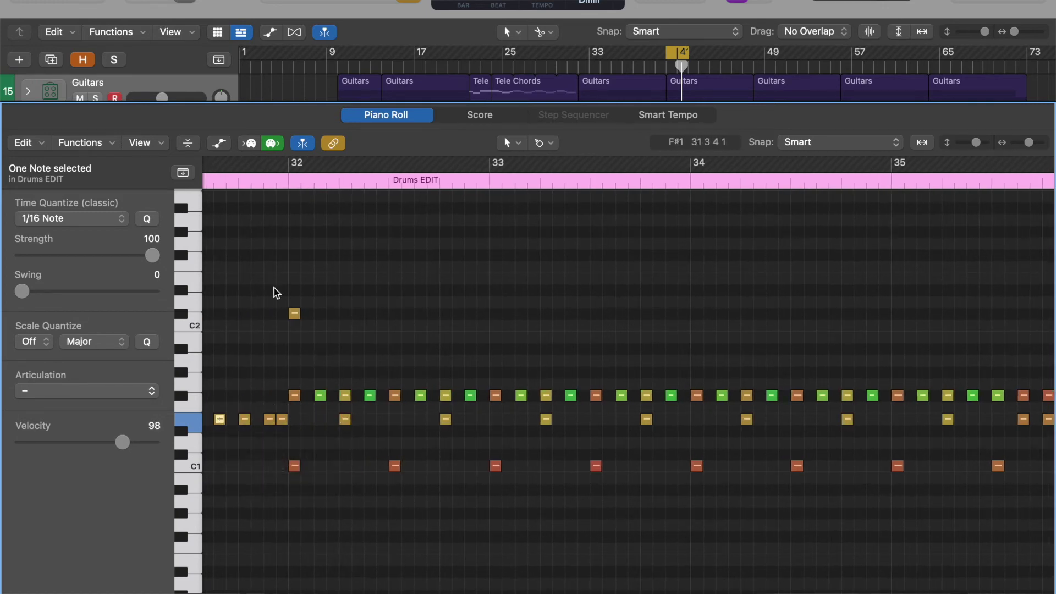
{"action": "key", "text": "p"}
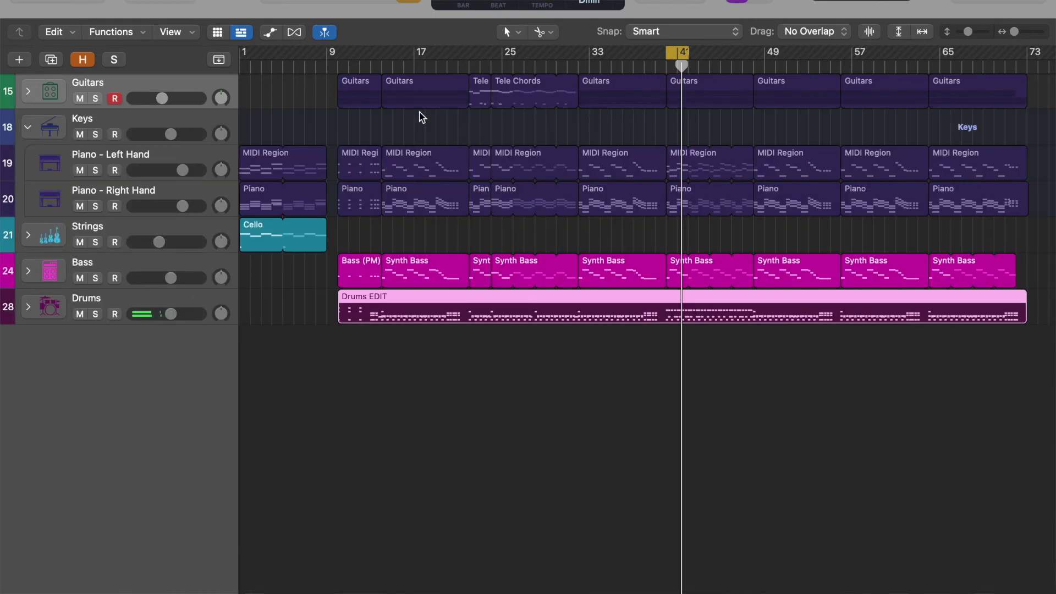
Select all Drums EDIT notes and apply 1/16 Swing C time quantize
{"action": "left_click", "coordinate": [589, 330]}
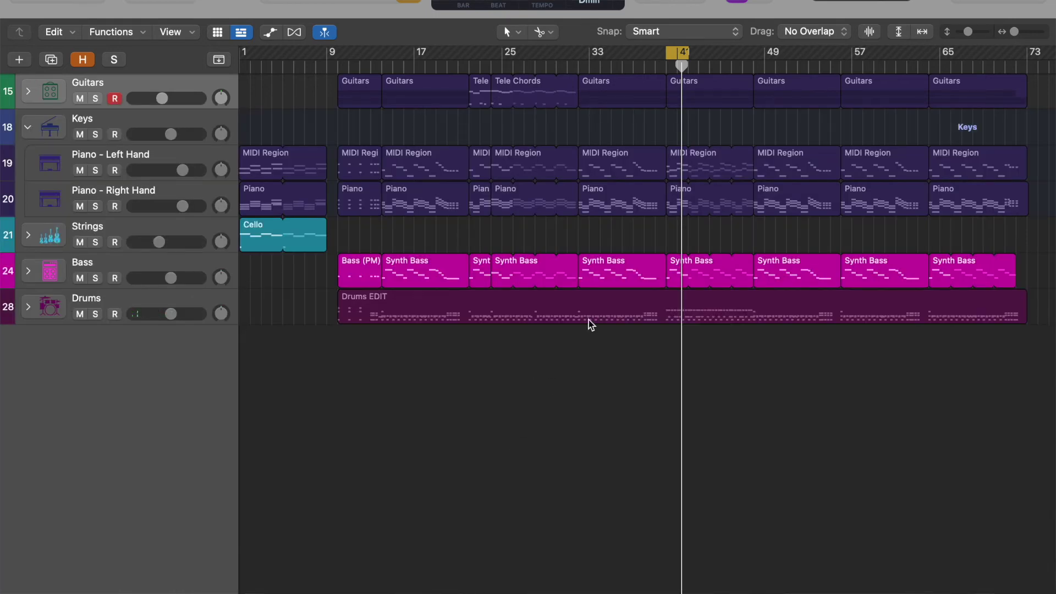
{"action": "double_click", "coordinate": [590, 322]}
{"action": "key", "text": "z"}
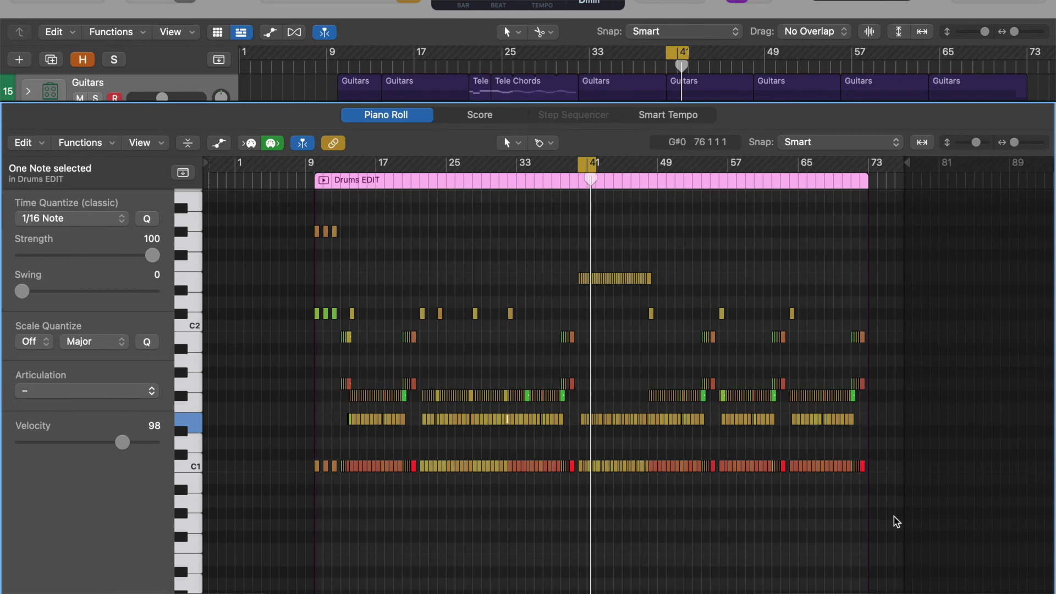
{"action": "left_click_drag", "start_coordinate": [894, 517], "coordinate": [204, 211]}
{"action": "left_click", "coordinate": [111, 220]}
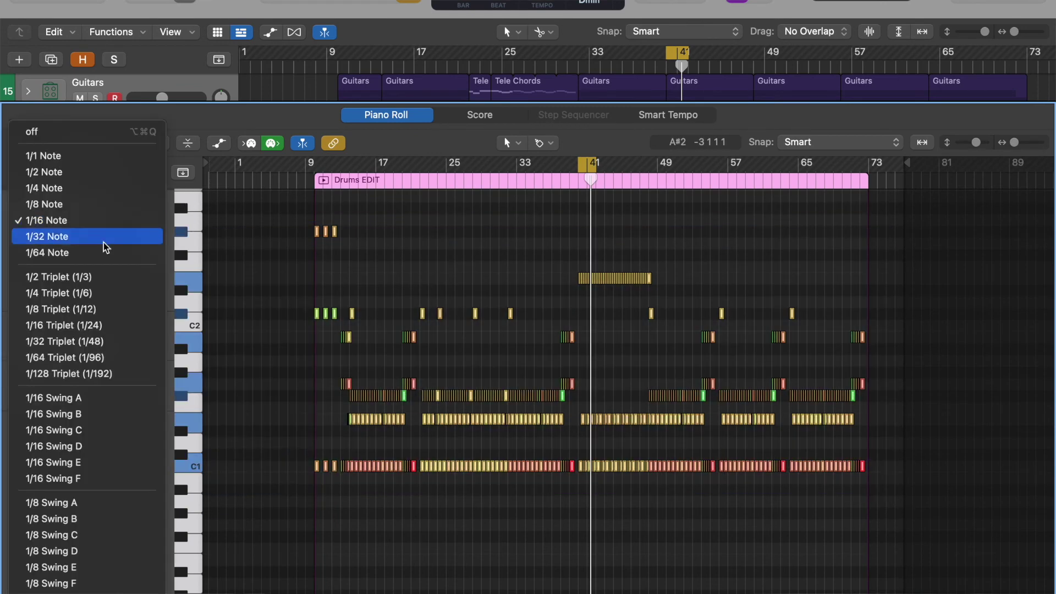
{"action": "left_click", "coordinate": [85, 429]}
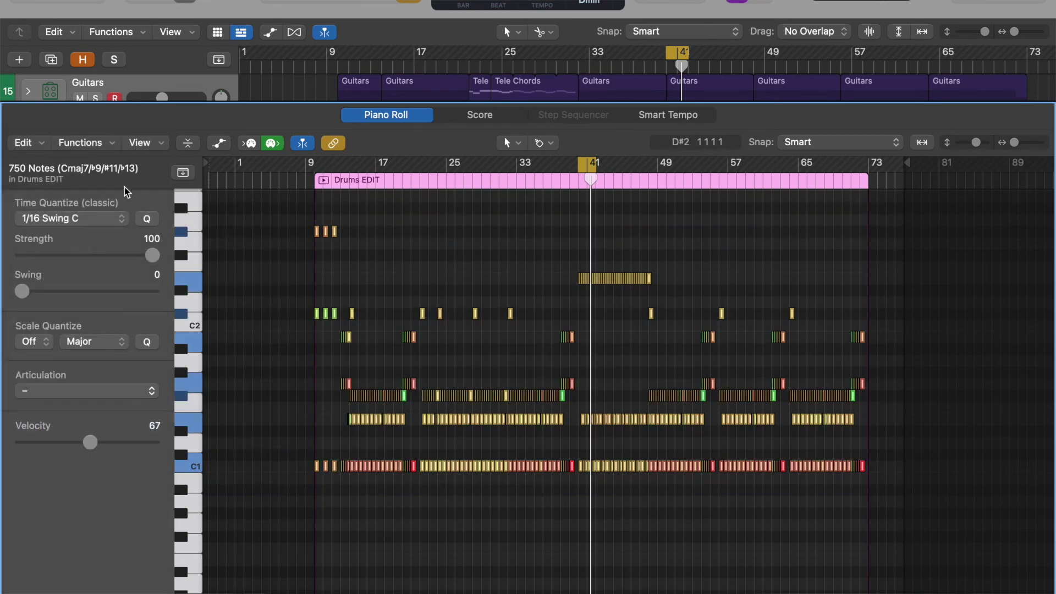
Zoom in on the drum hits and place the playhead just before bar 41
{"action": "key", "text": "super+Right"}
{"action": "key", "text": "super+Right"}
{"action": "key", "text": "super+Right"}
{"action": "key", "text": "super+Right"}
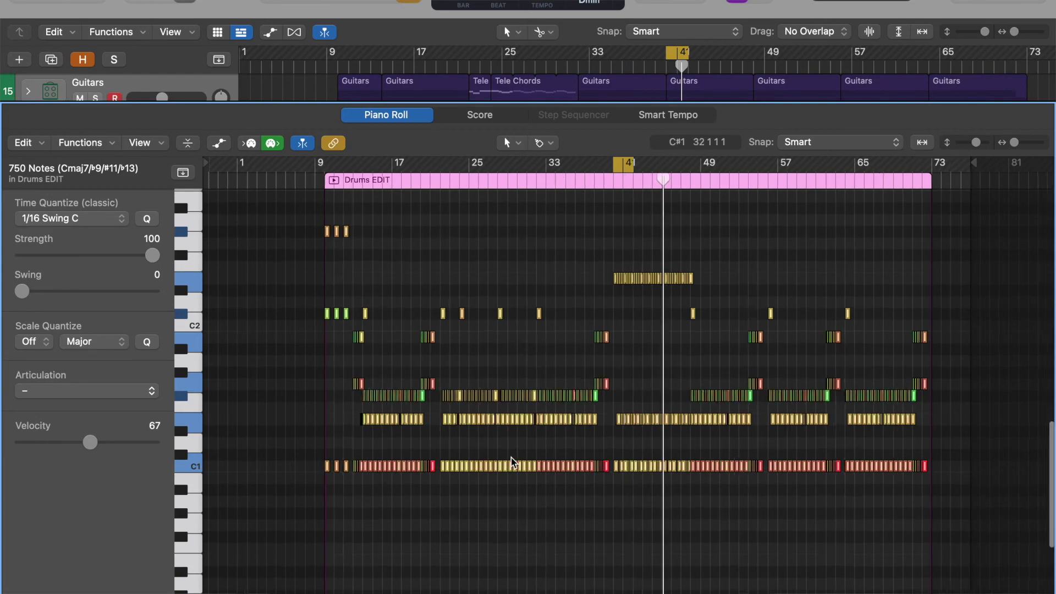
{"action": "key", "text": "super+Right"}
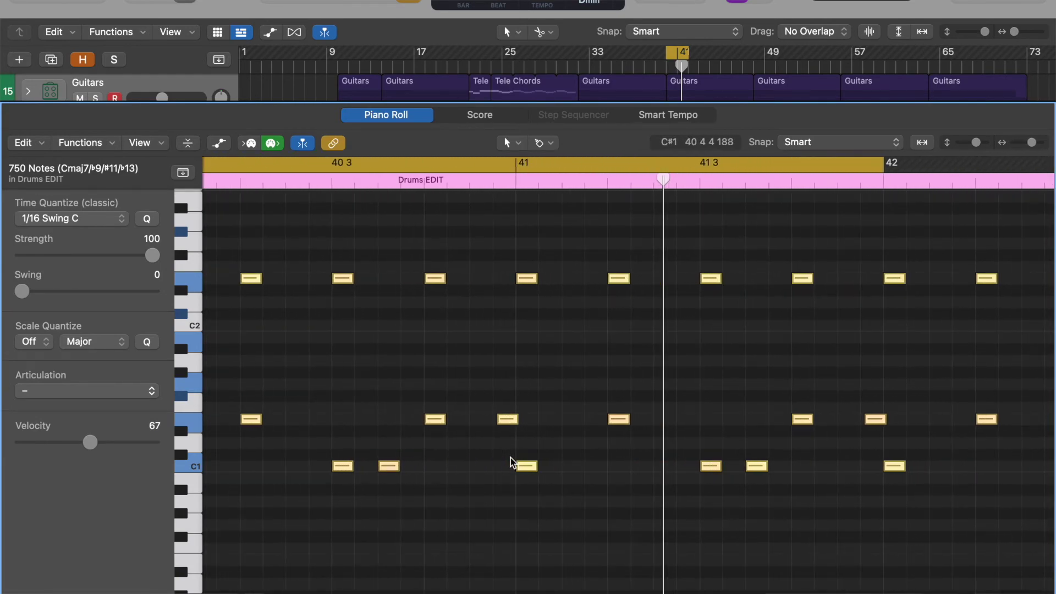
{"action": "key", "text": "super+Right"}
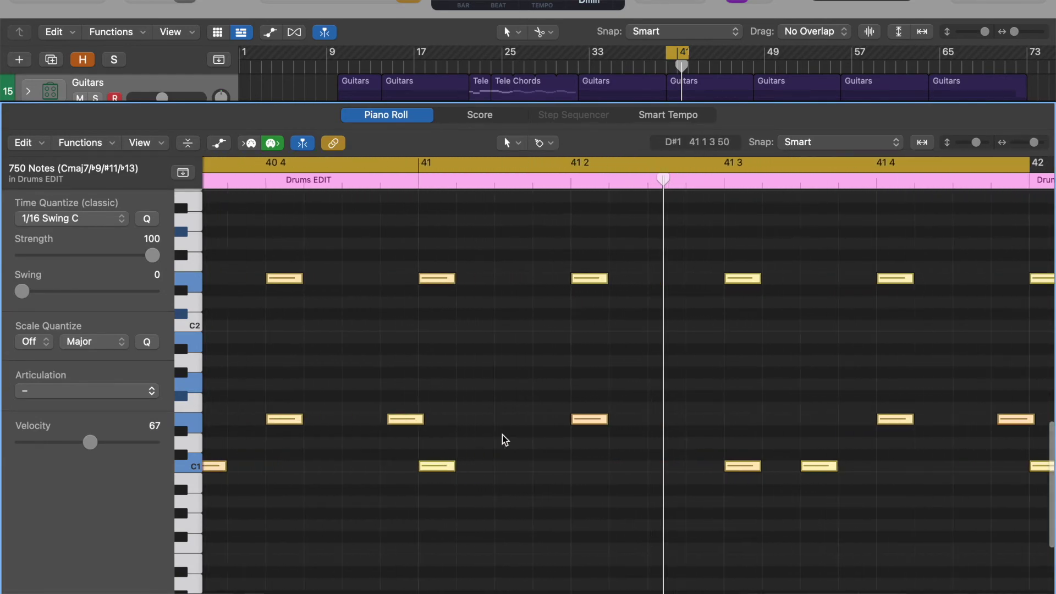
{"action": "key", "text": "super+Right"}
{"action": "left_click", "coordinate": [453, 184]}
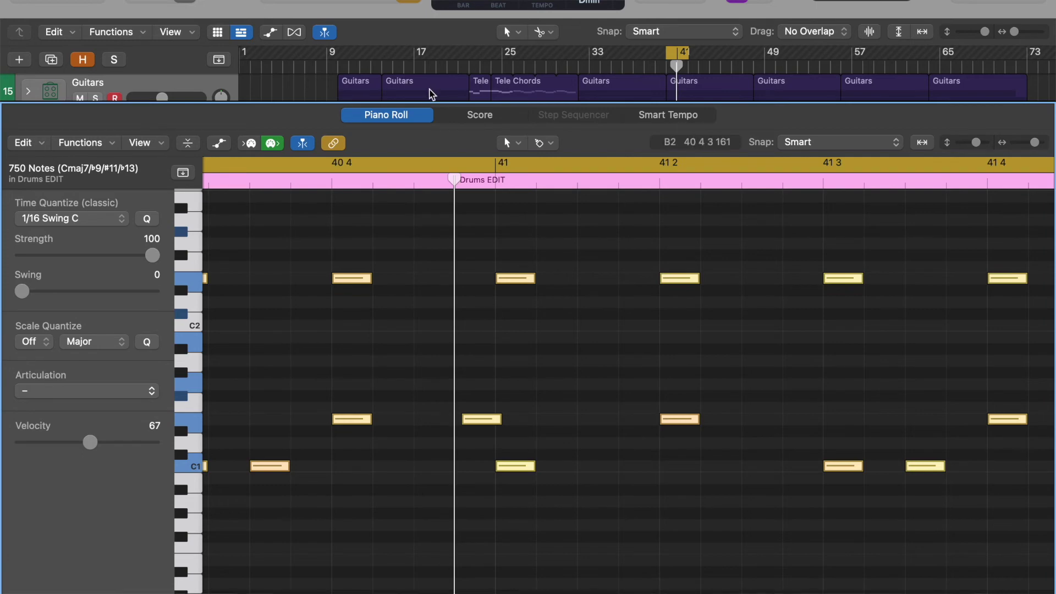
Close the drum note editor to show the Strings stack with the Cello's BBC Symphony Orchestra instrument
{"action": "left_click", "coordinate": [407, 117]}
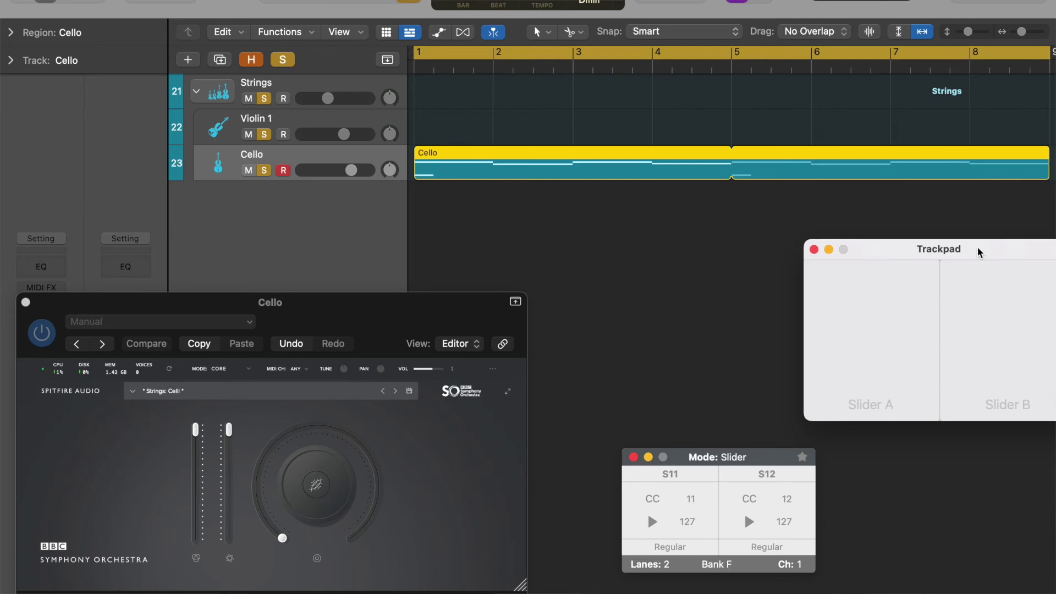
Arrange the Trackpad and Cello plugin windows, then record a Cello take moving Sliders A and B
{"action": "left_click_drag", "start_coordinate": [978, 253], "coordinate": [881, 247]}
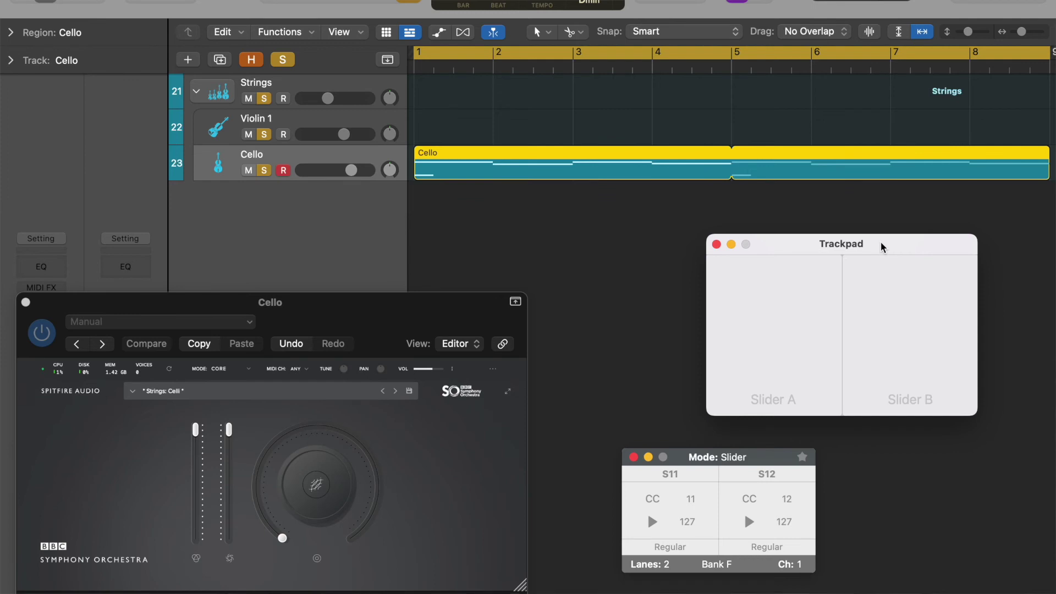
{"action": "mouse_move", "coordinate": [889, 357]}
{"action": "left_mouse_down"}
{"action": "mouse_move", "coordinate": [802, 358]}
{"action": "mouse_move", "coordinate": [823, 384]}
{"action": "mouse_move", "coordinate": [842, 372]}
{"action": "mouse_move", "coordinate": [856, 320]}
{"action": "mouse_move", "coordinate": [859, 340]}
{"action": "left_mouse_up"}
{"action": "left_click_drag", "start_coordinate": [394, 330], "coordinate": [400, 279]}
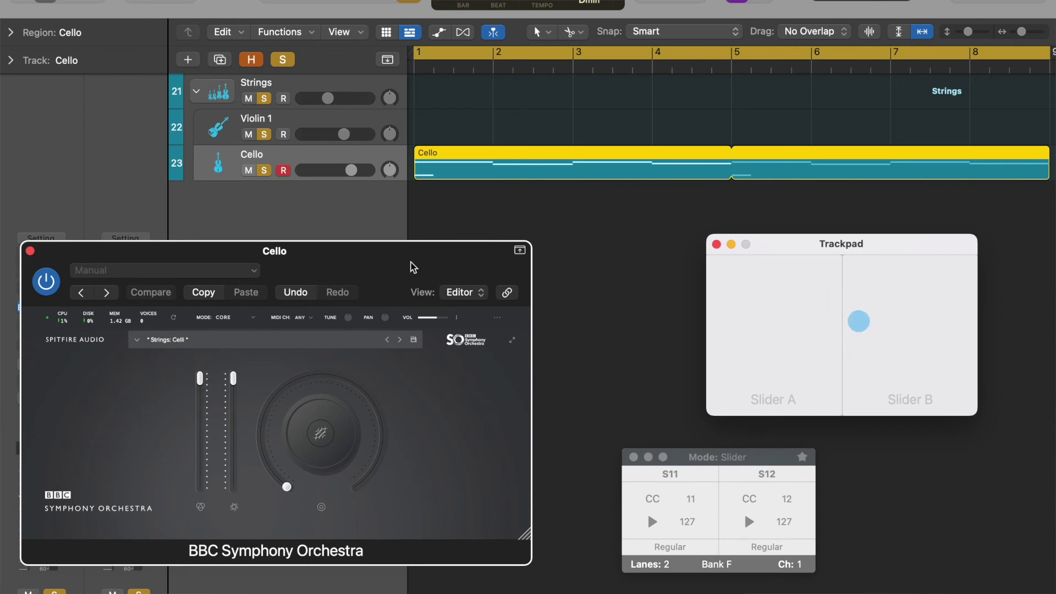
{"action": "left_click_drag", "start_coordinate": [418, 264], "coordinate": [401, 268]}
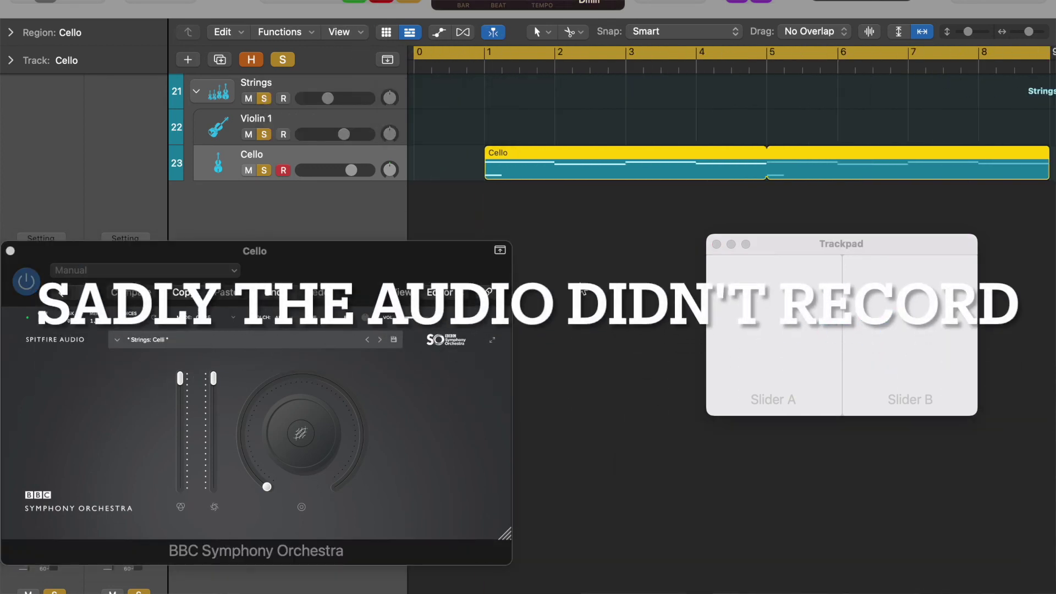
{"action": "key", "text": "r"}
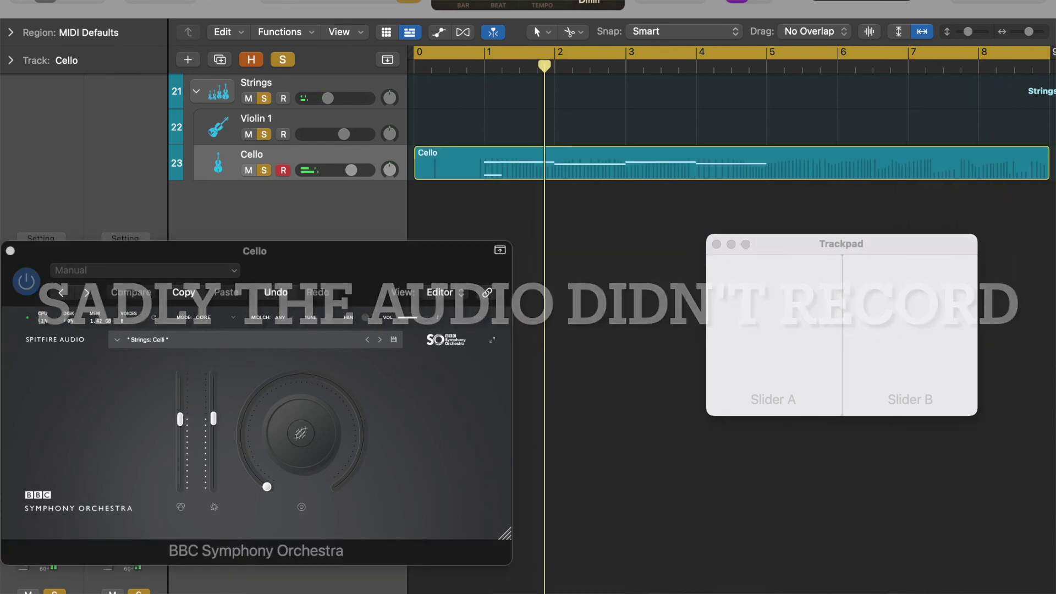
{"action": "key", "text": "space"}
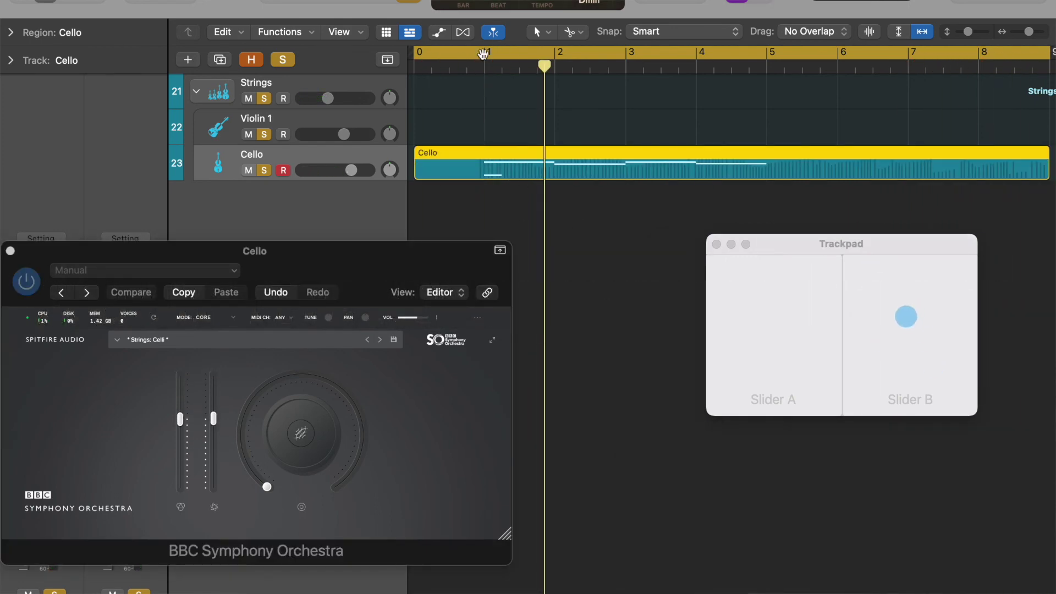
Open the recorded cello in the Piano Roll and close the instrument and Trackpad windows
{"action": "key", "text": "e"}
{"action": "left_click", "coordinate": [9, 251]}
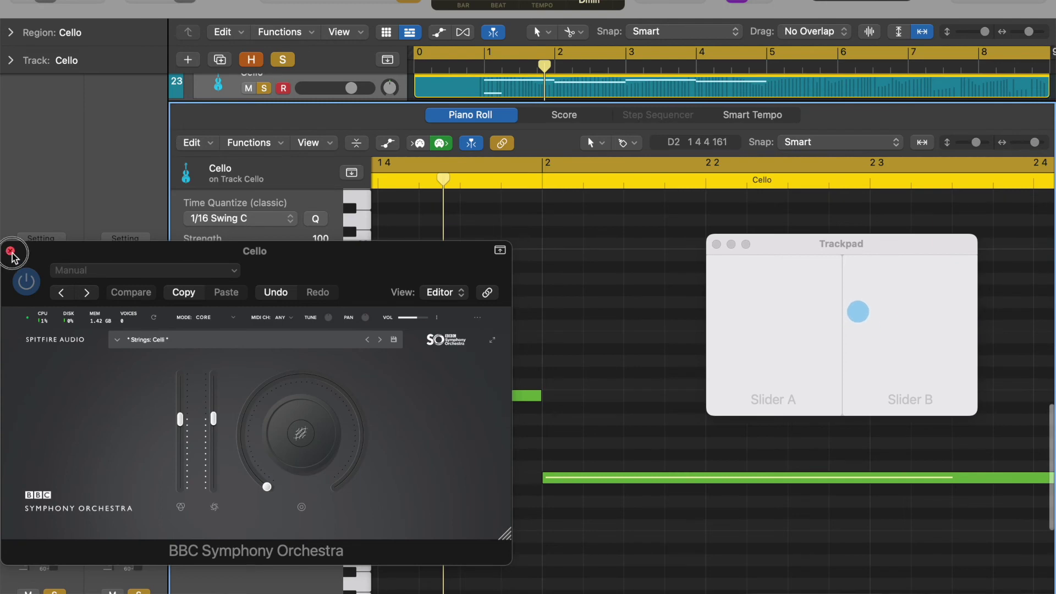
{"action": "left_click", "coordinate": [716, 244]}
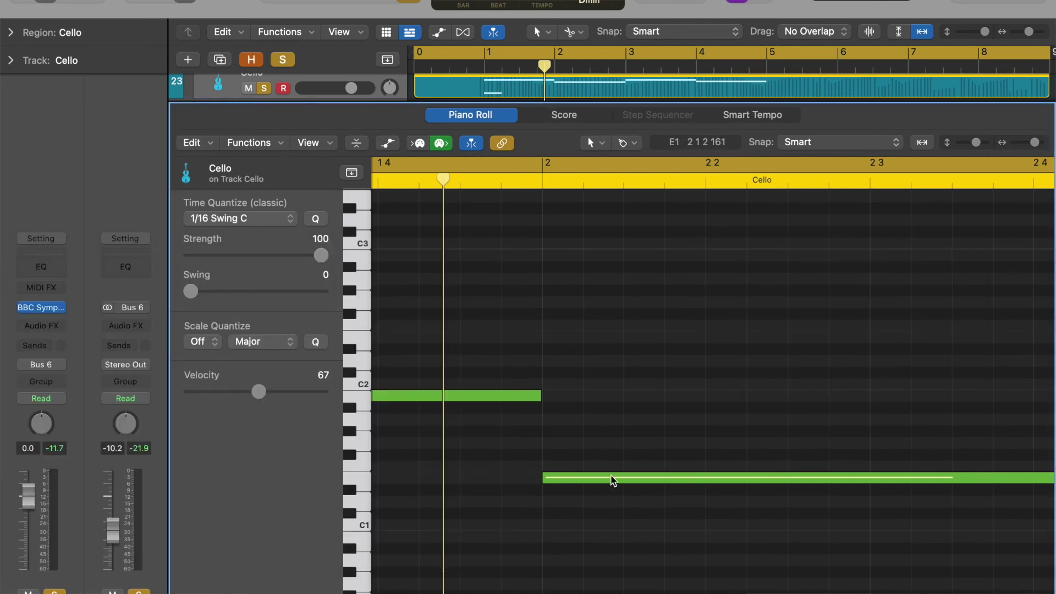
{"action": "scroll", "coordinate": [610, 479], "scroll_direction": "down", "scroll_amount": 5}
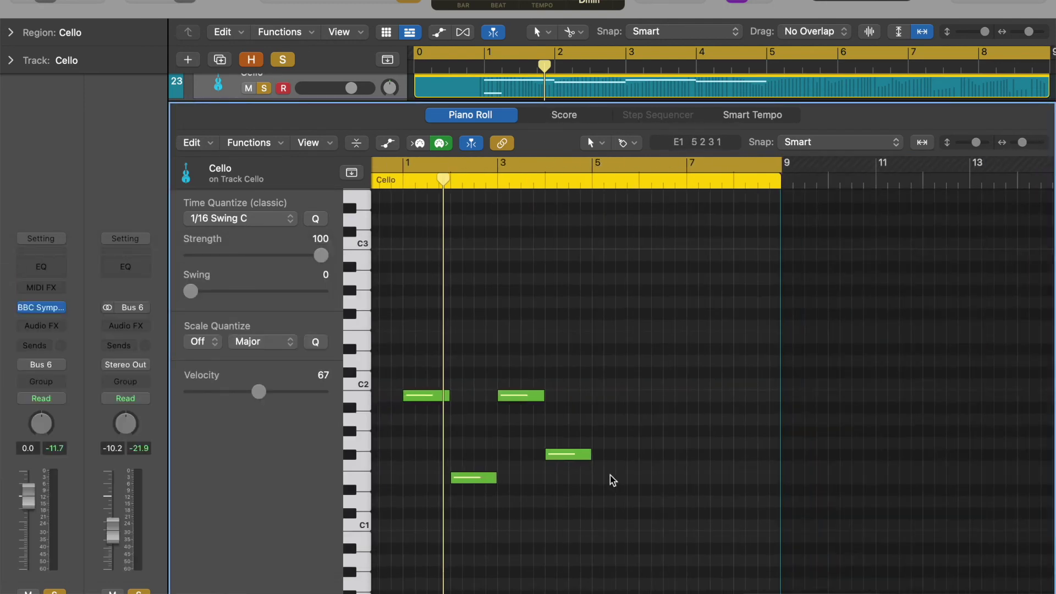
Review the Ch. 1: Expression and Ch. 1: Effect #1 MSB curves in the controller lane
{"action": "left_click", "coordinate": [389, 143]}
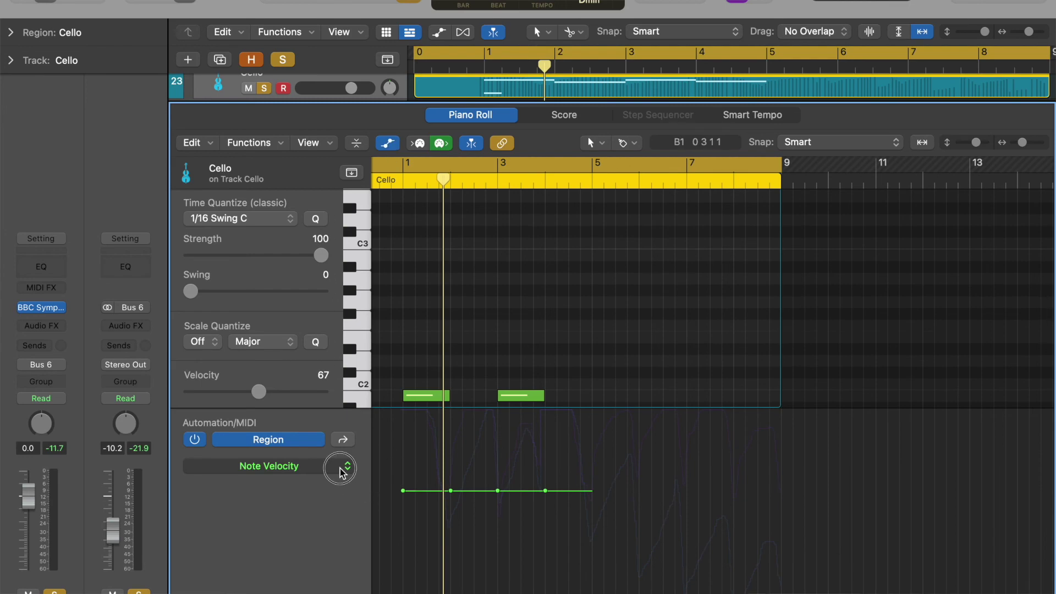
{"action": "left_click", "coordinate": [344, 465]}
{"action": "left_click", "coordinate": [412, 582]}
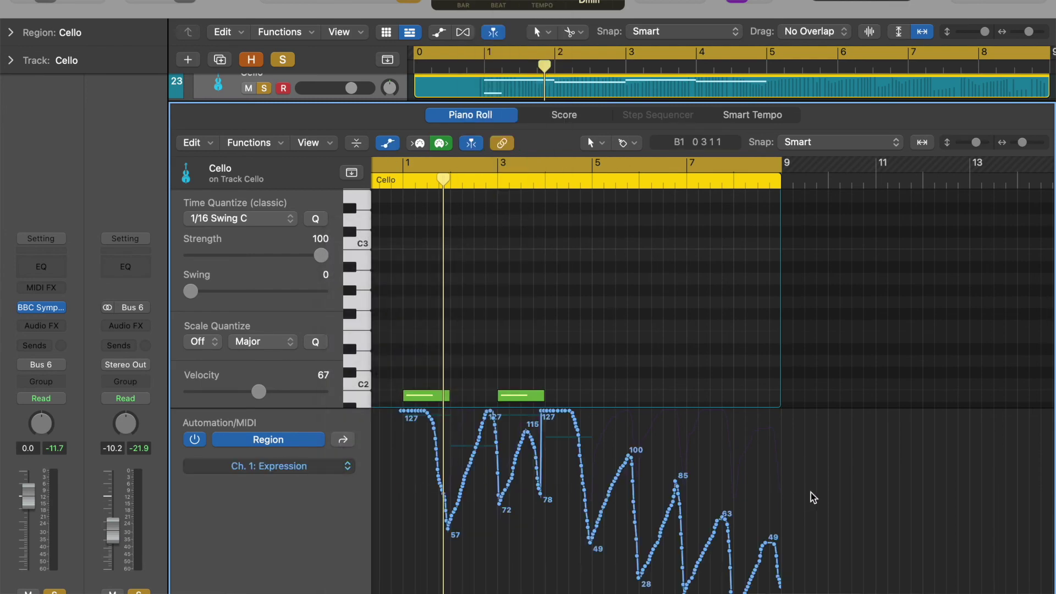
{"action": "left_click", "coordinate": [287, 473]}
{"action": "left_click", "coordinate": [348, 477]}
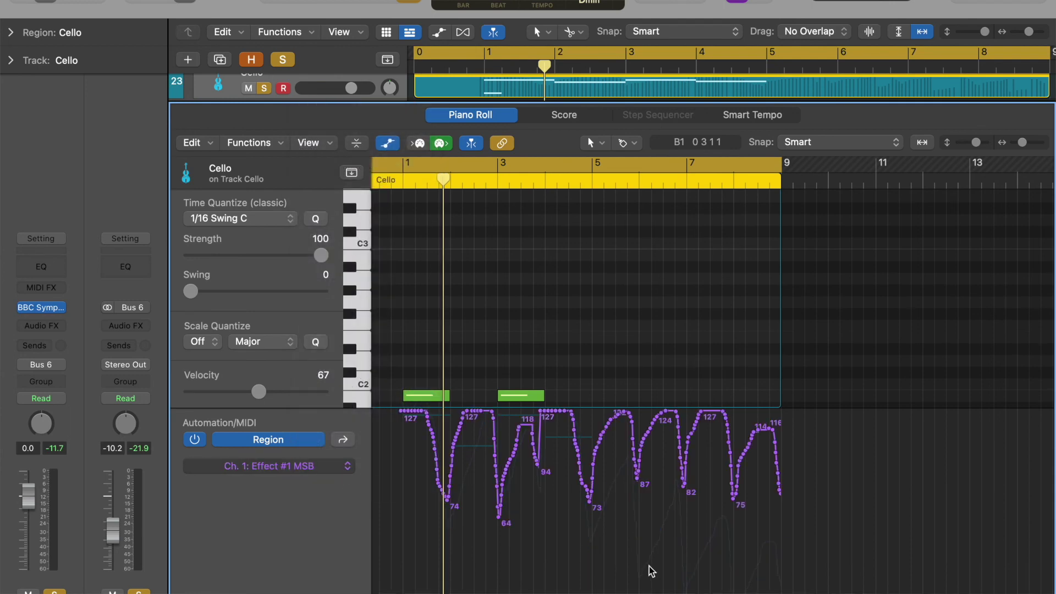
{"action": "scroll", "coordinate": [651, 572], "scroll_direction": "down", "scroll_amount": 5}
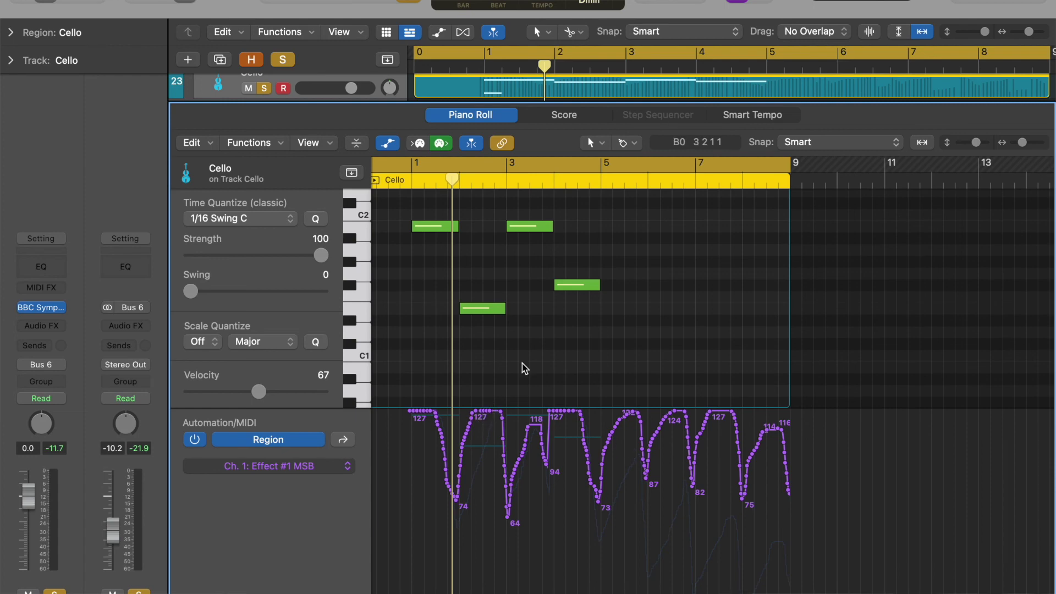
{"action": "scroll", "coordinate": [524, 368], "scroll_direction": "down", "scroll_amount": 1}
{"action": "left_click", "coordinate": [334, 466]}
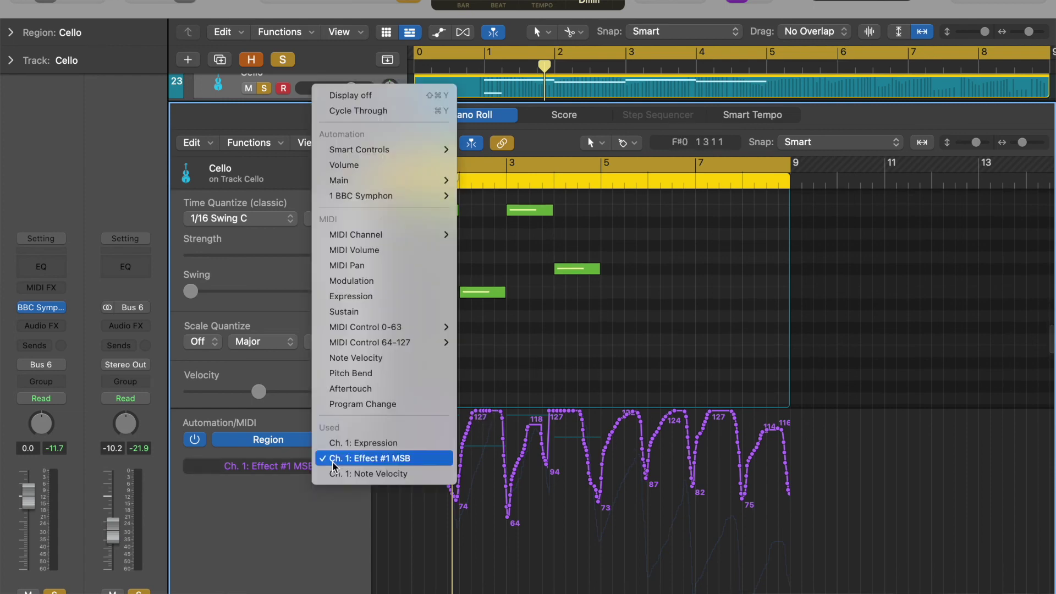
{"action": "left_click", "coordinate": [427, 443]}
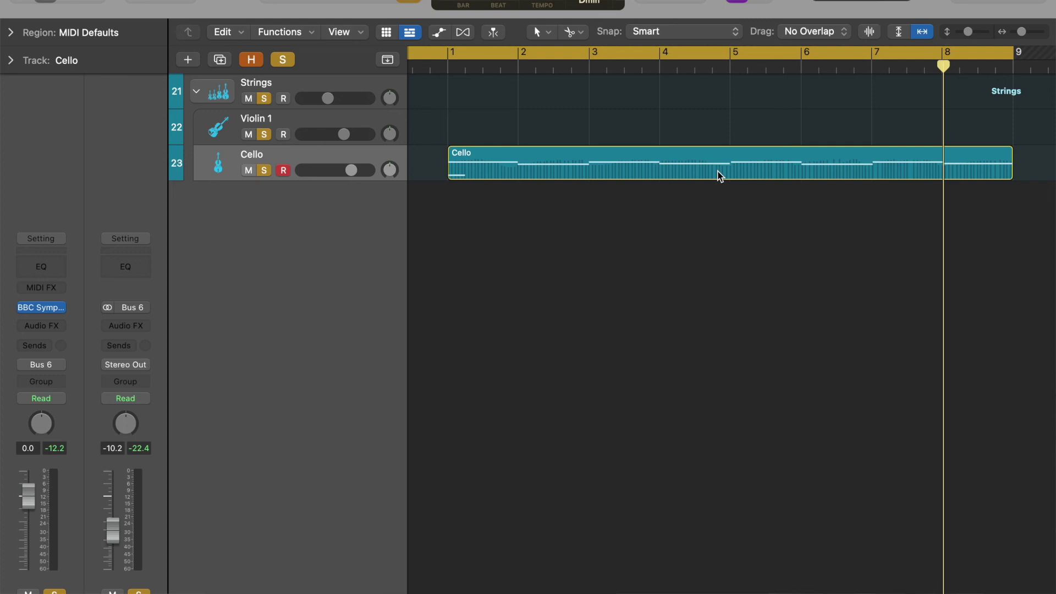
{"action": "double_click", "coordinate": [719, 176]}
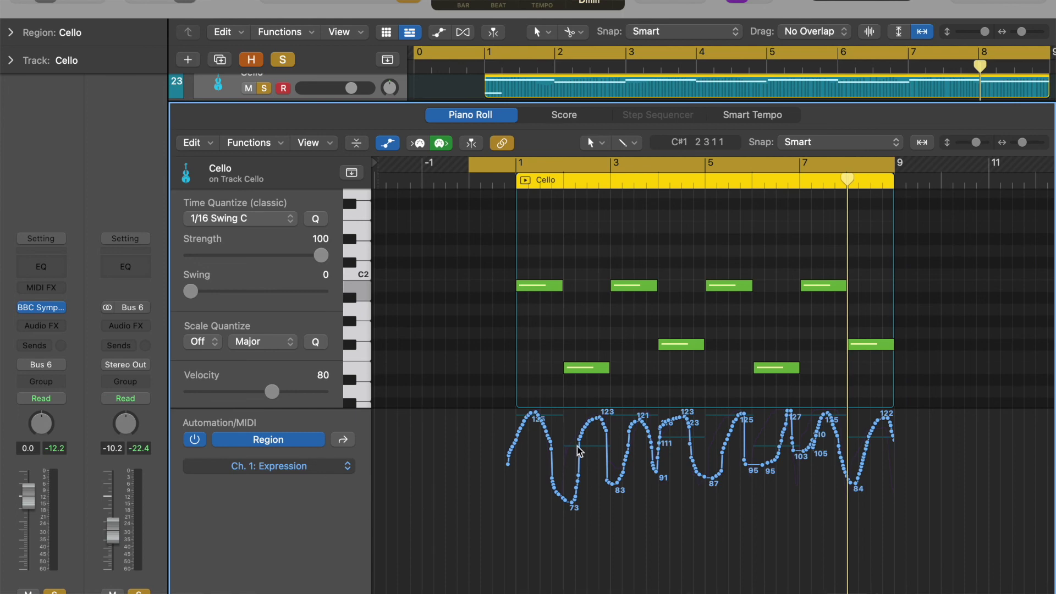
{"action": "left_click", "coordinate": [331, 466]}
{"action": "key", "text": "Escape"}
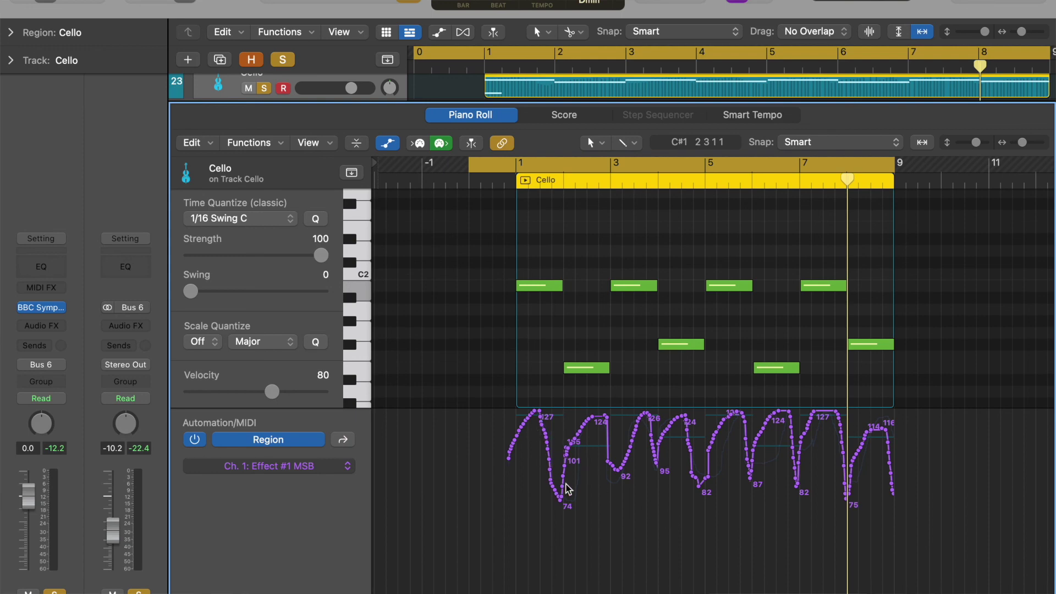
{"action": "left_click", "coordinate": [485, 116]}
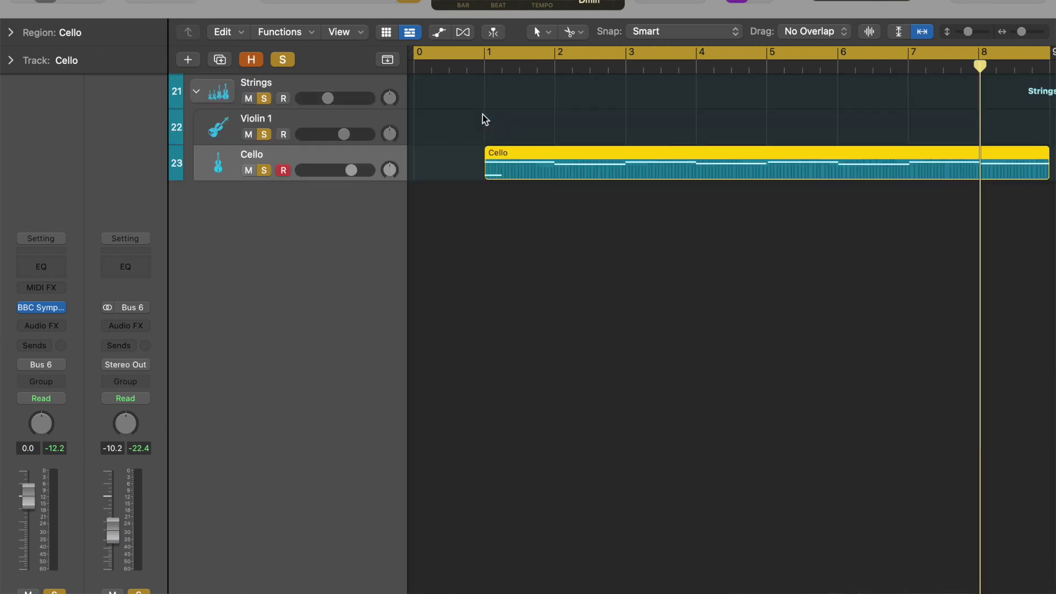
Play the song from the beginning to hear the recorded cello part
{"action": "key", "text": "Return"}
{"action": "key", "text": "space"}
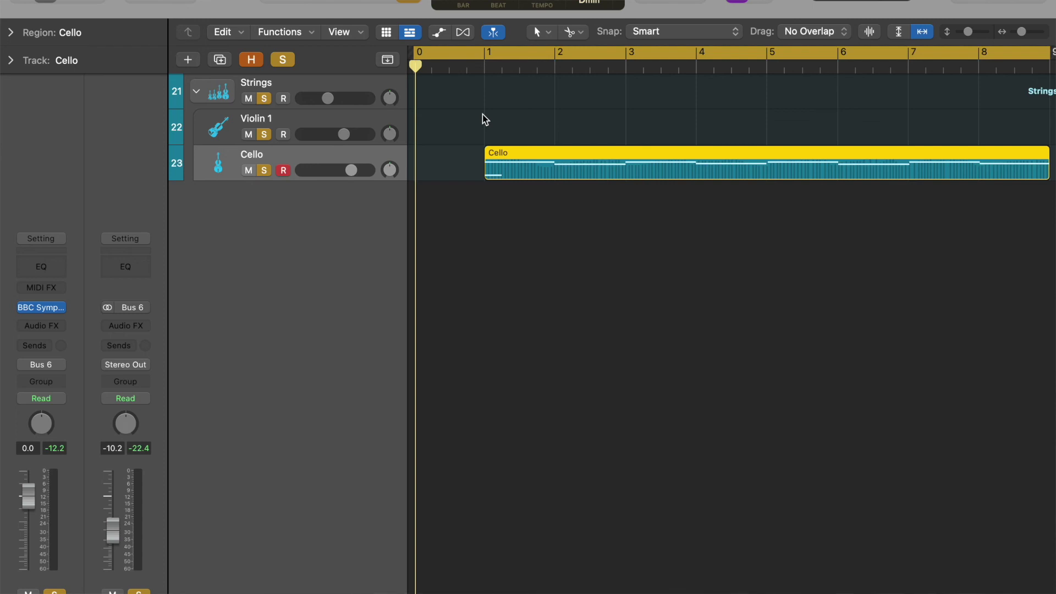
Show and re-hide the hidden tracks, then collapse the Strings track stack
{"action": "left_click", "coordinate": [252, 60]}
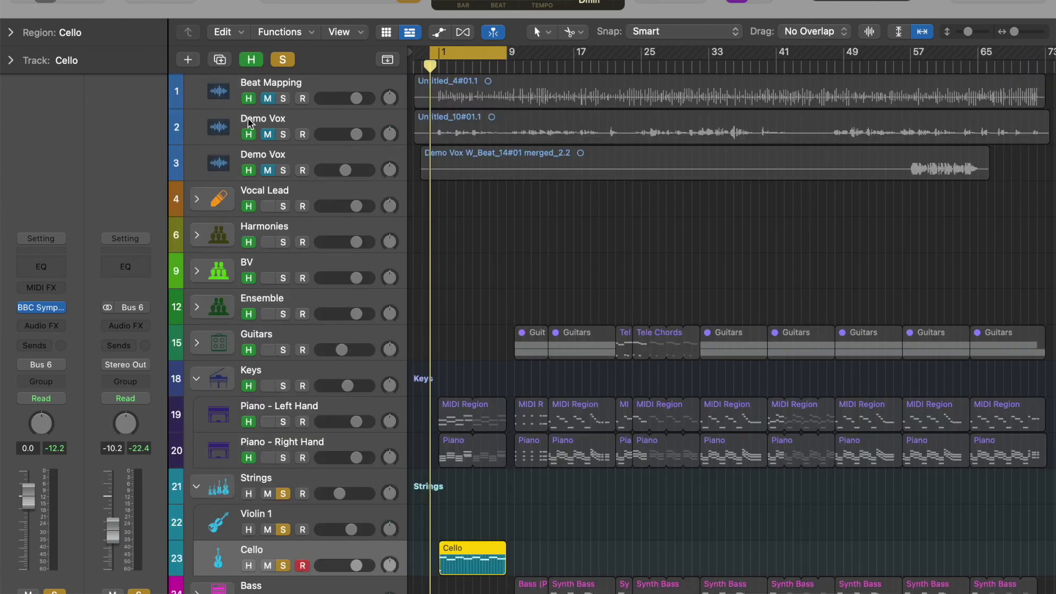
{"action": "scroll", "coordinate": [261, 330], "scroll_direction": "down", "scroll_amount": 4}
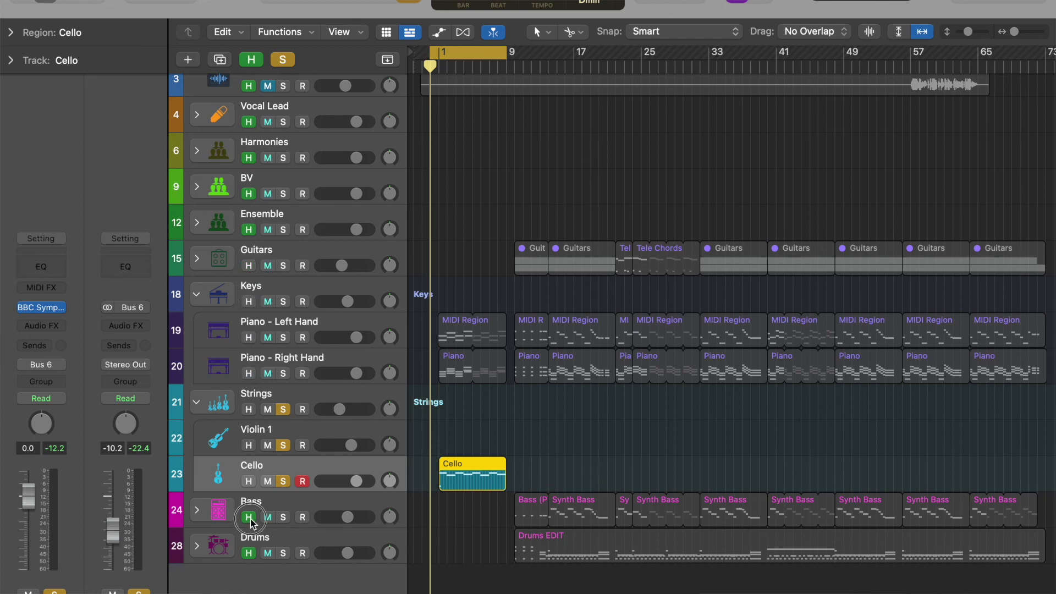
{"action": "left_click", "coordinate": [252, 59]}
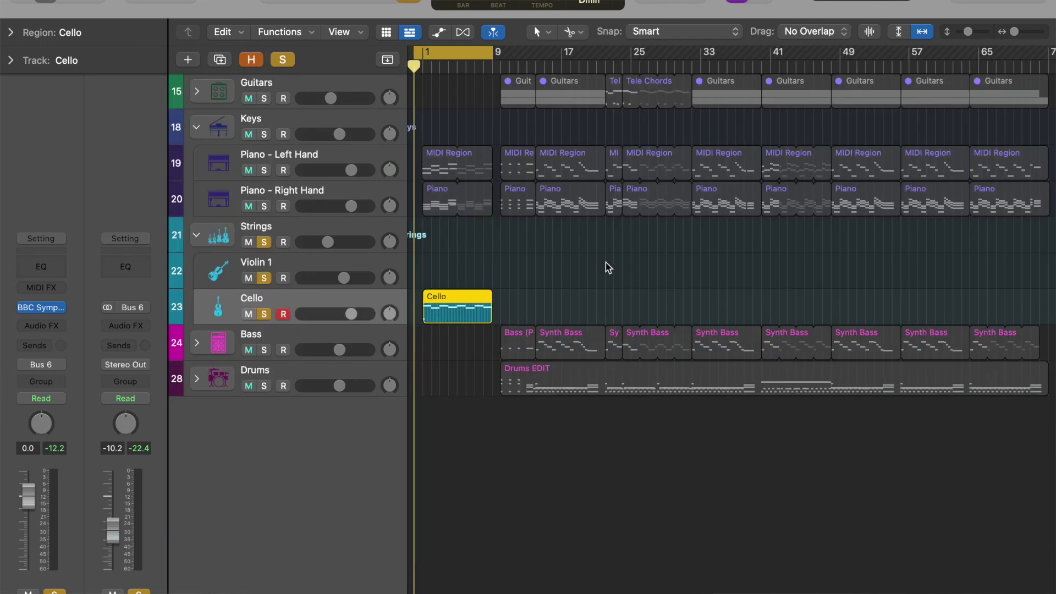
{"action": "left_click", "coordinate": [197, 235]}
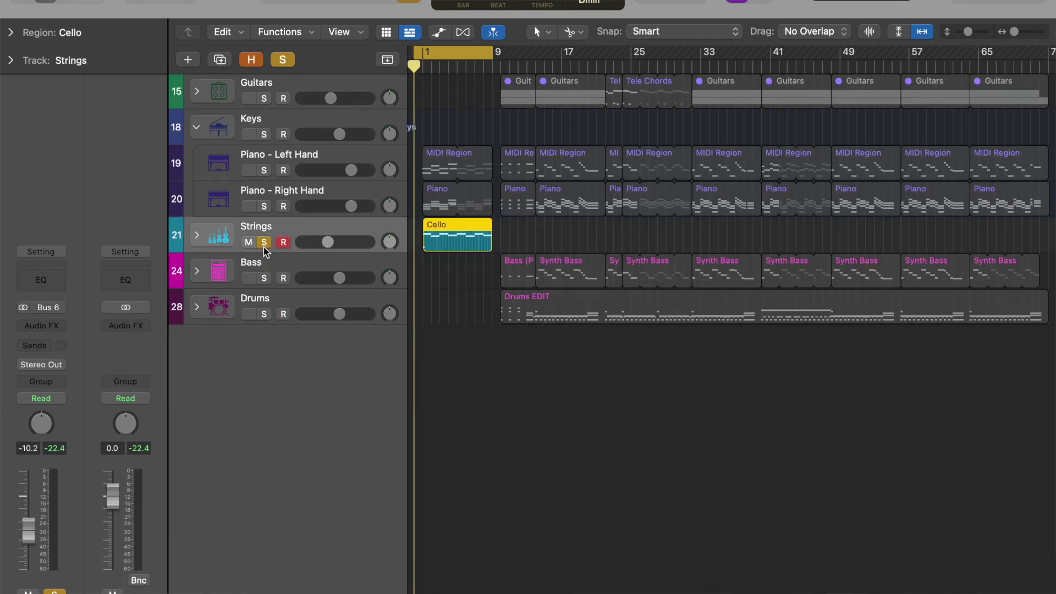